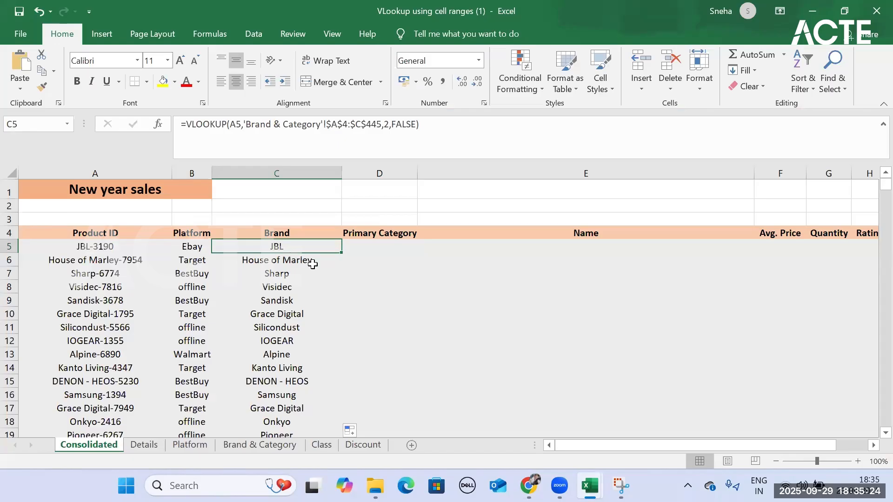
- Clear the existing Brand formula in C5 of the Consolidated sheet and start a new VLOOKUP formula there
click(379, 246)
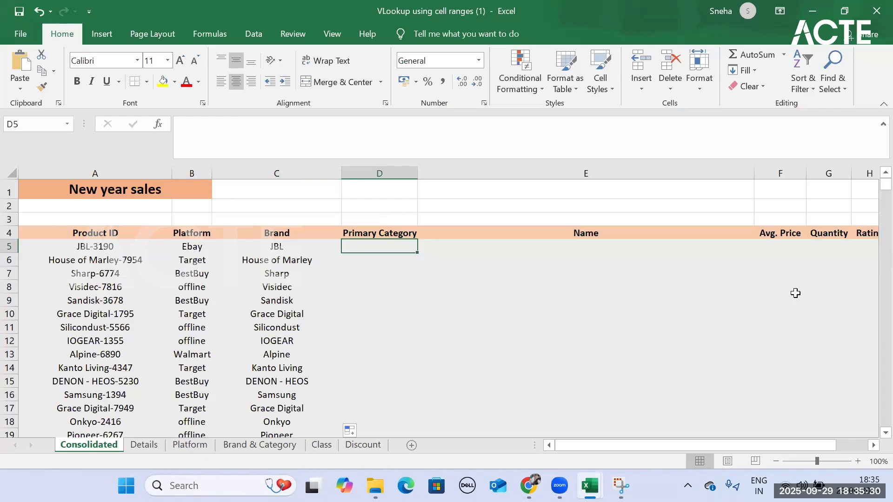
click(296, 241)
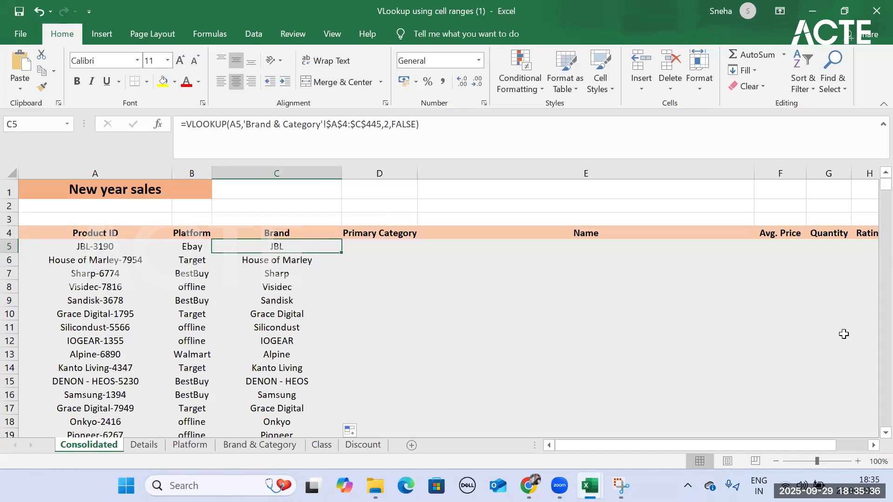
key(BackSpace)
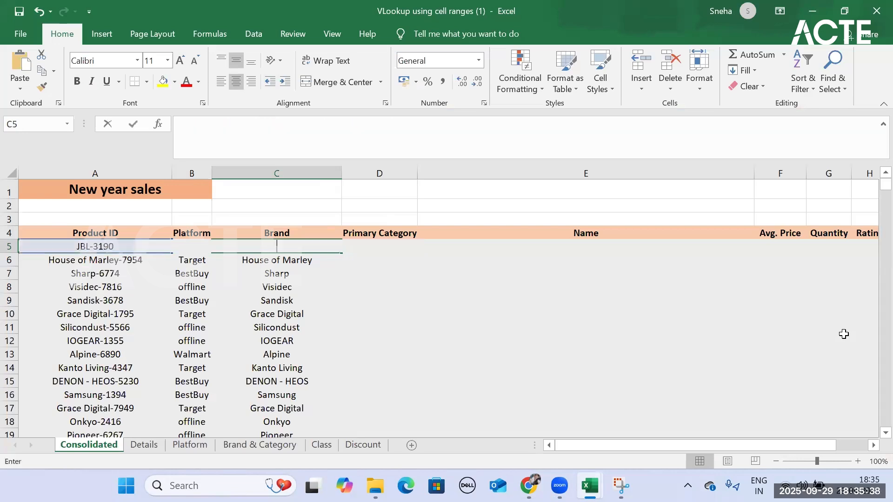
click(236, 240)
click(256, 247)
text(=)
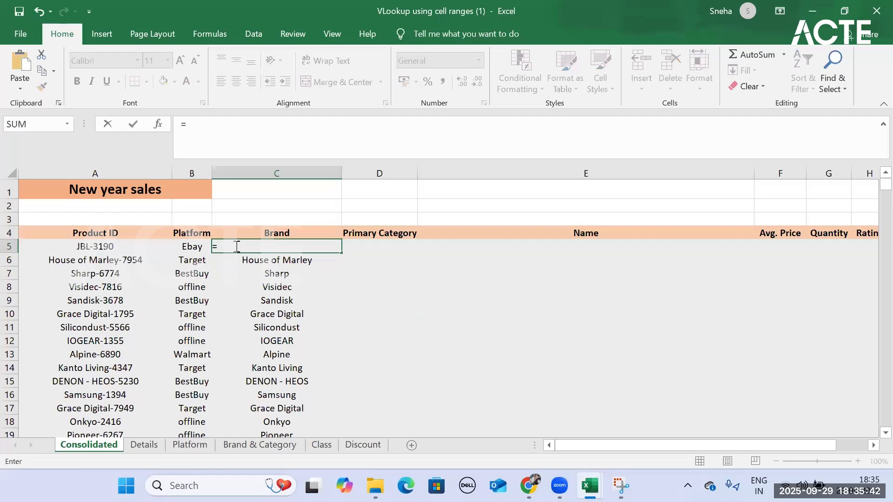
text(vl)
key(Tab)
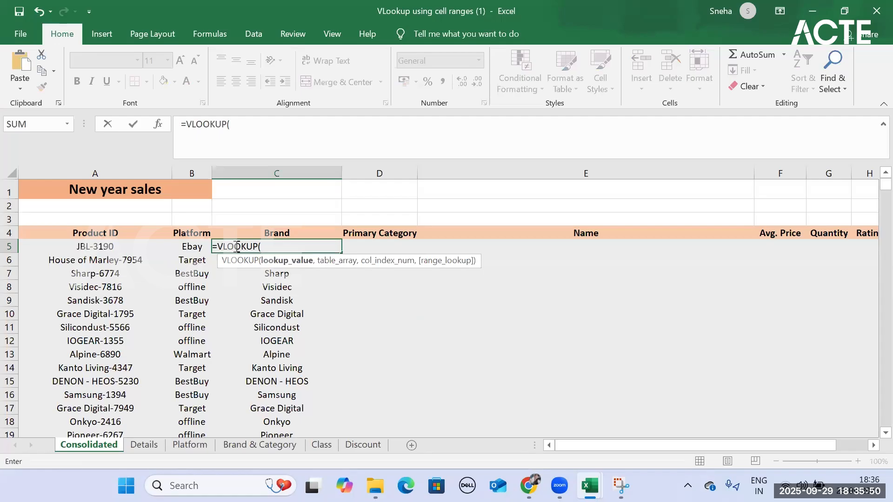
click(98, 245)
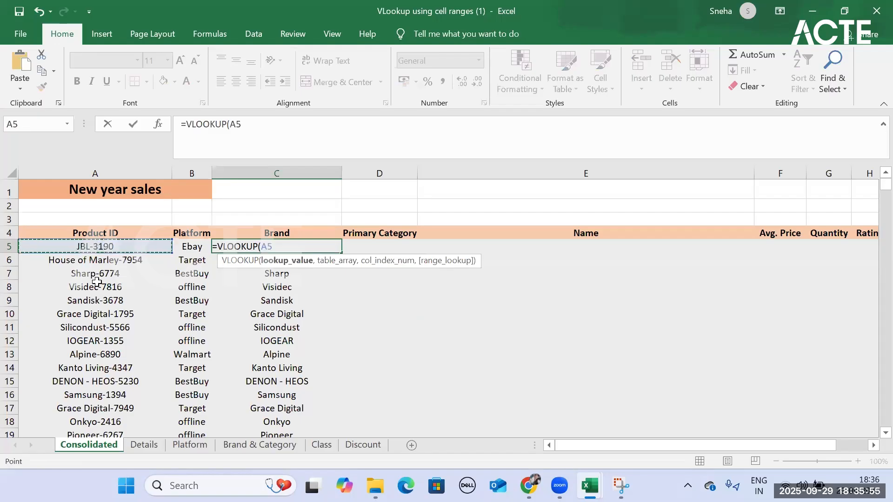
click(264, 446)
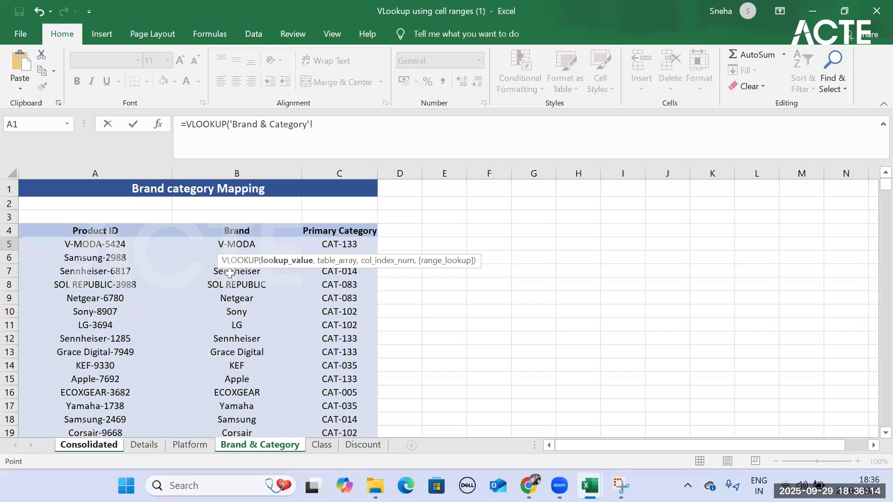
click(99, 447)
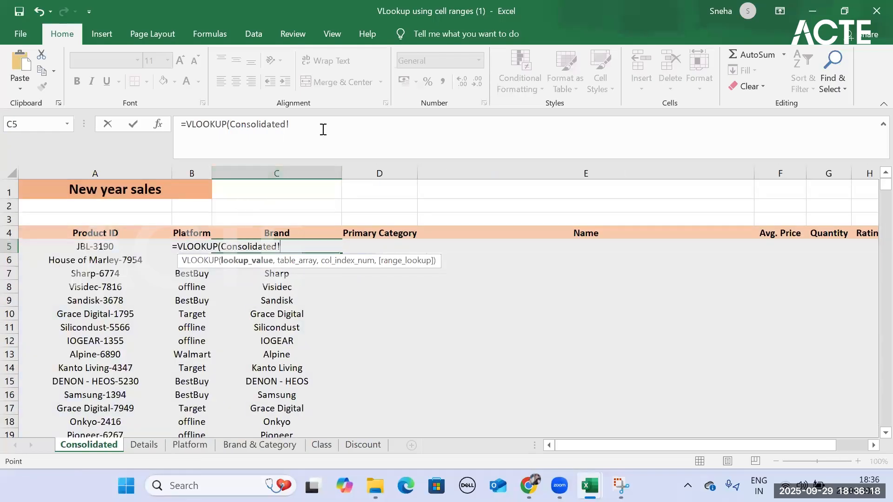
key(BackSpace)
key(BackSpace)
key(BackSpace)
key(BackSpace)
key(BackSpace)
key(BackSpace)
key(BackSpace)
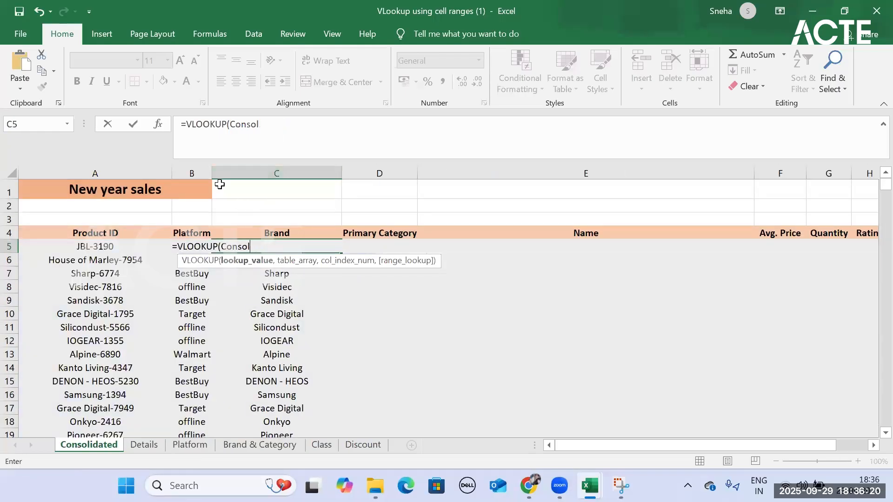
key(BackSpace)
key(BackSpace)
key(BackSpace)
key(BackSpace)
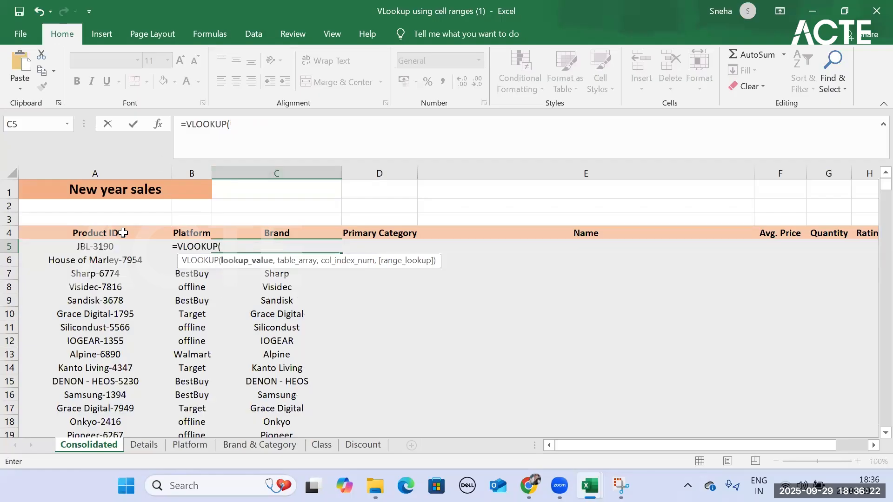
- Use Consolidated!A5 as the lookup value and the absolute range 'Brand & Category'!$A$4:$C$445 as the table array
click(102, 251)
text(,)
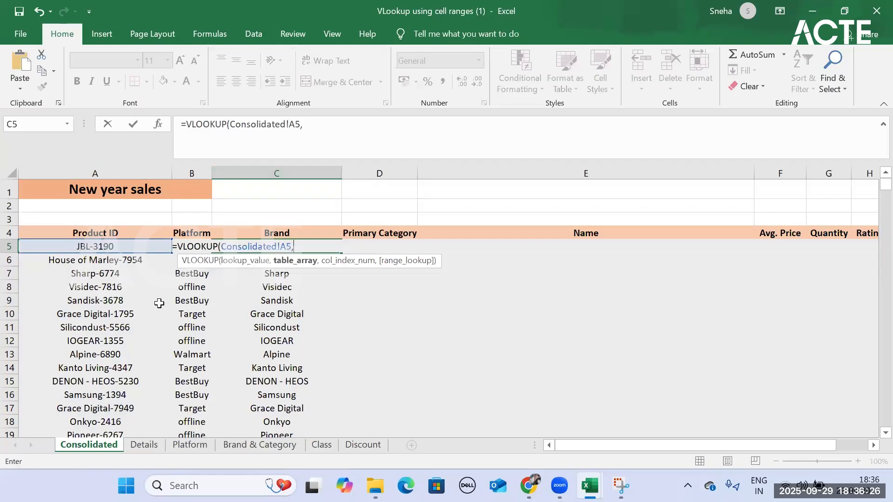
click(257, 444)
drag(90, 229, 355, 238)
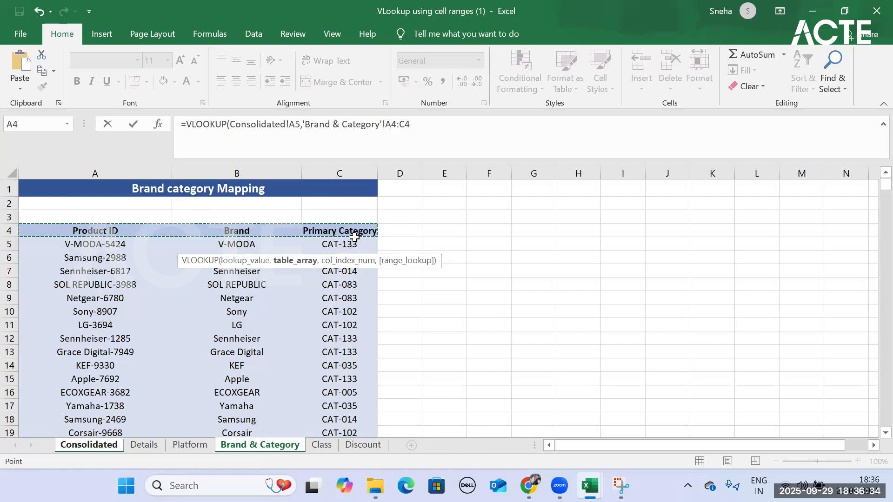
key(ctrl+shift+Down)
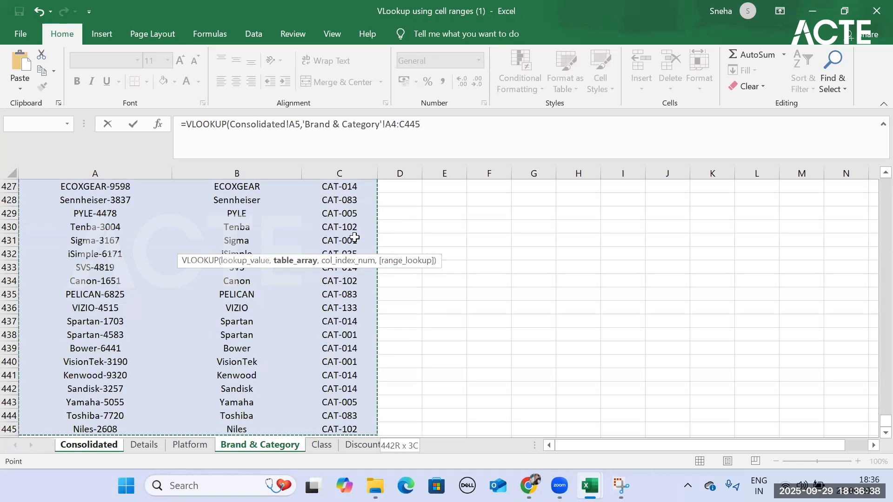
key(F4)
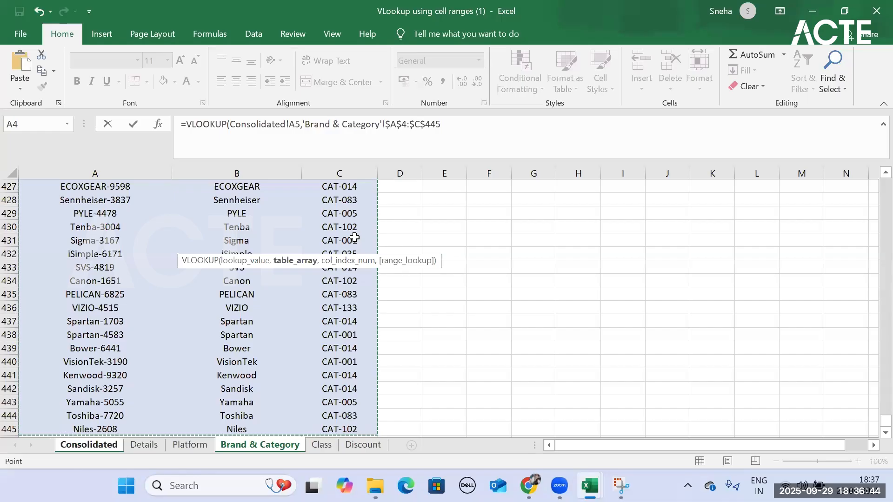
text(,)
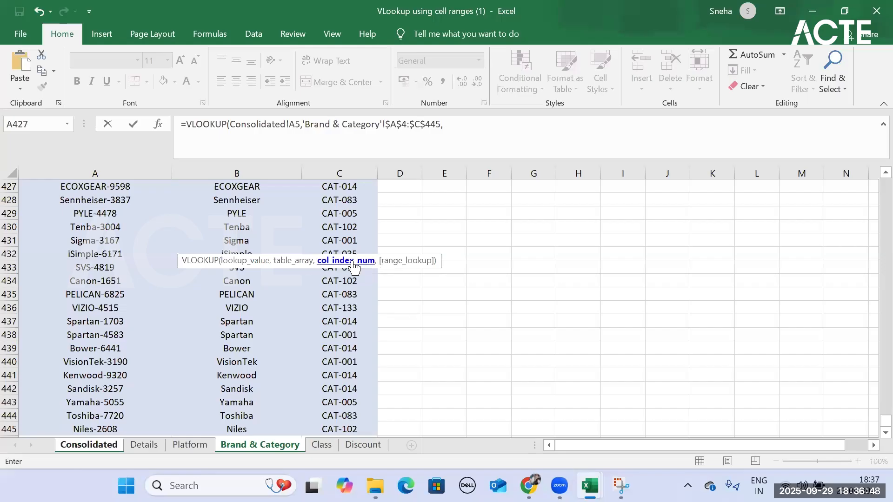
- Complete the Brand VLOOKUP with column index 2 and FALSE for an exact match, and fill it down the Brand column
scroll(277, 340, up, 20)
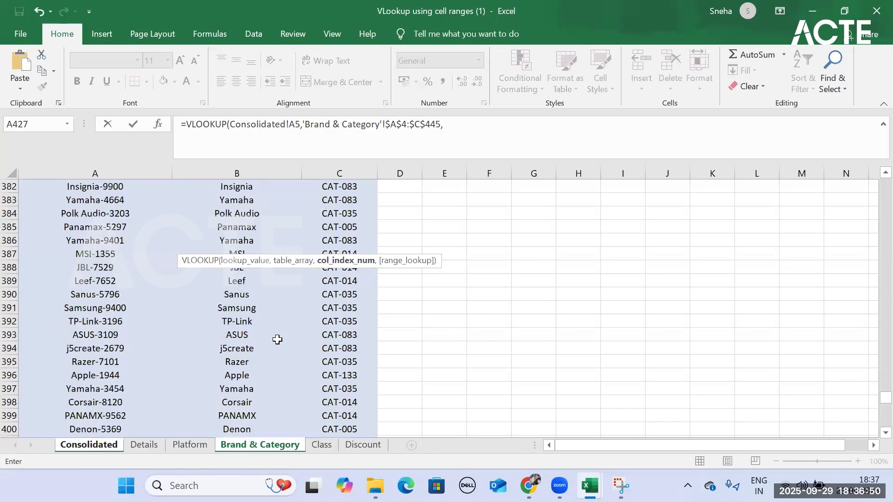
scroll(278, 340, up, 18)
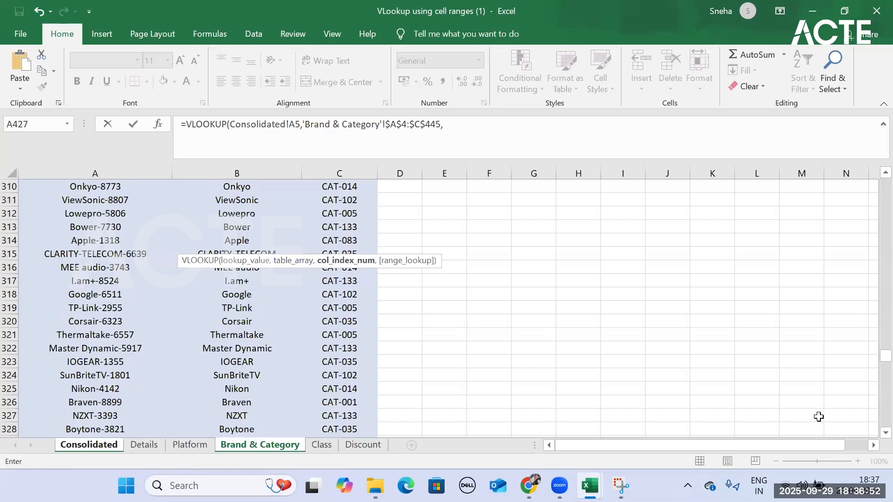
drag(872, 351, 858, 91)
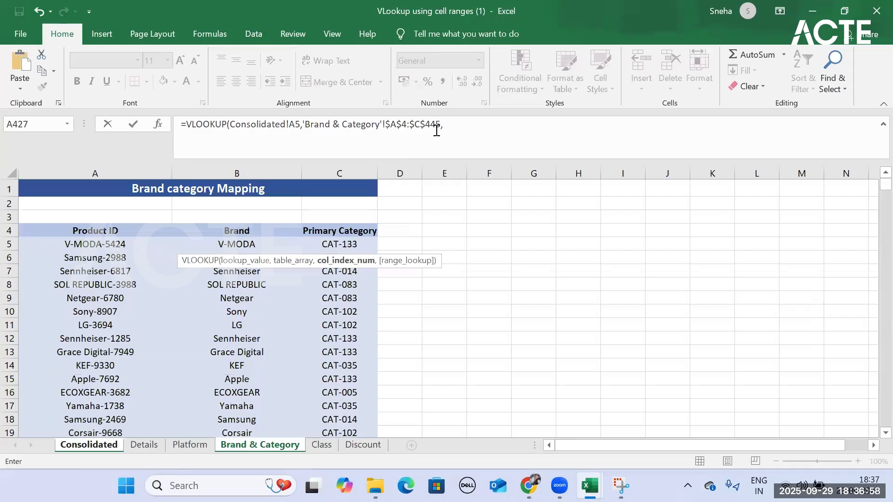
click(451, 124)
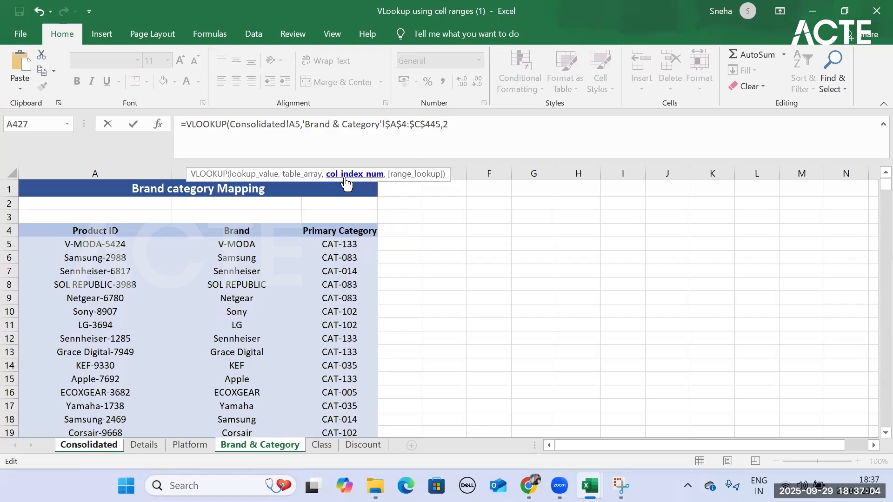
text(2)
mouse_move(529, 485)
text(,)
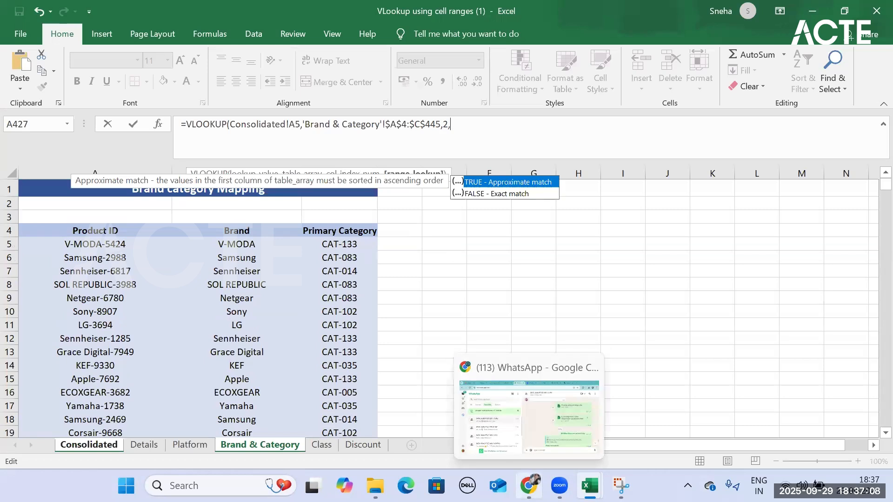
double_click(481, 194)
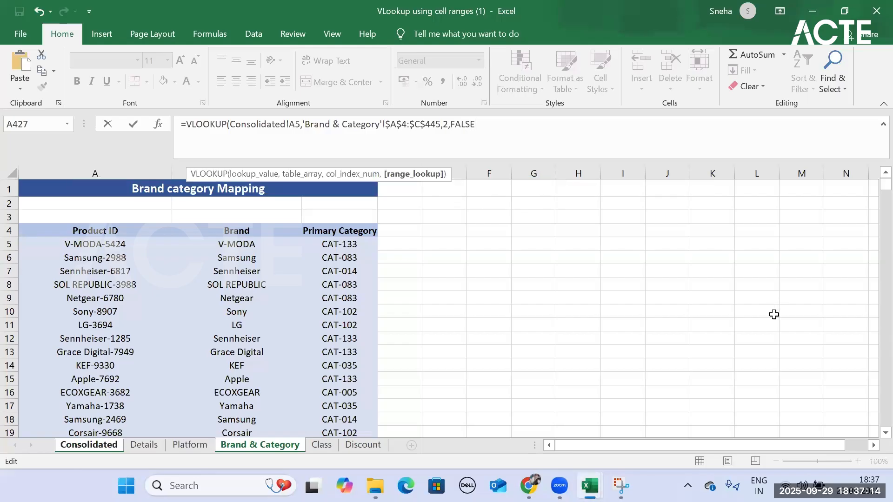
text())
key(Return)
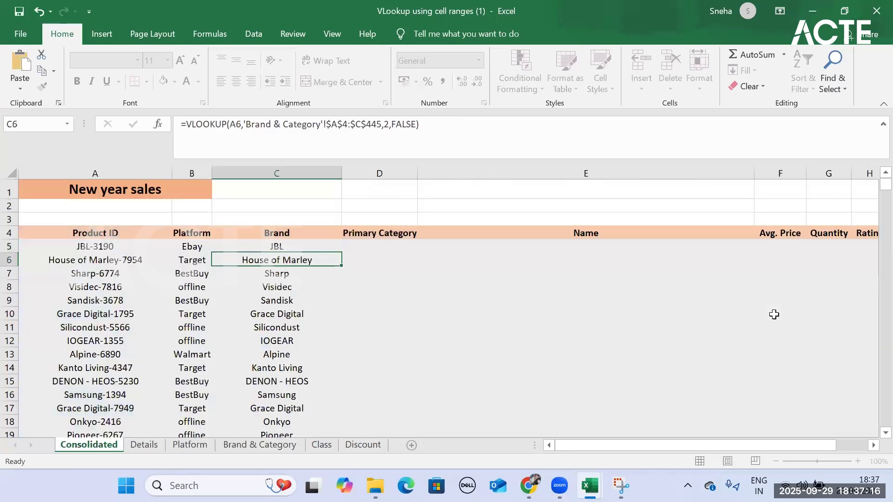
click(339, 251)
double_click(340, 251)
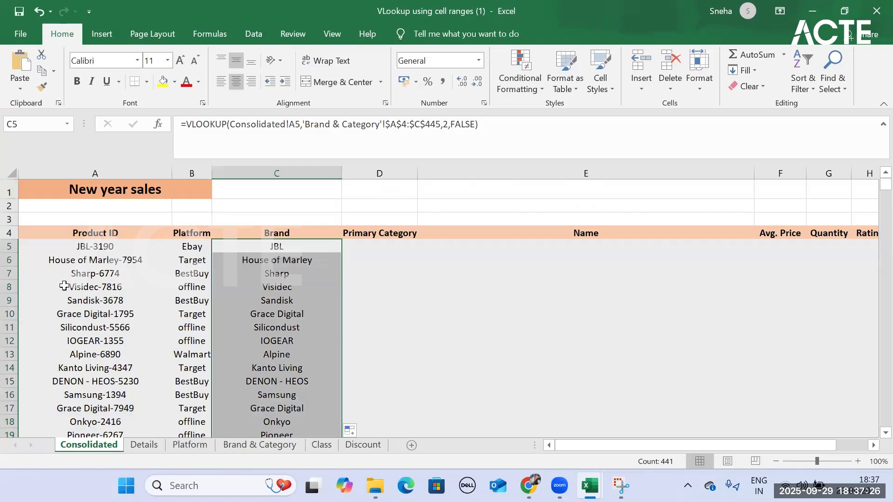
- Start a VLOOKUP formula in D5 under Primary Category with the Product ID in A5 as the lookup value
click(382, 250)
click(274, 446)
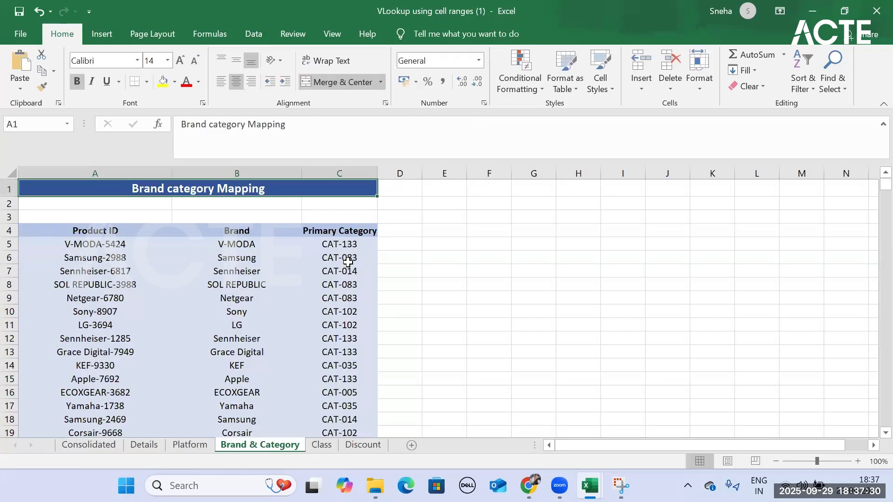
click(191, 446)
click(142, 446)
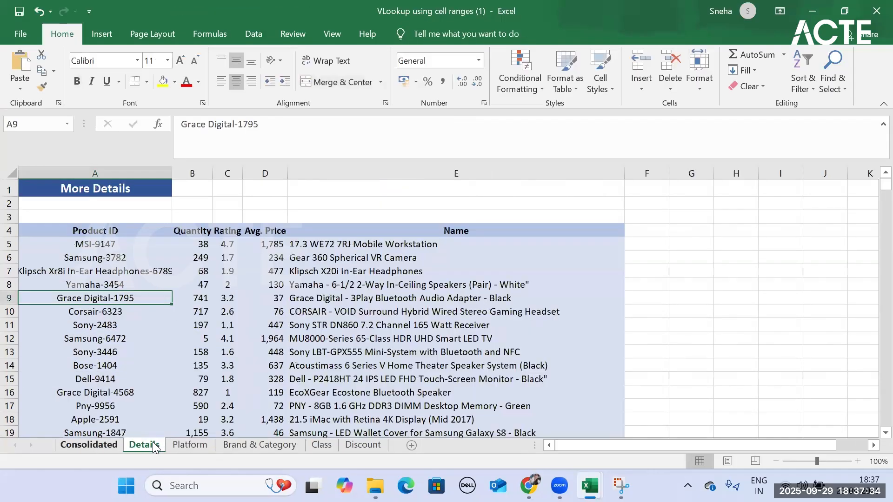
click(267, 447)
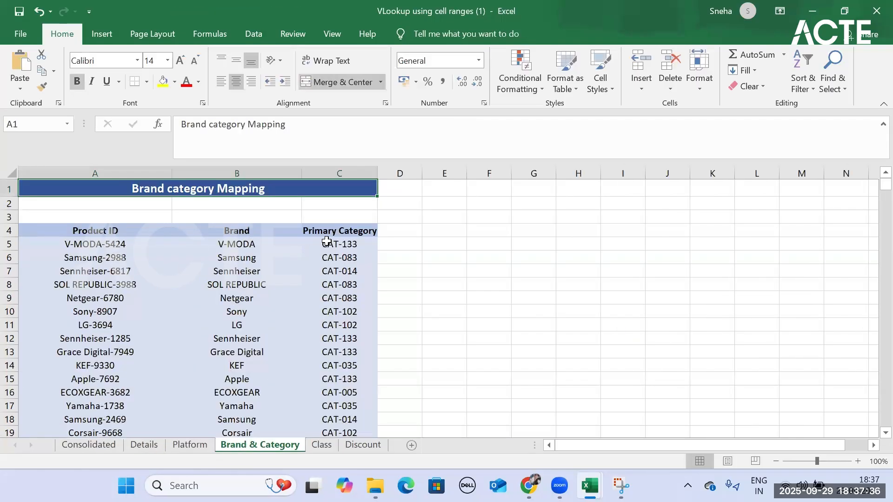
click(96, 446)
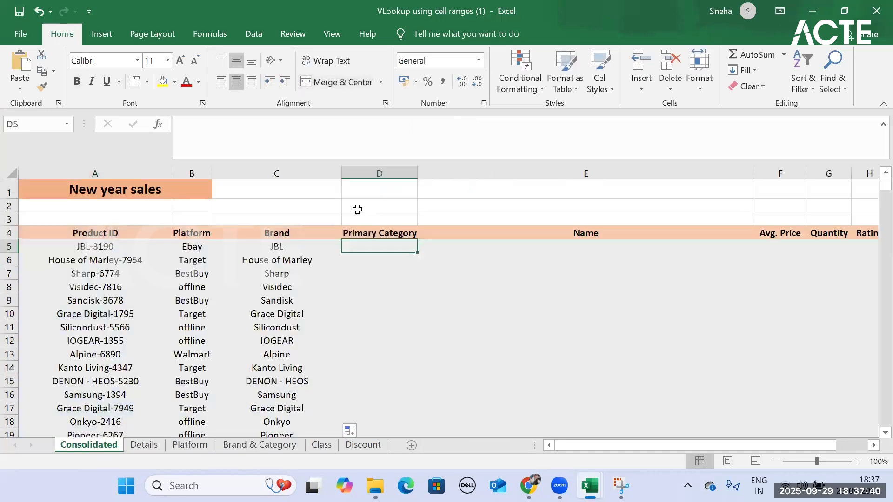
text(=v)
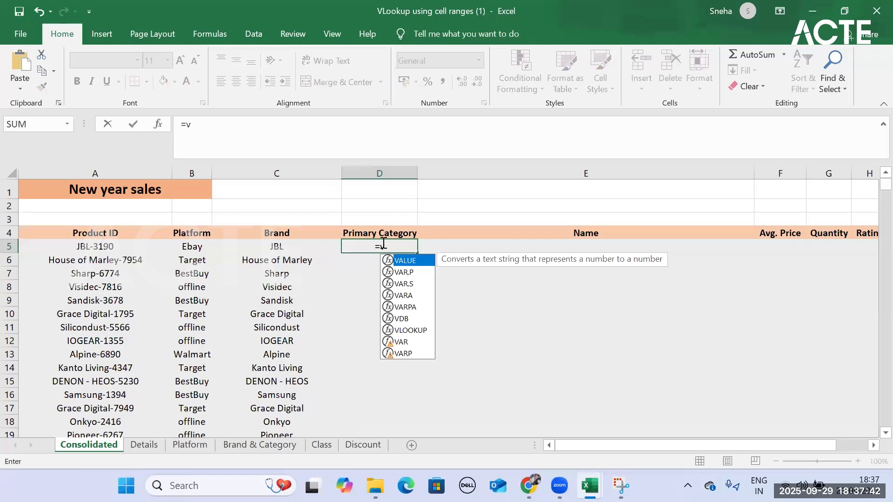
text(l)
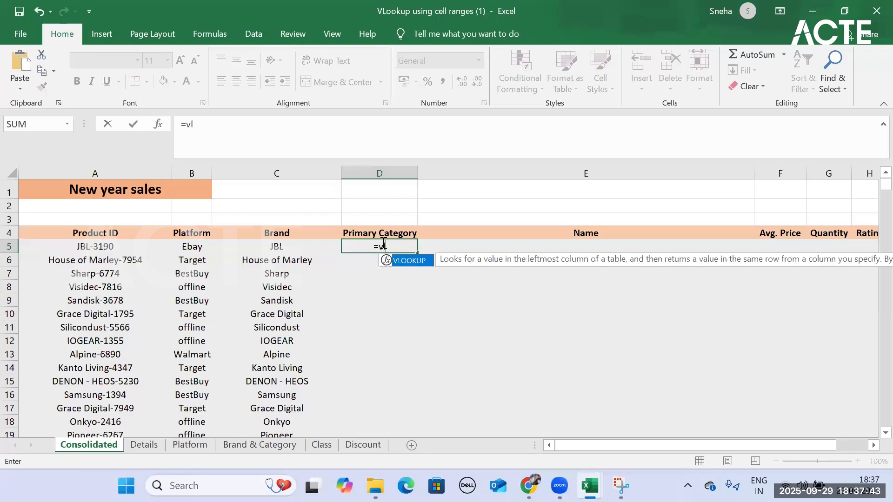
double_click(403, 261)
click(108, 246)
text(,)
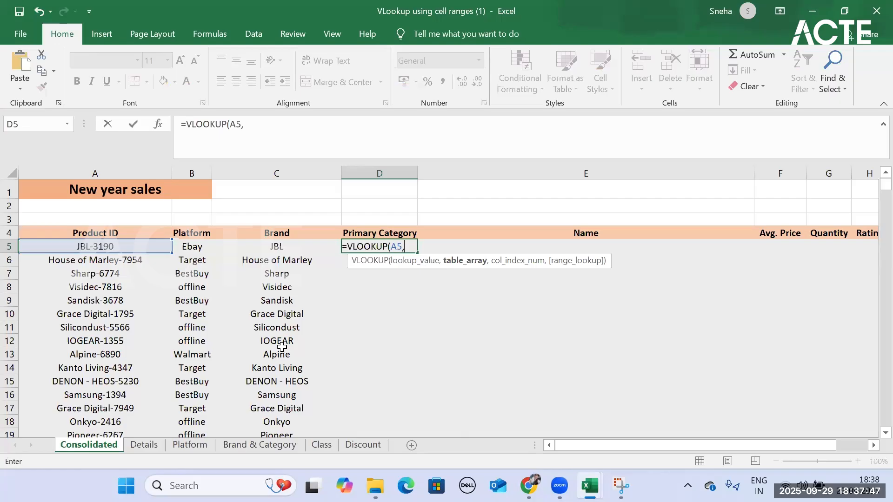
- Set the Primary Category formula's table array to the absolute range 'Brand & Category'!$A$4:$C$445
click(234, 443)
drag(52, 227, 334, 245)
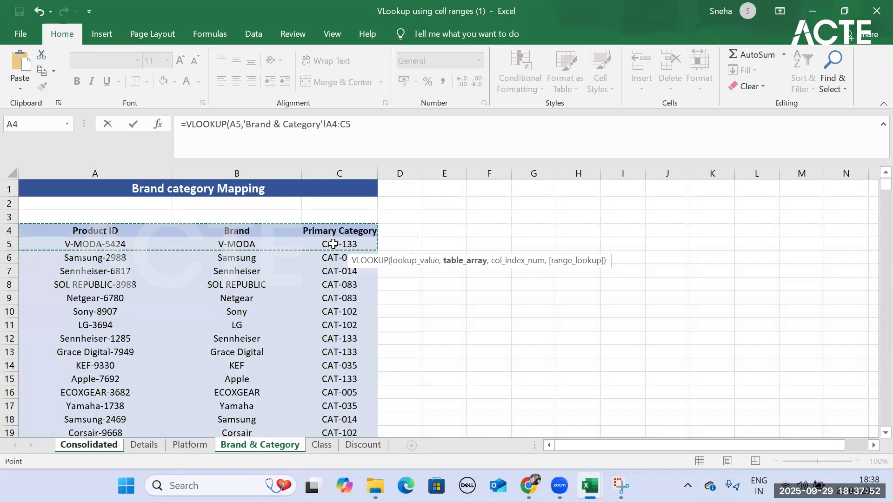
key(ctrl+shift+Down)
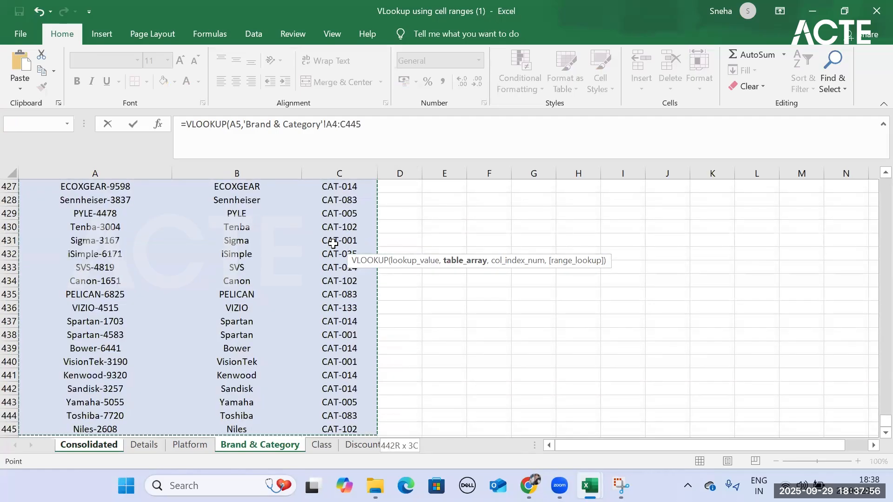
key(F4)
text(,3,)
- Finish the Primary Category VLOOKUP with column index 3 and FALSE for an exact match, and fill it down the column
key(Down)
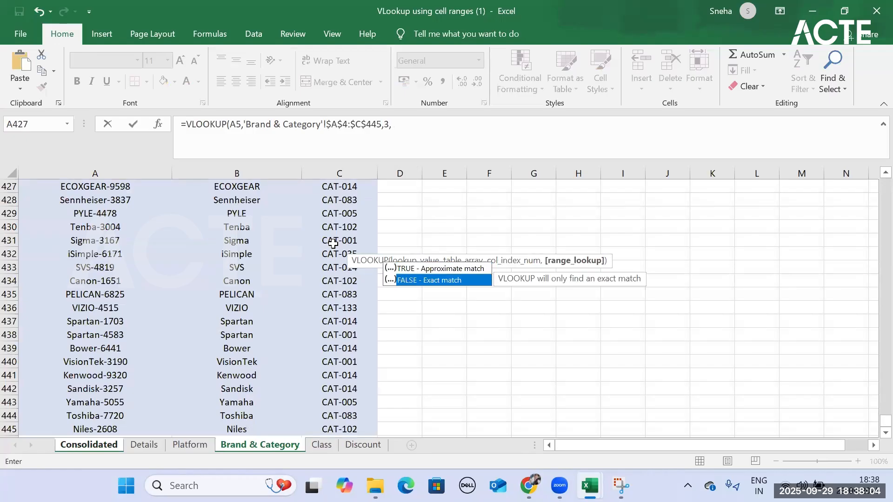
key(Tab)
text())
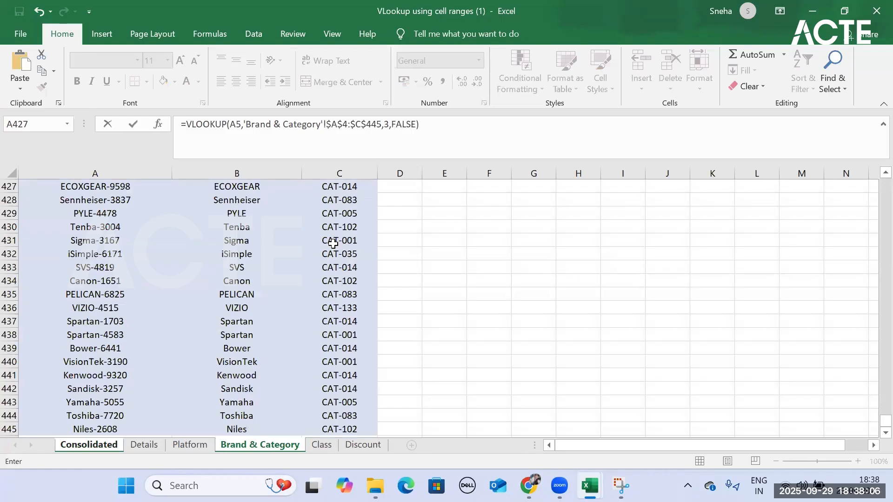
key(Return)
click(379, 248)
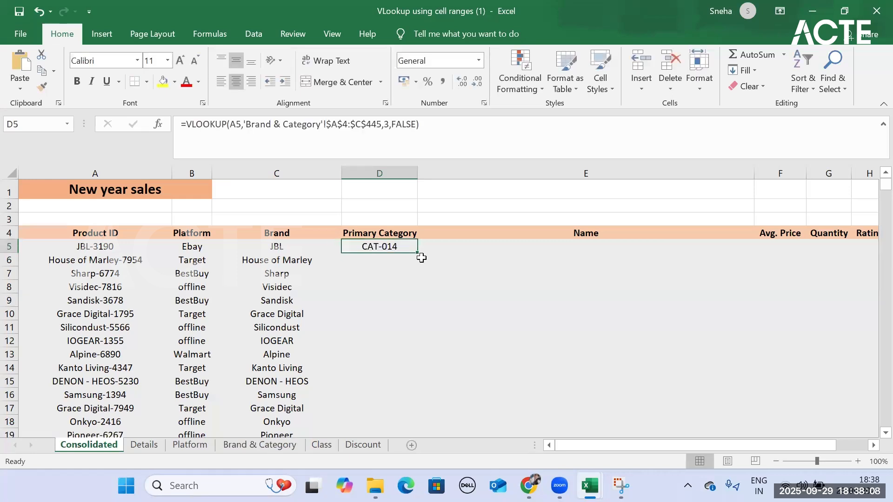
double_click(419, 257)
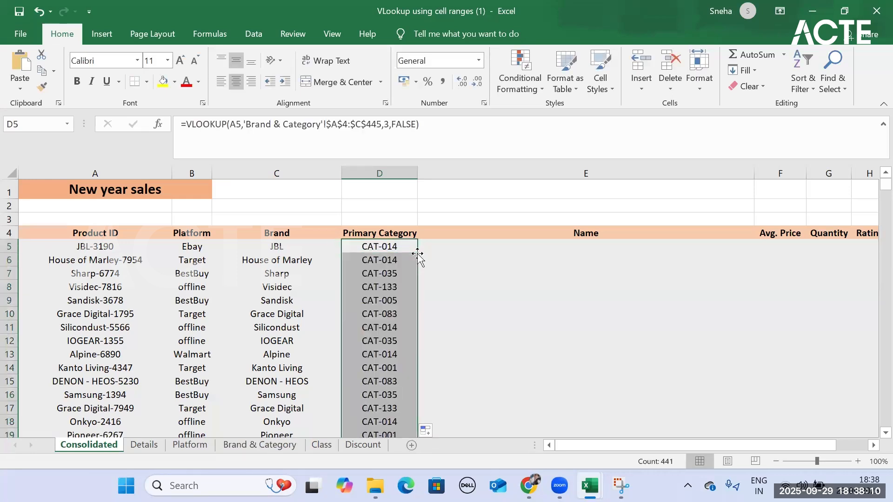
- Review the Brand and Primary Category columns down the Consolidated sheet, and inspect the Brand formula in C5
scroll(391, 259, down, 10)
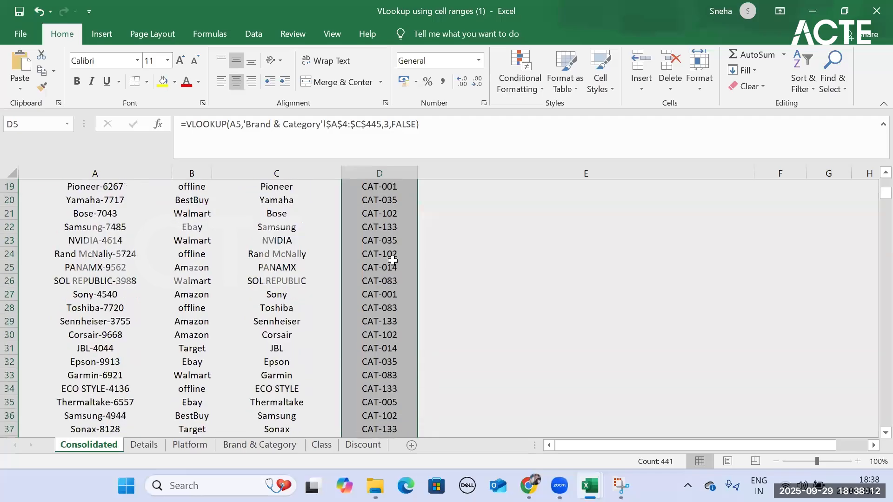
scroll(393, 260, down, 20)
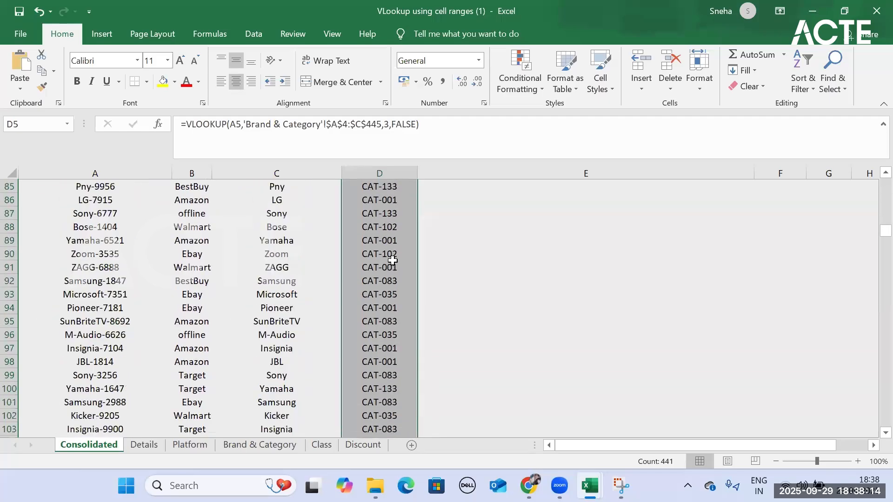
scroll(393, 262, up, 20)
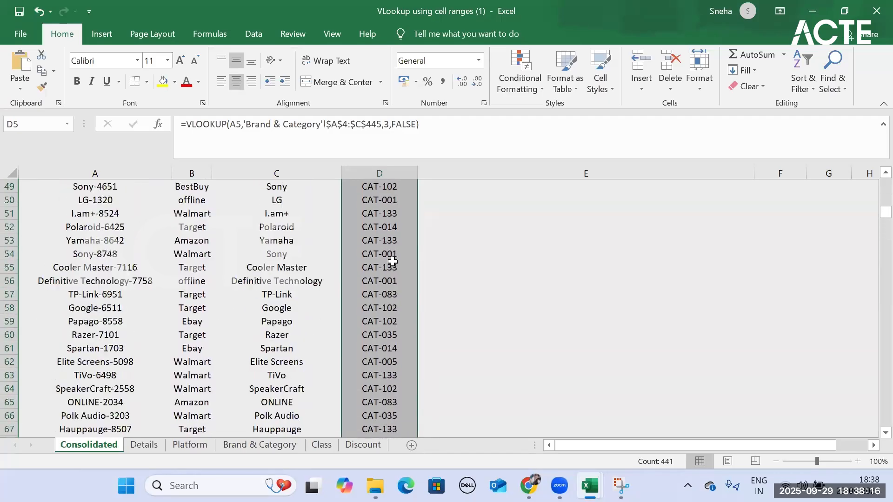
scroll(393, 261, up, 6)
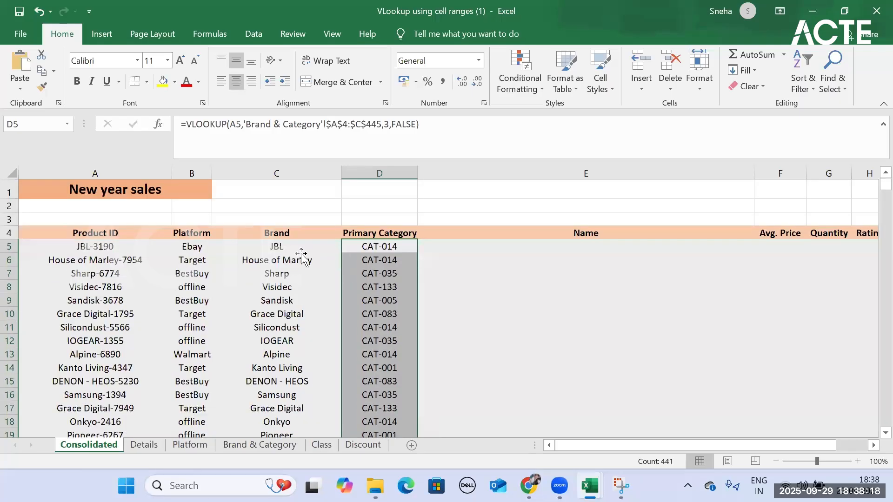
click(302, 255)
click(307, 243)
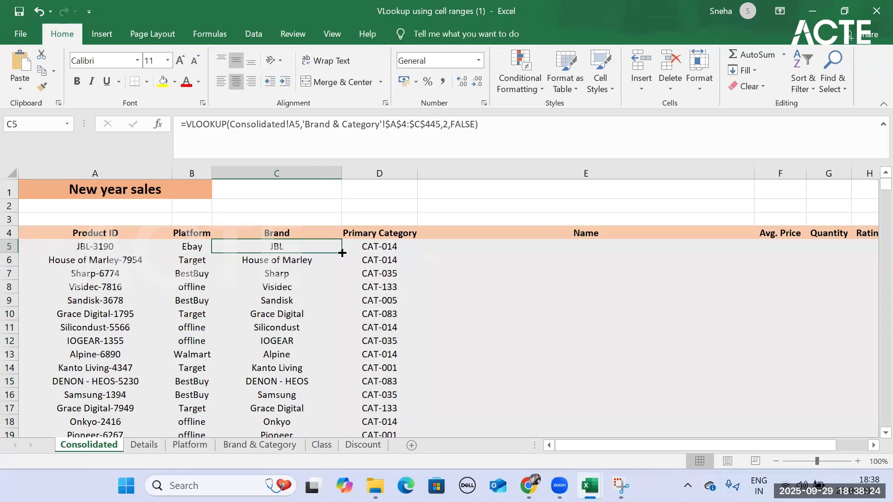
scroll(328, 284, down, 20)
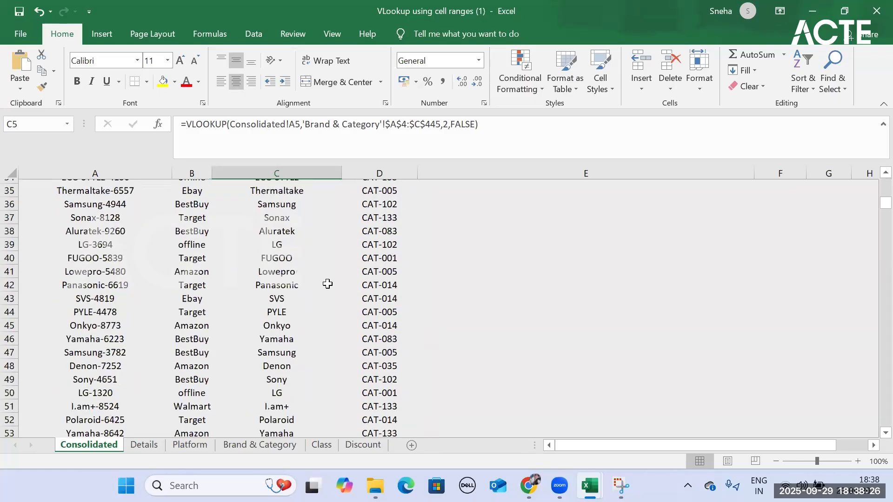
scroll(328, 283, down, 20)
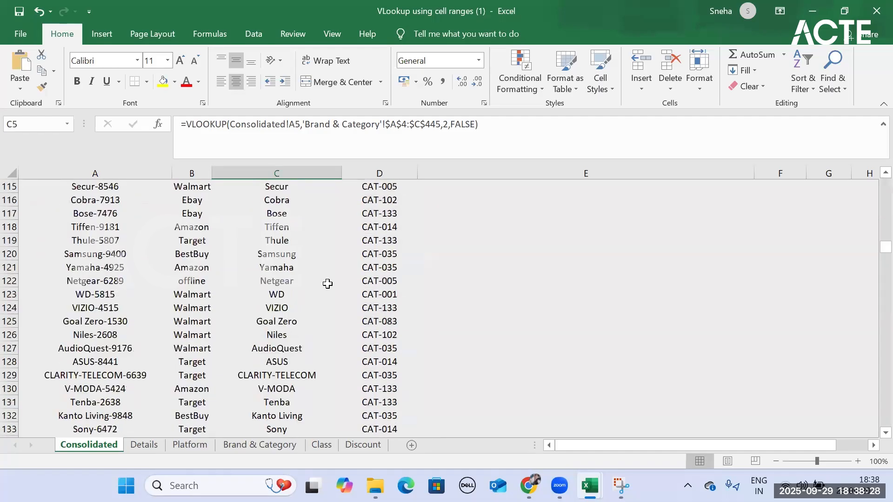
scroll(329, 283, down, 20)
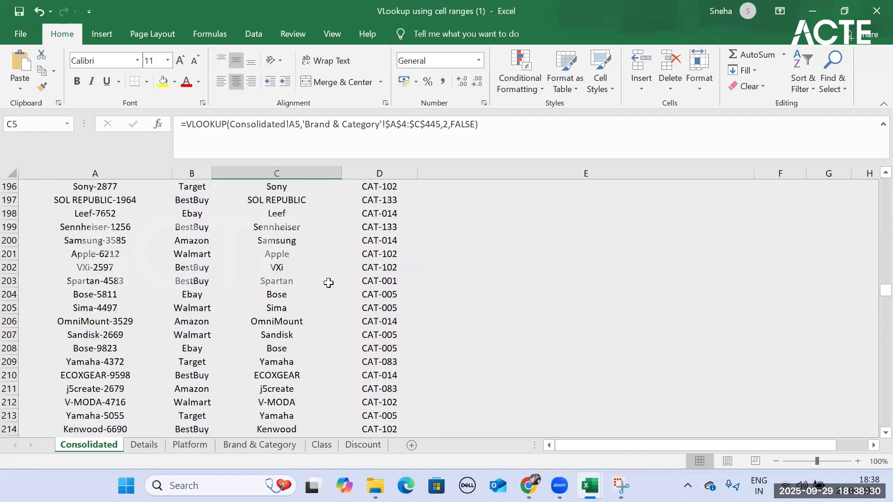
scroll(329, 283, down, 20)
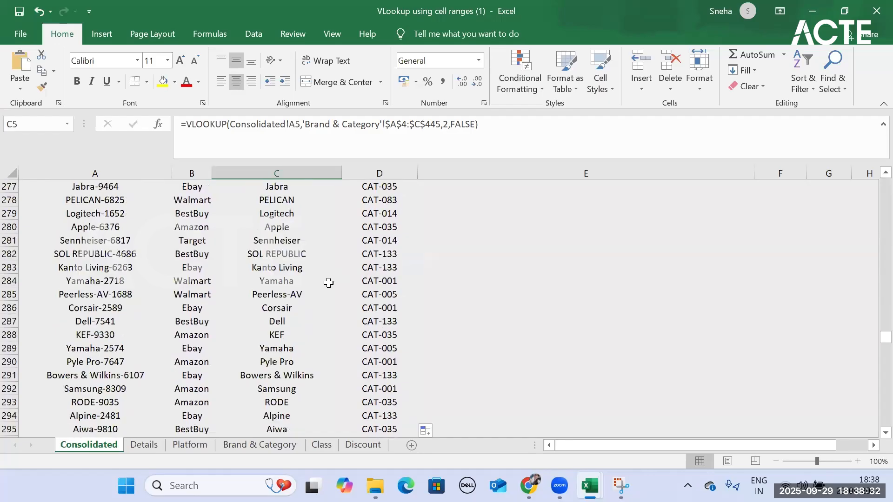
scroll(329, 283, down, 20)
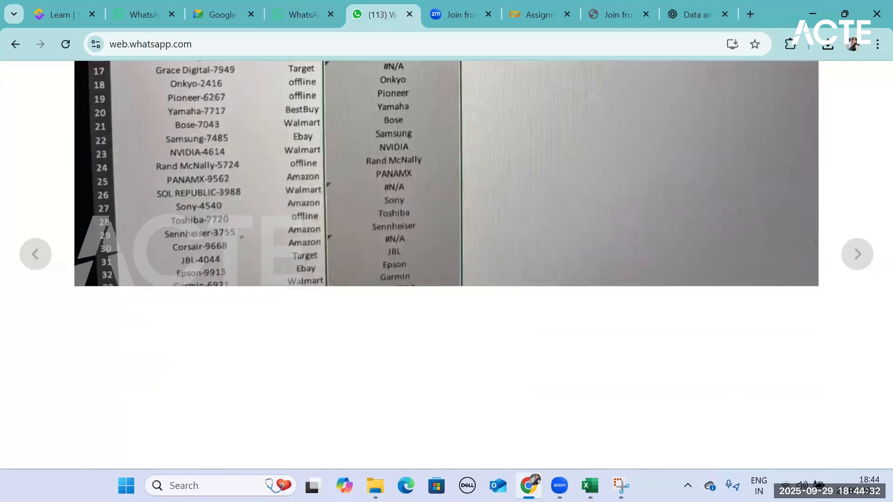
- Switch to the "VLookup using cell ranges (1)" workbook and examine the absolute table array in C5's Brand formula
mouse_move(589, 485)
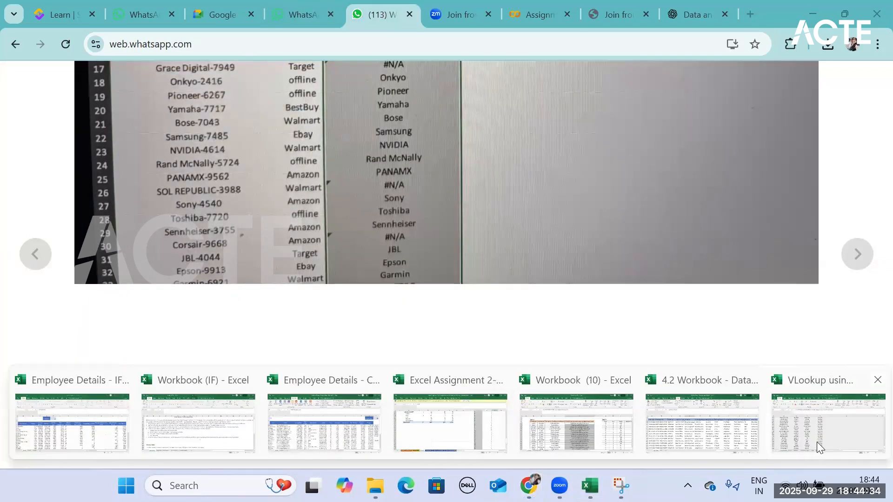
click(821, 448)
scroll(289, 237, up, 6)
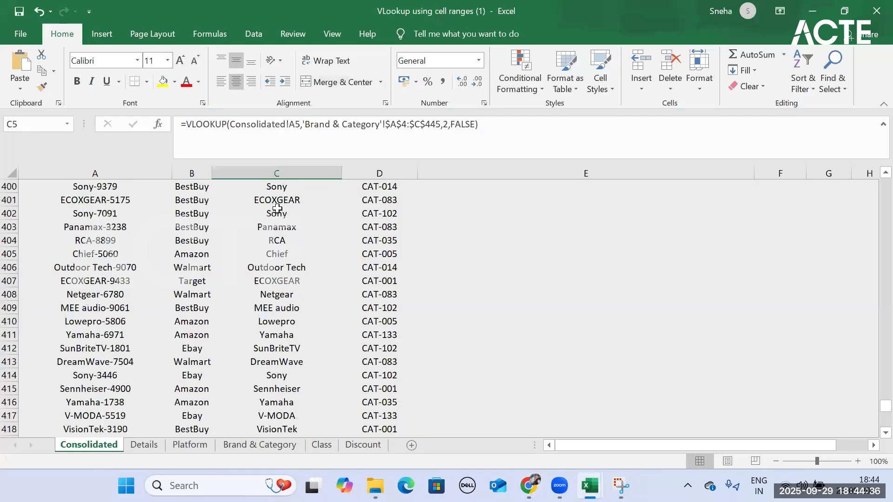
click(387, 122)
drag(386, 120, 441, 120)
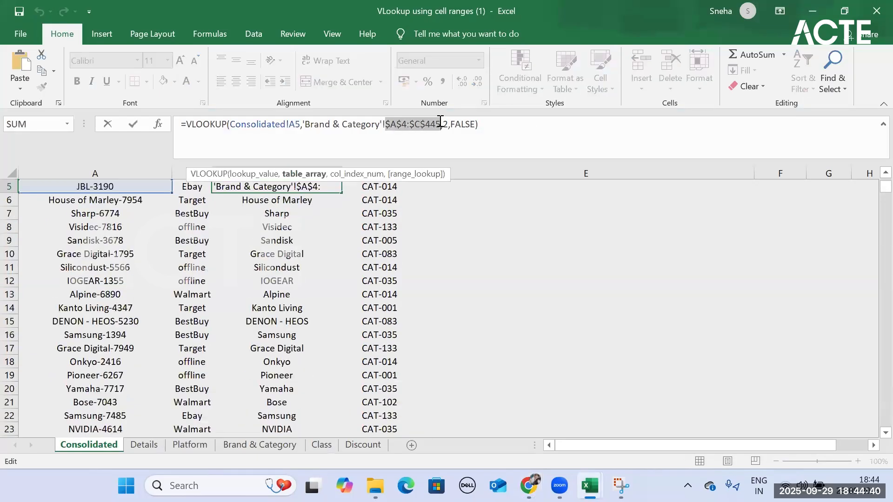
scroll(454, 199, up, 2)
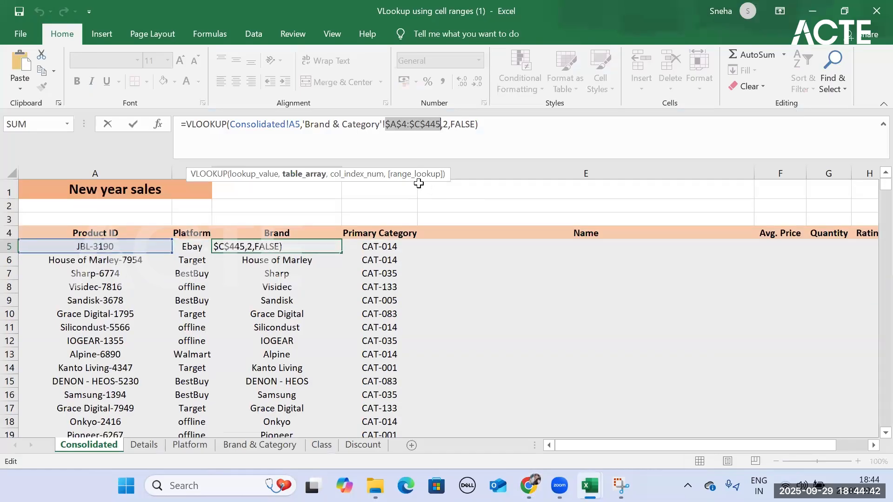
click(498, 125)
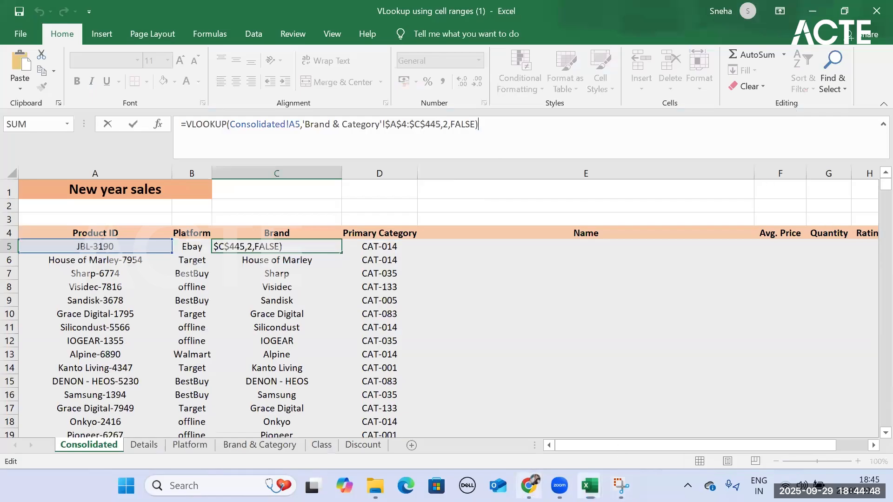
- Compare the Brand formula with the one in the WhatsApp Web photo, then return to the workbook and close the formula unedited
click(529, 486)
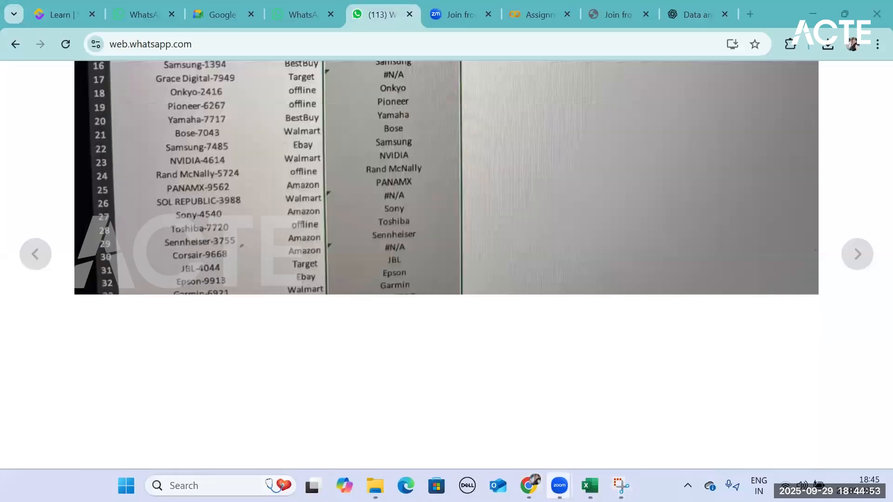
mouse_move(559, 486)
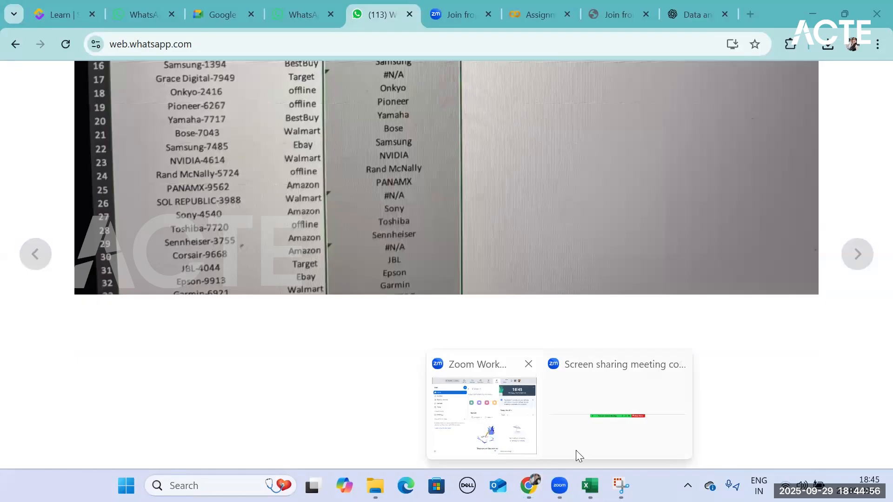
mouse_move(590, 486)
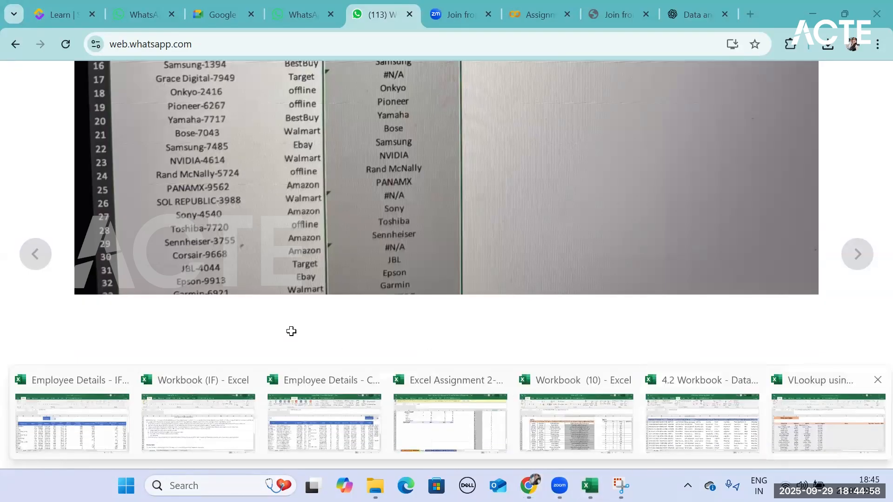
click(836, 442)
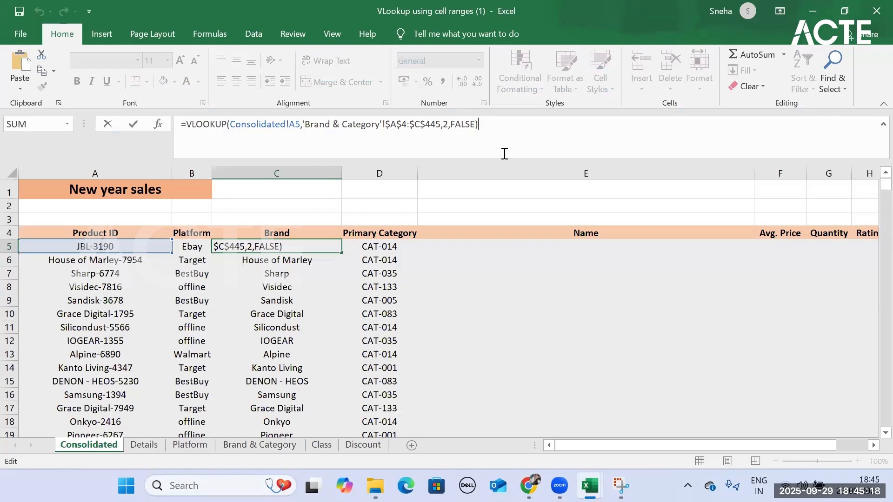
key(Return)
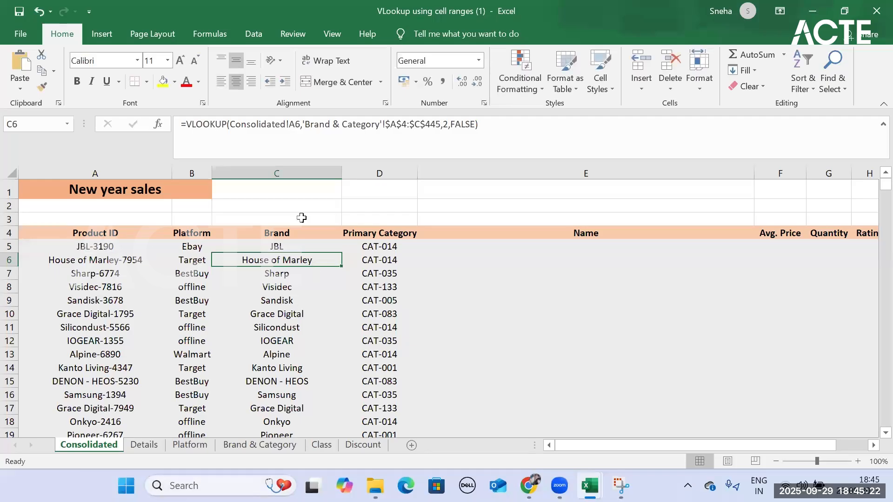
- Fill the Brand formula with the absolute table array from C5 down the Brand column again
click(293, 245)
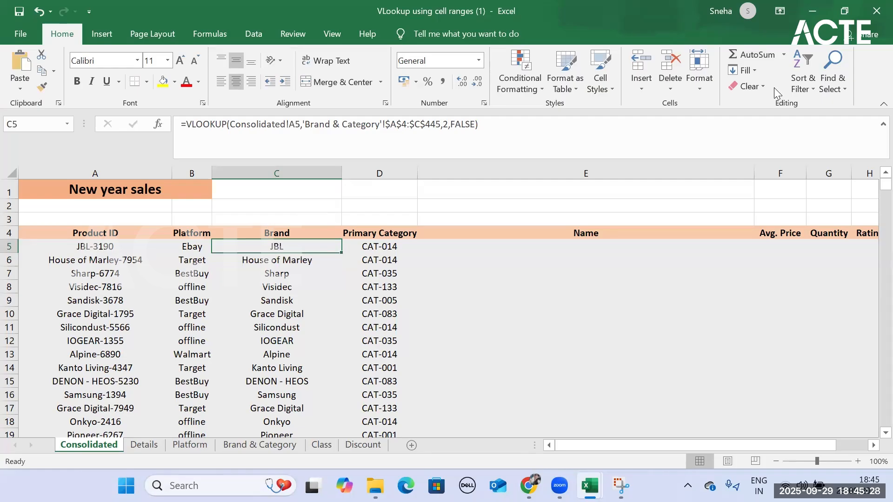
click(11, 412)
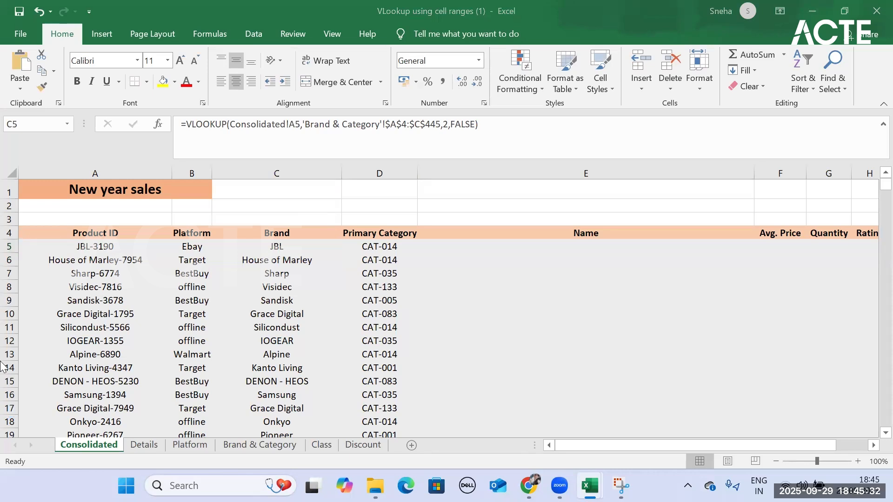
click(298, 247)
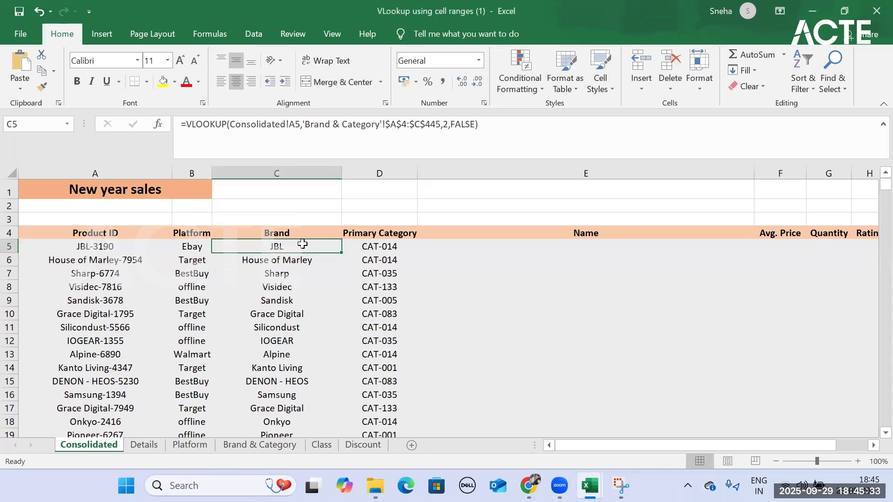
double_click(341, 252)
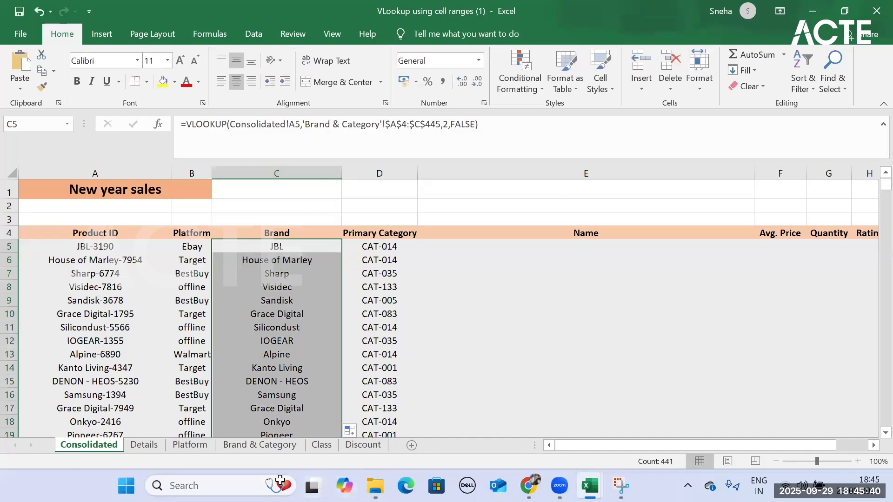
- Make the table array in C5's Brand formula relative, 'Brand & Category'!A4:C445, and fill the formula down the Brand column
click(299, 245)
click(402, 124)
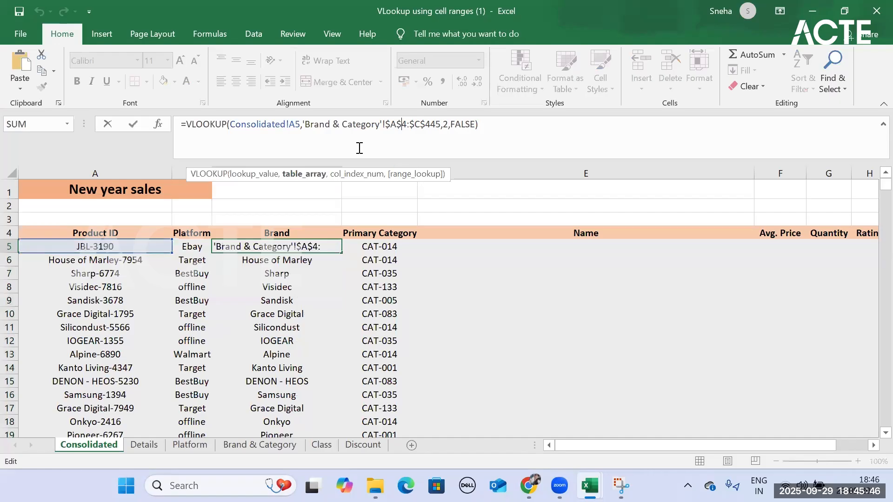
key(F4)
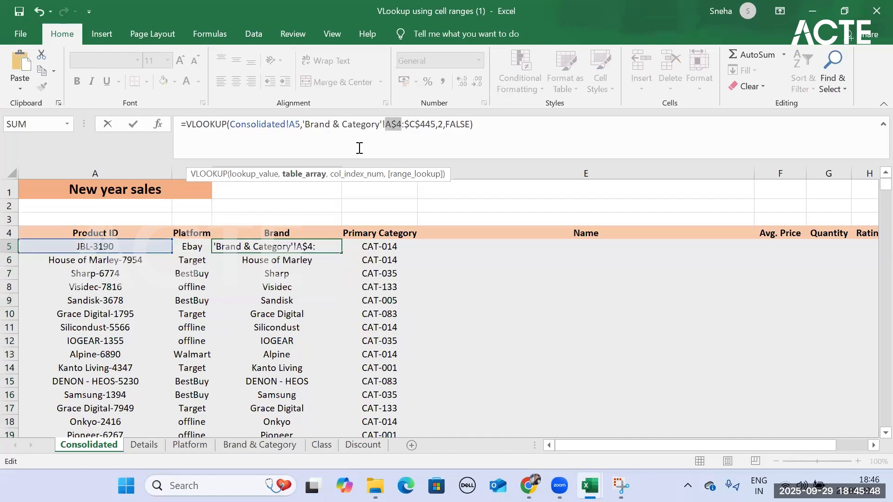
key(F4)
key(F4)
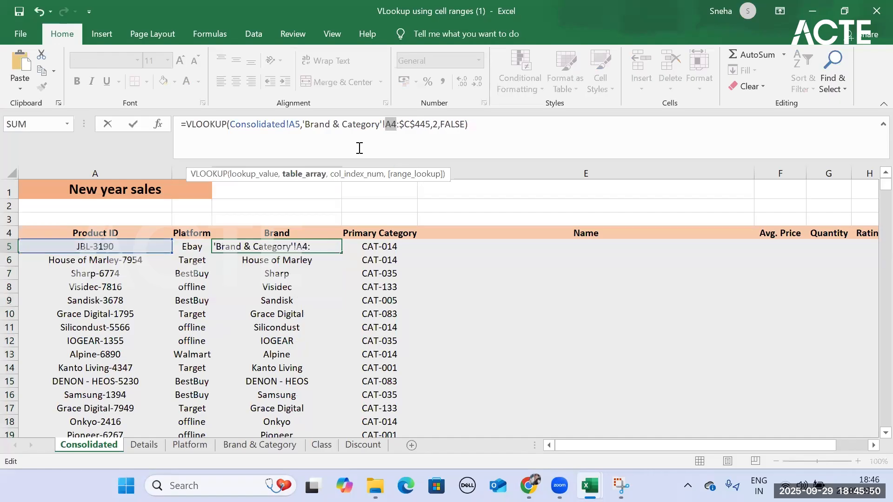
key(Right)
key(Right)
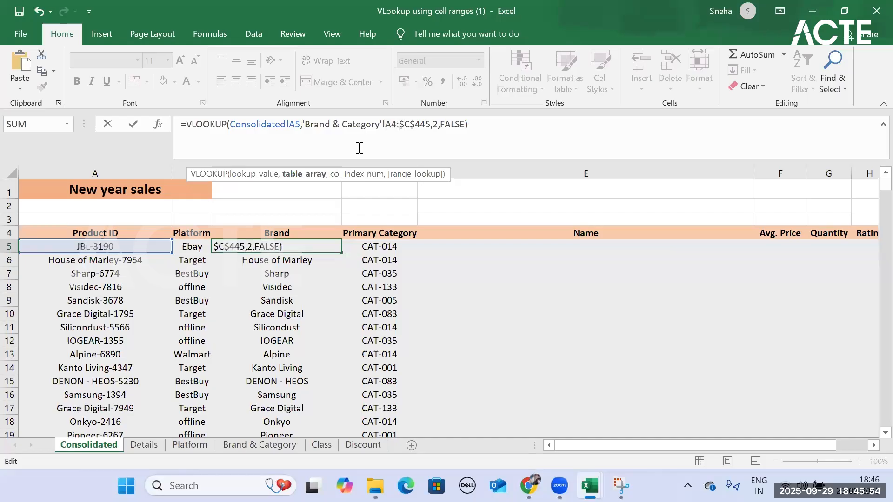
key(F4)
key(F4)
key(F4)
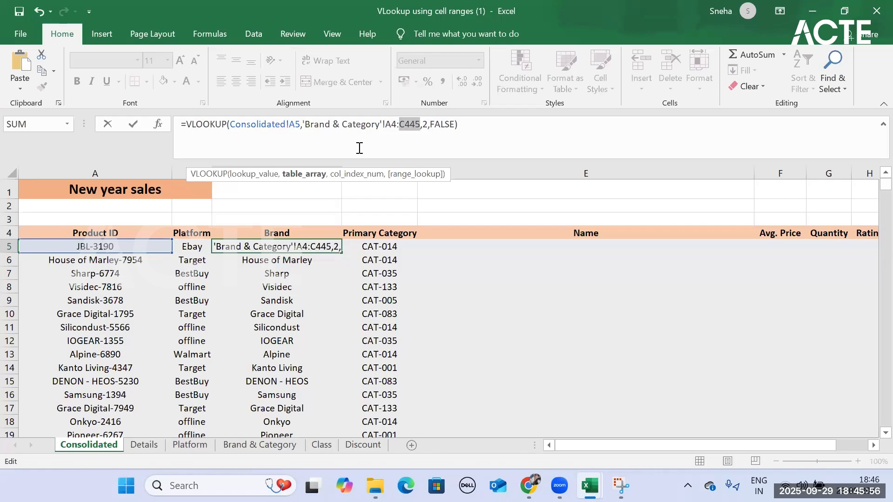
key(Return)
click(271, 245)
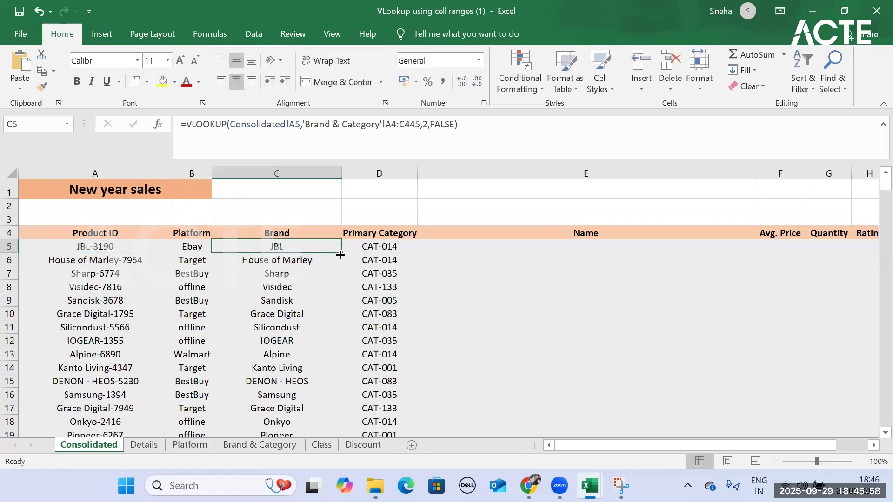
double_click(341, 255)
- Compare the table array references in the Brand formulas of C5, C6 and C7
click(305, 258)
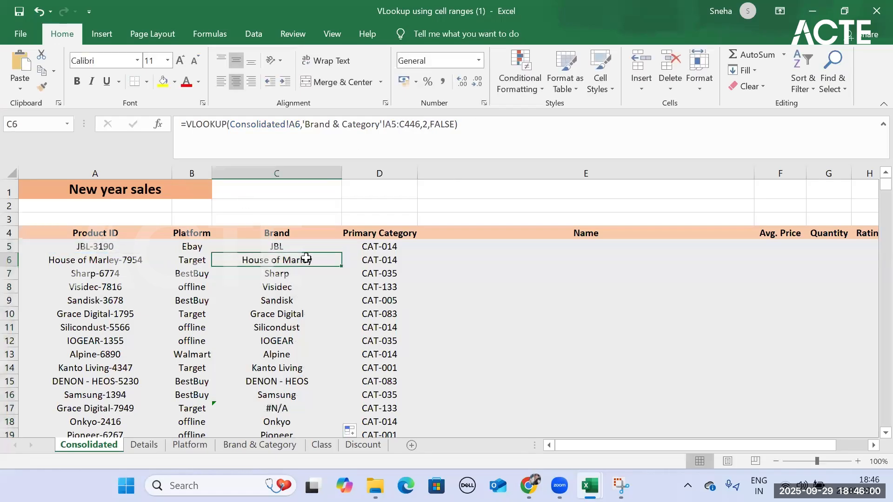
click(312, 244)
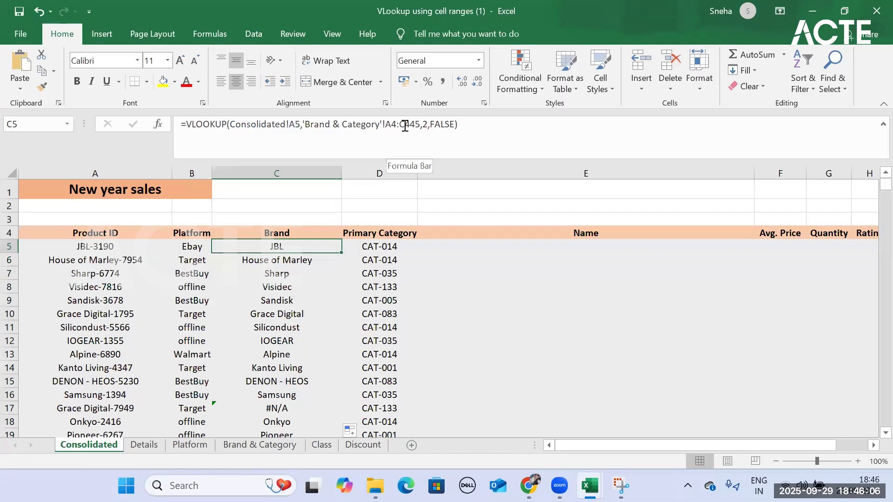
click(285, 273)
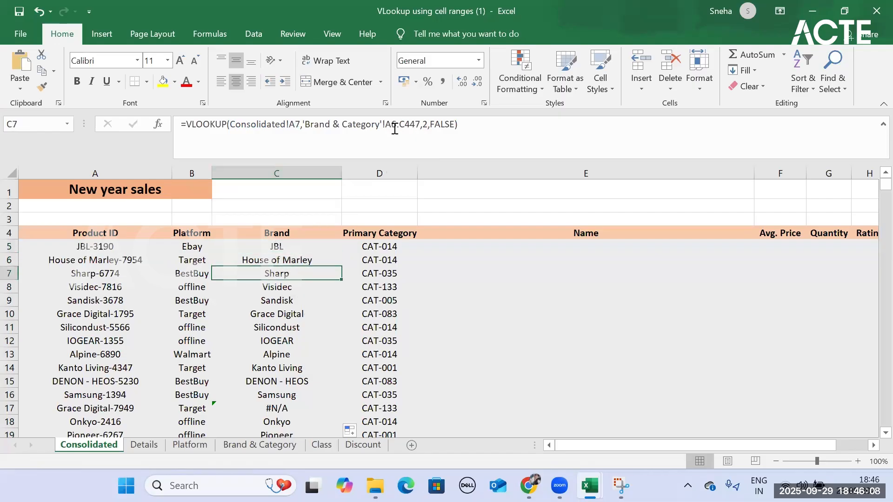
click(293, 258)
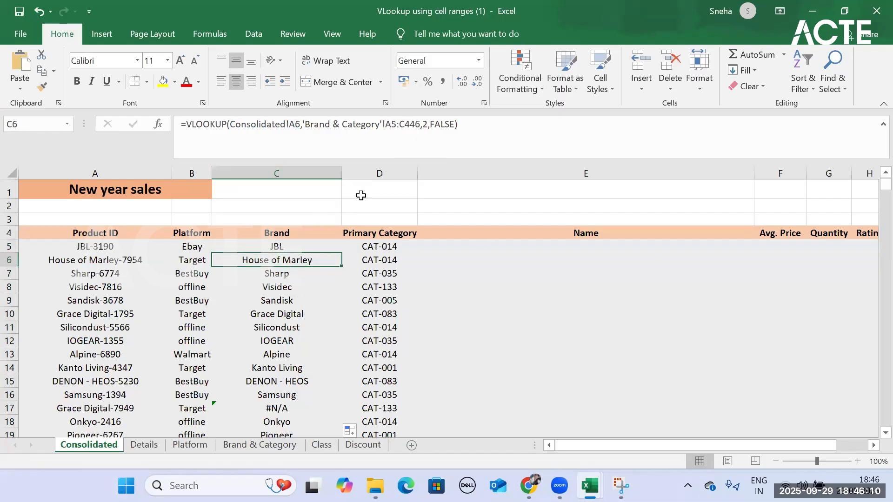
click(298, 248)
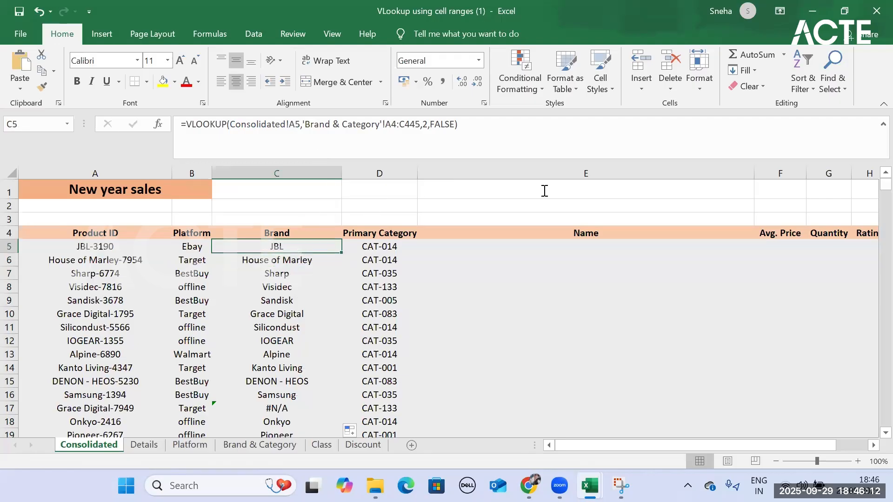
click(393, 122)
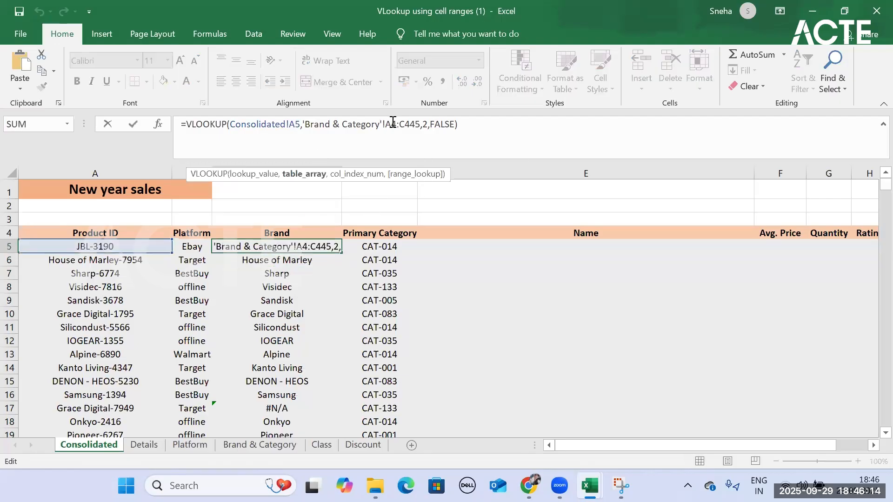
key(Escape)
key(F5)
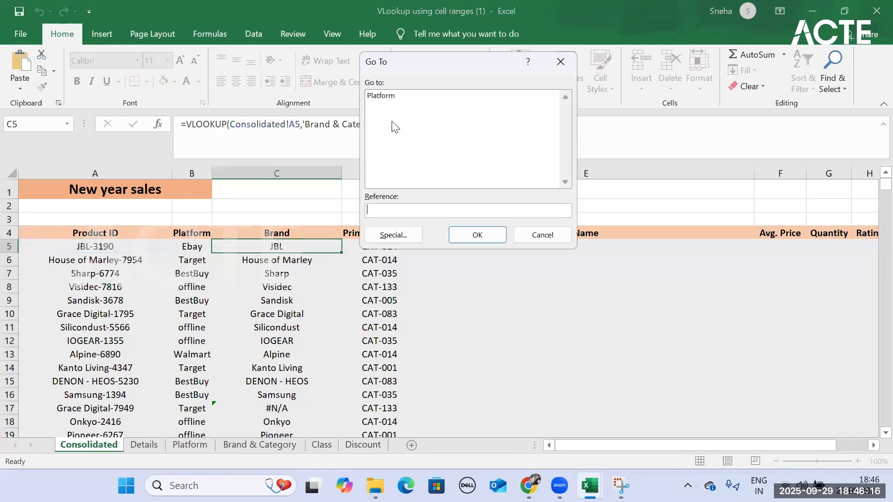
click(561, 62)
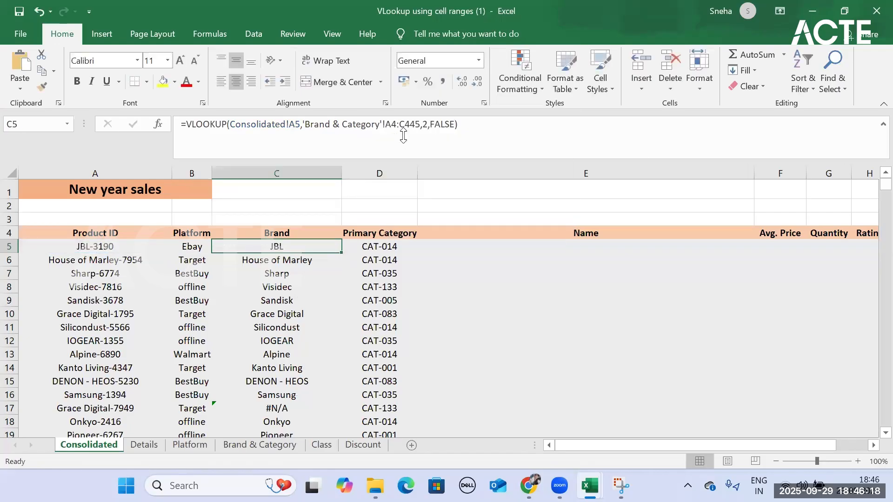
click(397, 124)
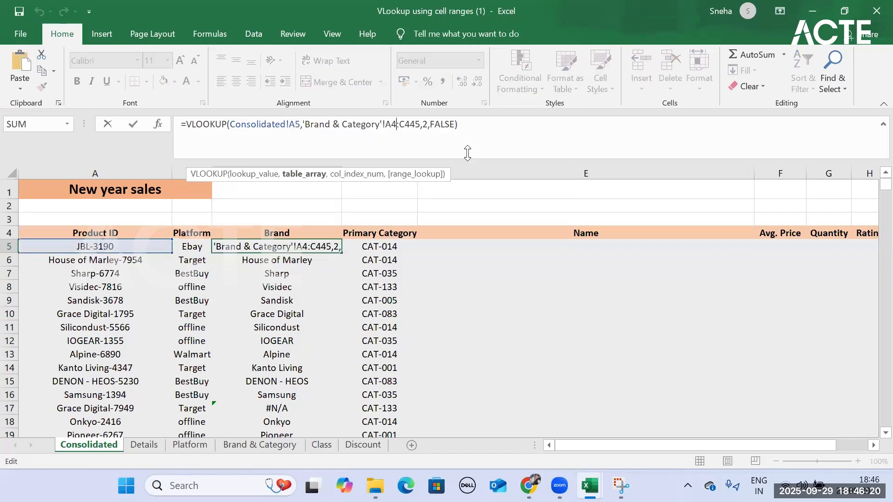
key(Escape)
key(F5)
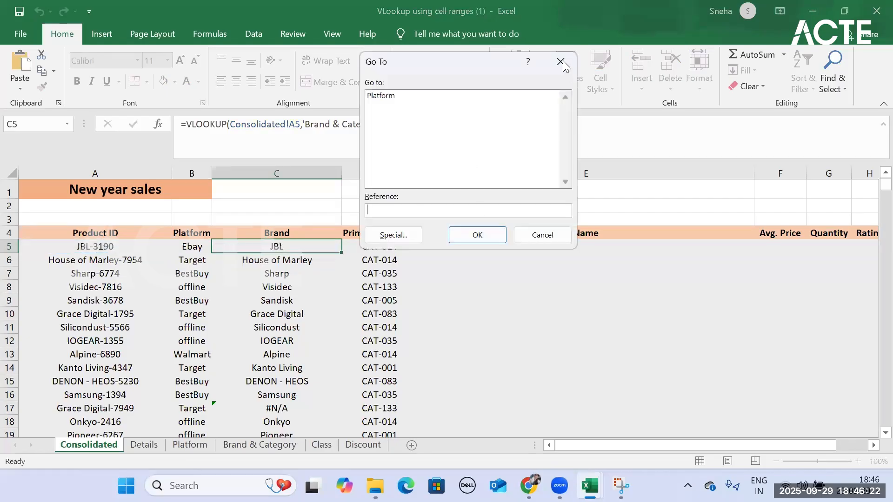
key(Escape)
- Make the table array in C5's Brand formula absolute, 'Brand & Category'!$A$4:$C$445, and fill the formula down the Brand column
click(401, 125)
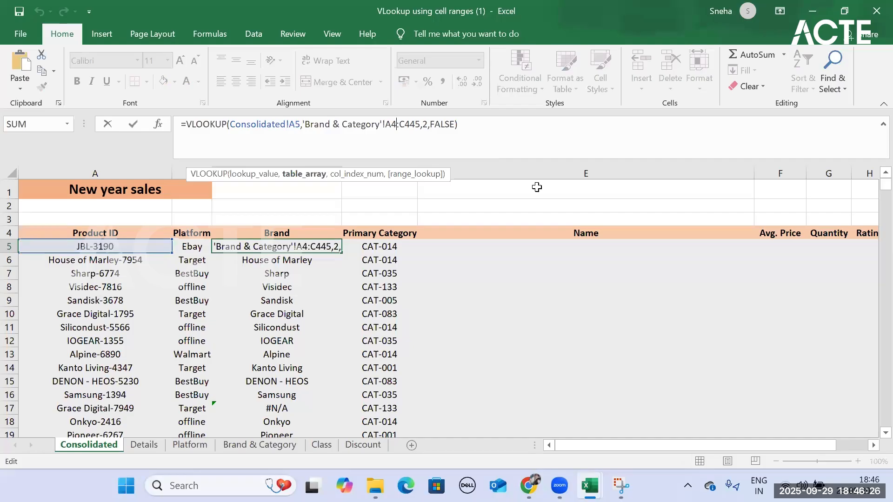
key(F4)
key(Right)
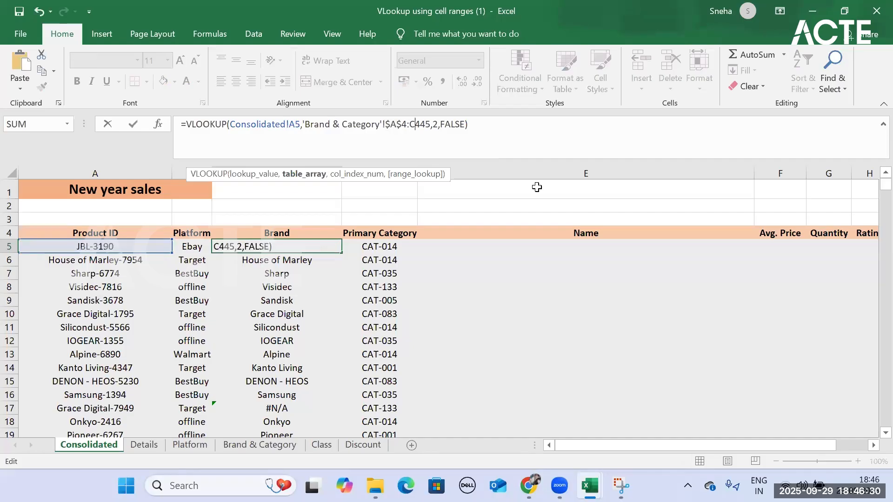
key(F4)
key(Return)
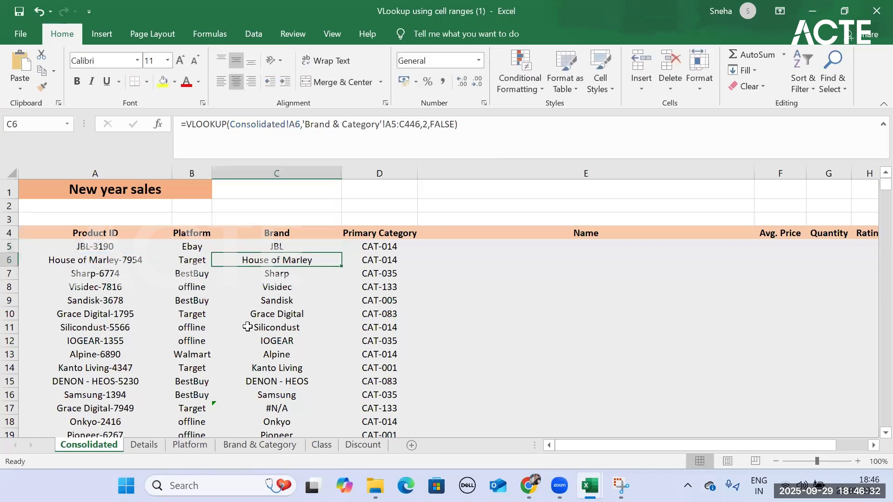
key(Up)
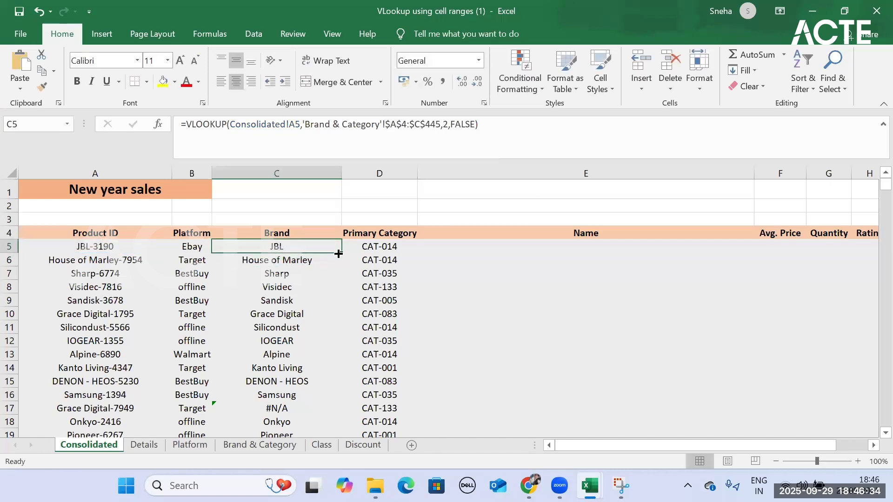
double_click(342, 252)
click(340, 251)
- Copy the Brand formula from C5 across to D5 under Primary Category and set its column index number to 3
drag(343, 251, 399, 246)
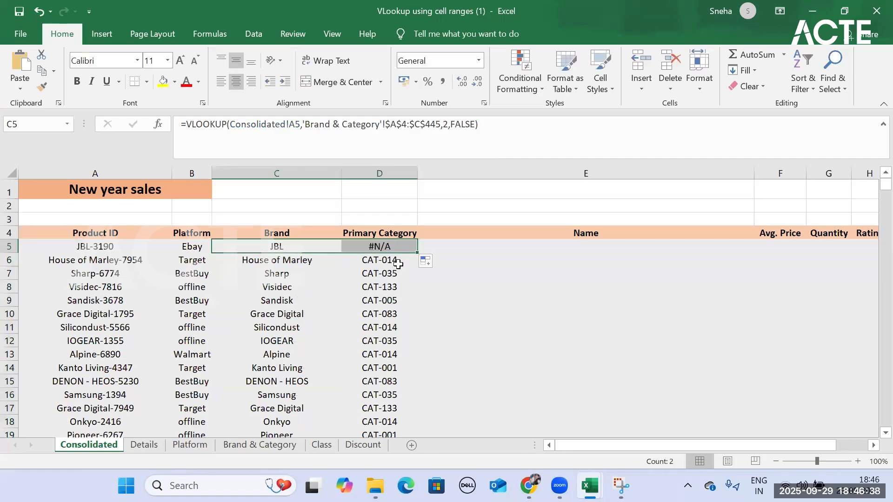
click(398, 252)
click(302, 246)
click(388, 258)
click(389, 247)
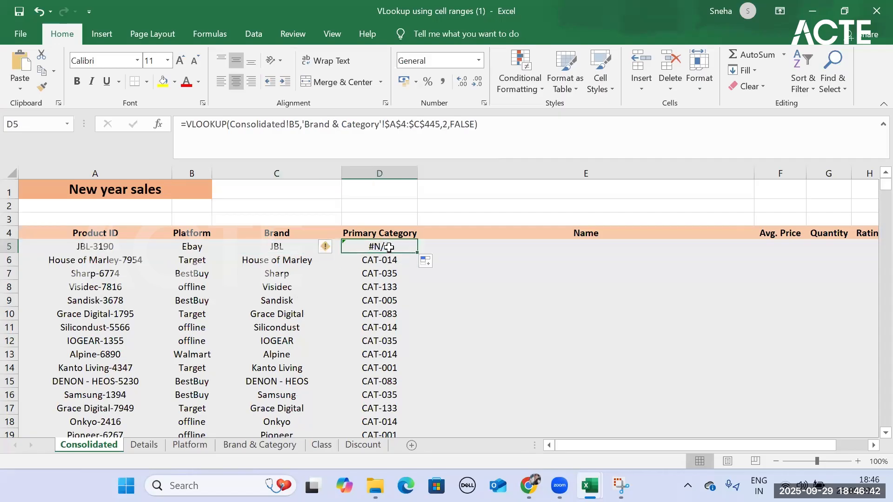
click(479, 139)
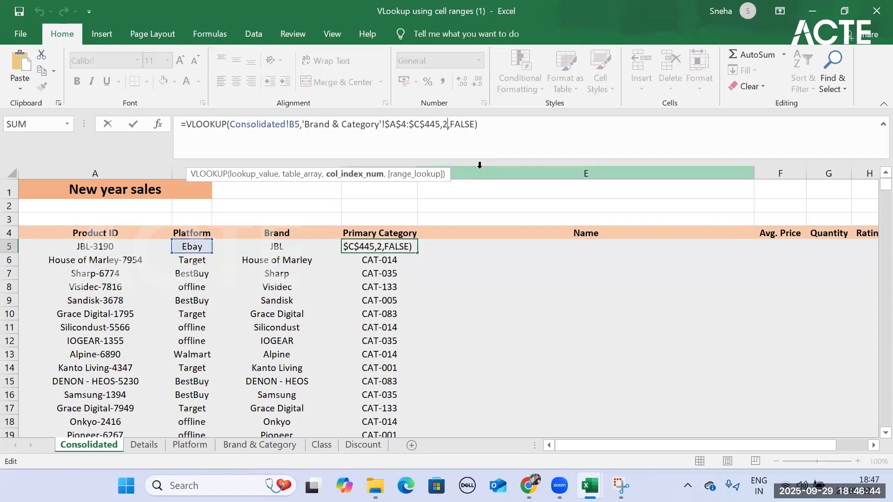
key(BackSpace)
text(3)
key(Return)
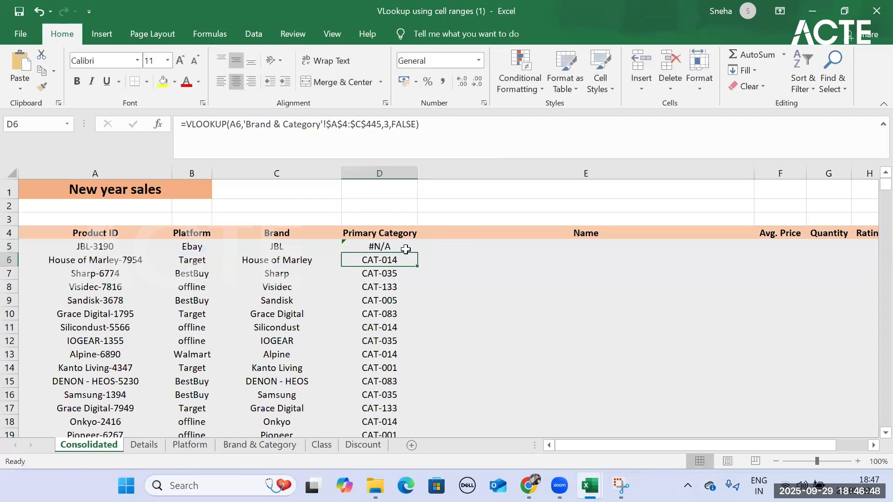
- Change the lookup value in D5's Primary Category formula to Consolidated!A5
click(411, 246)
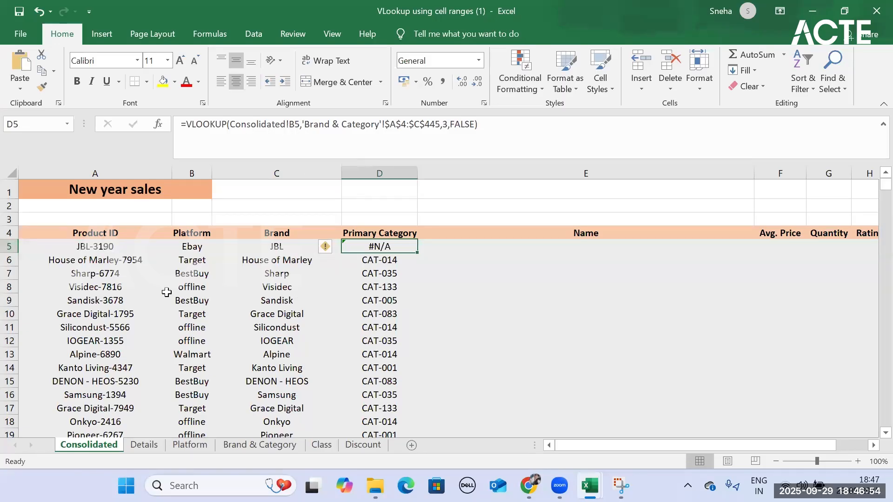
click(295, 124)
key(BackSpace)
text(A)
key(Return)
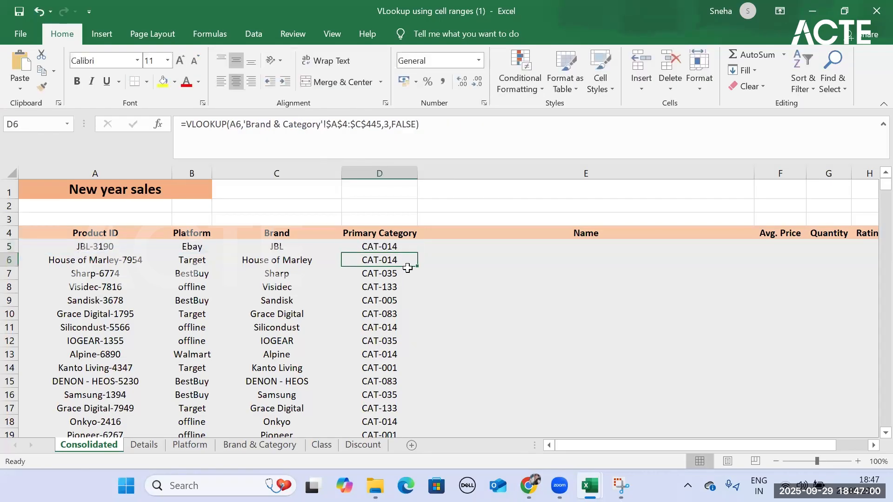
- Examine the order of the Name, Avg. Price, Rating and Quantity columns on the Details sheet
click(600, 259)
click(599, 245)
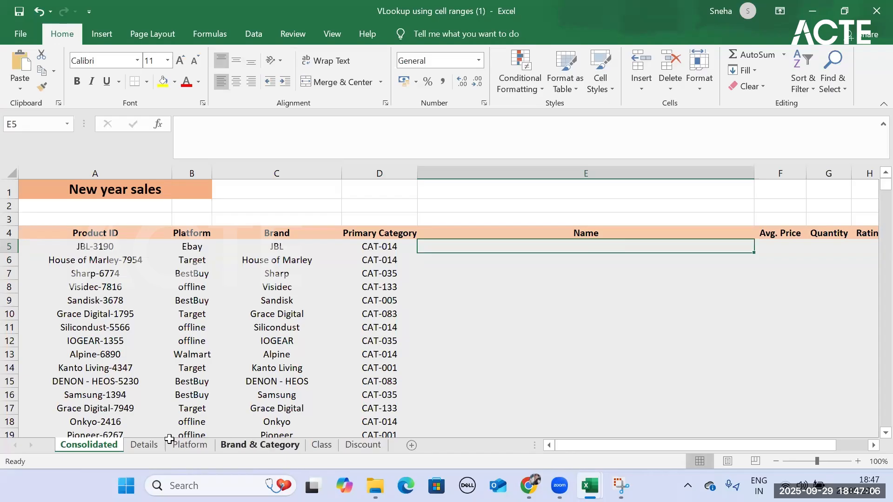
click(142, 445)
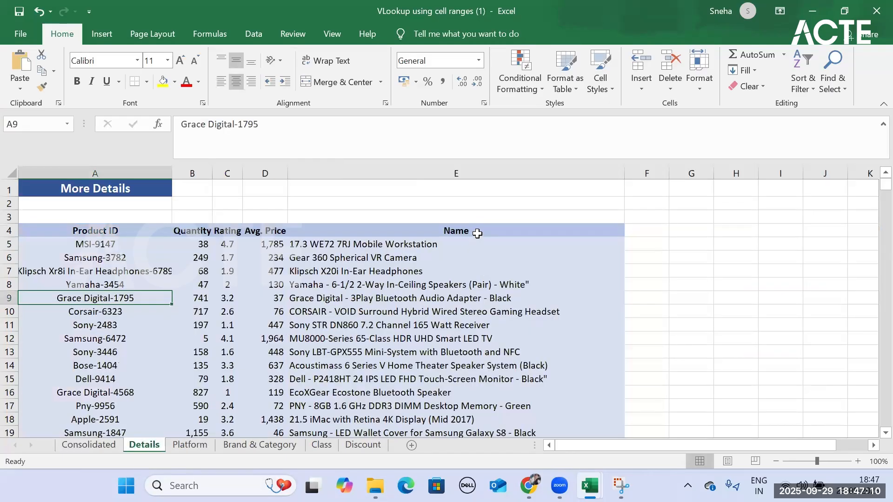
click(479, 219)
click(278, 231)
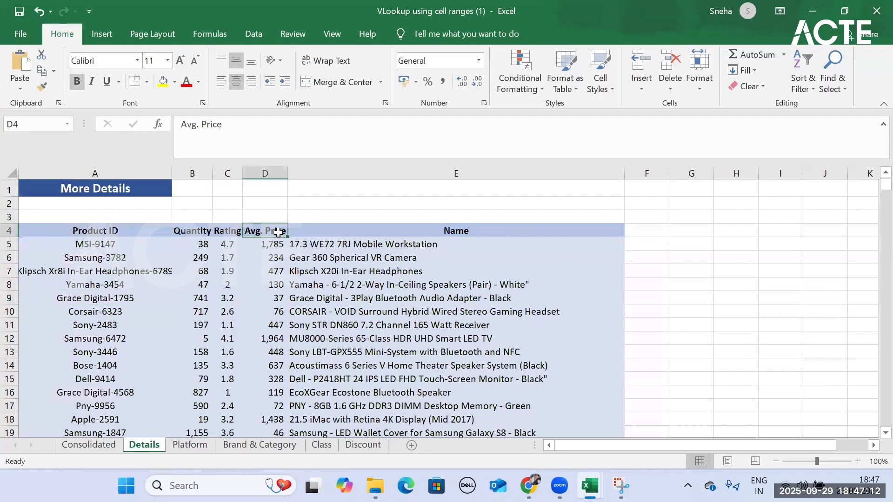
click(222, 233)
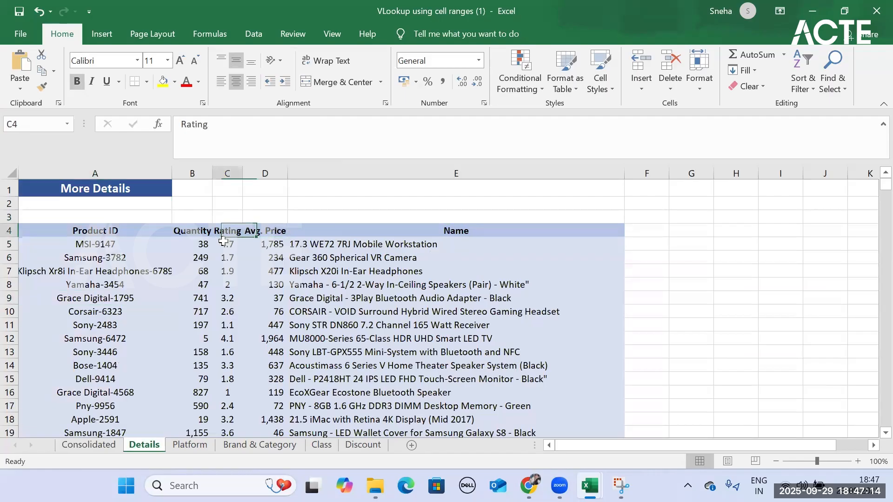
click(199, 231)
- Compare the order of the Name, Avg. Price, Quantity and Rating headers on the Consolidated sheet with the Details sheet
click(105, 447)
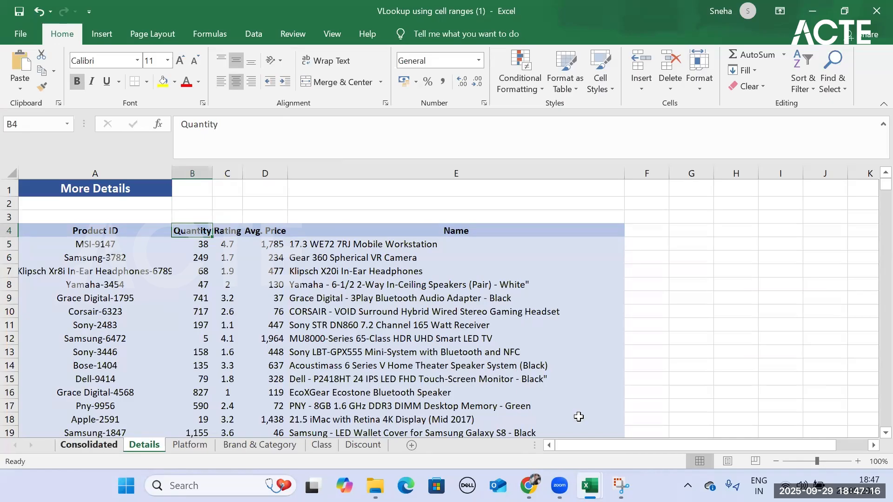
drag(591, 445, 626, 445)
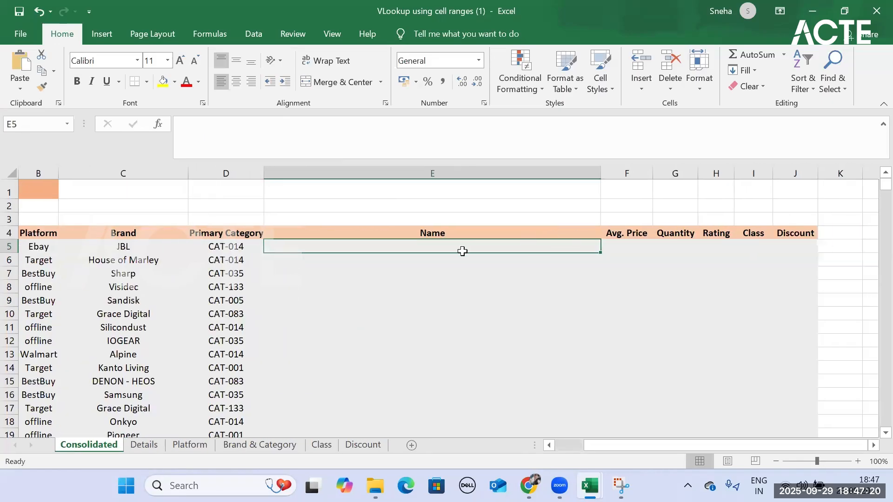
click(542, 228)
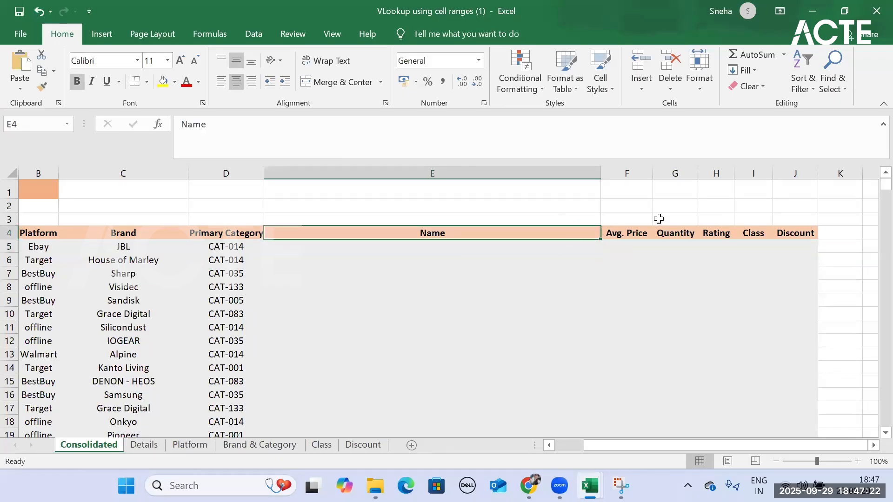
click(615, 232)
click(690, 240)
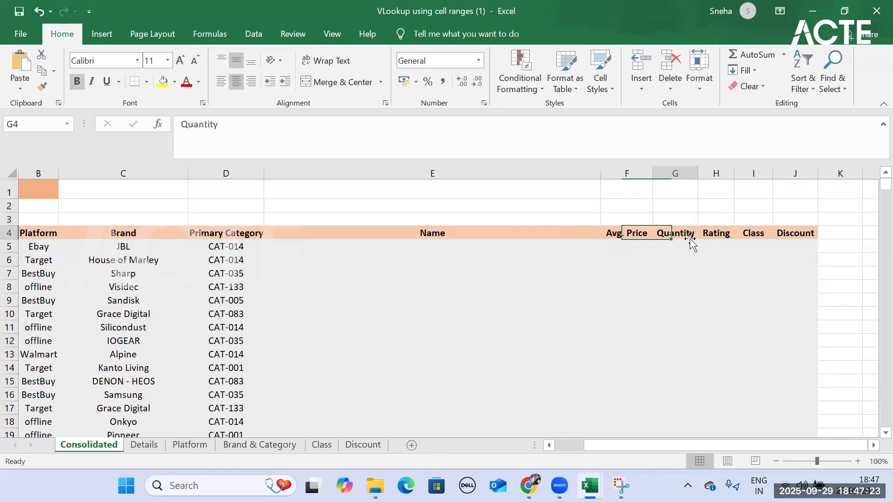
click(733, 238)
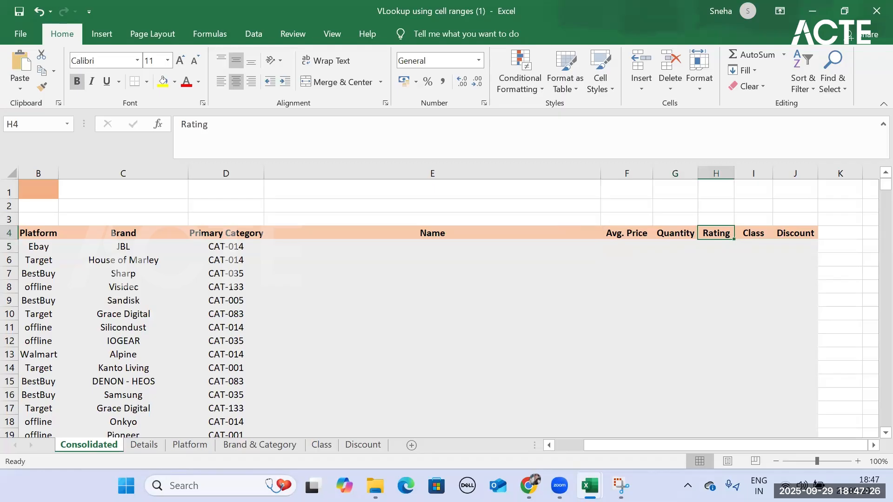
click(144, 447)
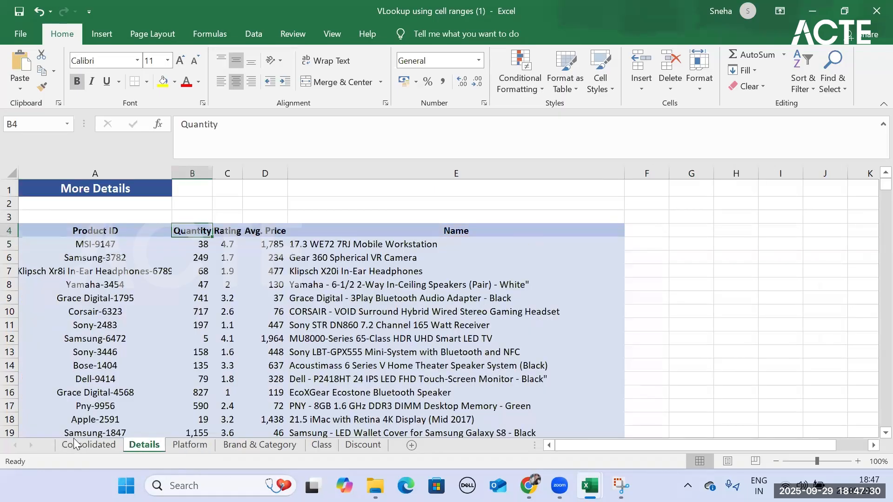
click(95, 446)
click(429, 222)
click(429, 233)
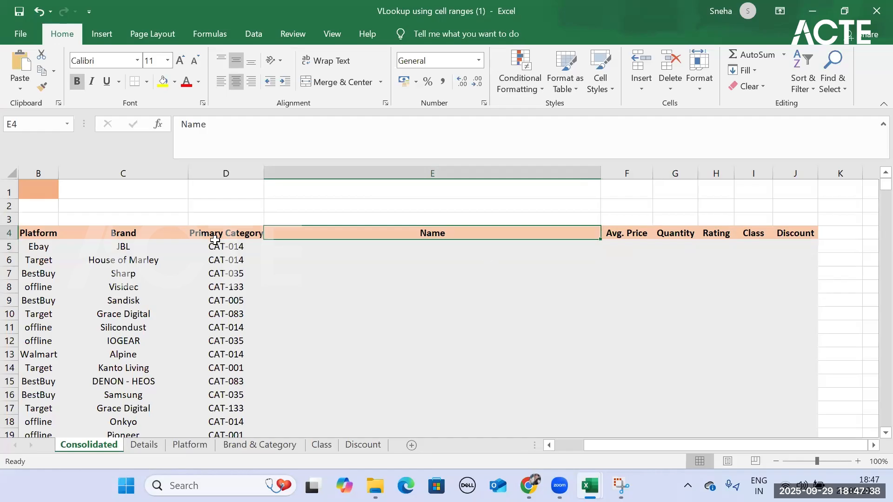
- Examine the column index number in D5's Primary Category formula, undo the accidental E5 reference and close the formula
click(215, 246)
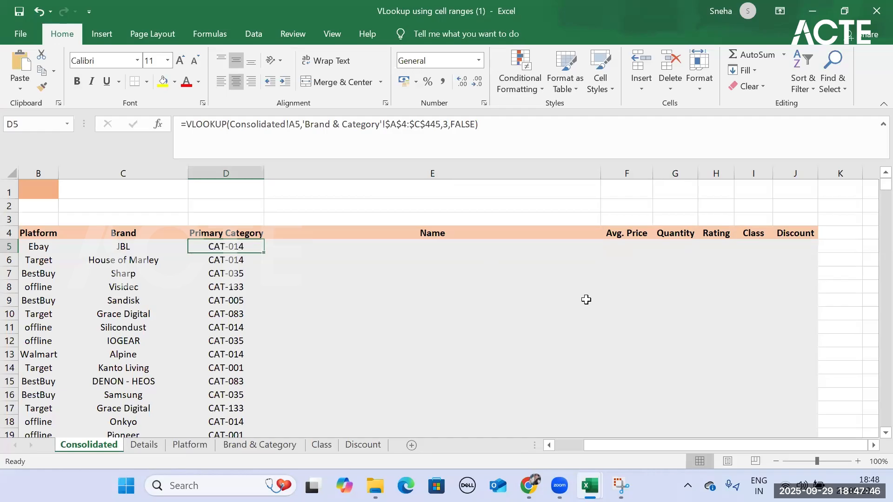
click(445, 123)
double_click(445, 124)
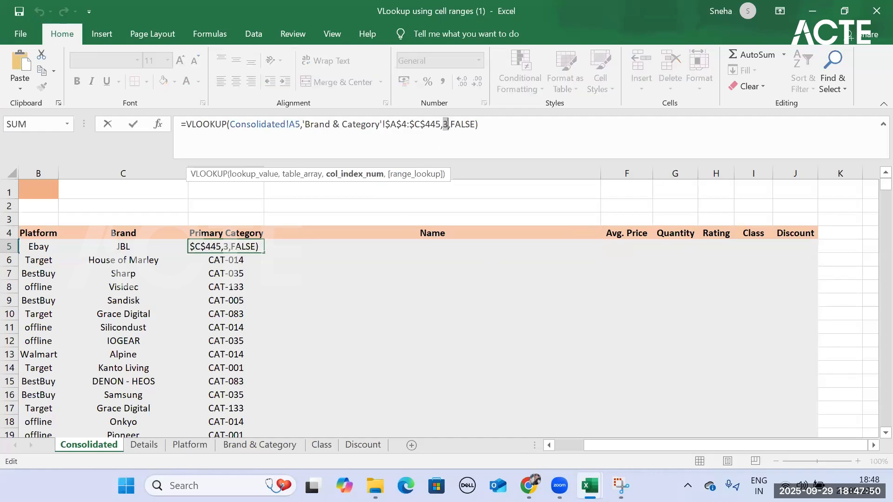
click(423, 248)
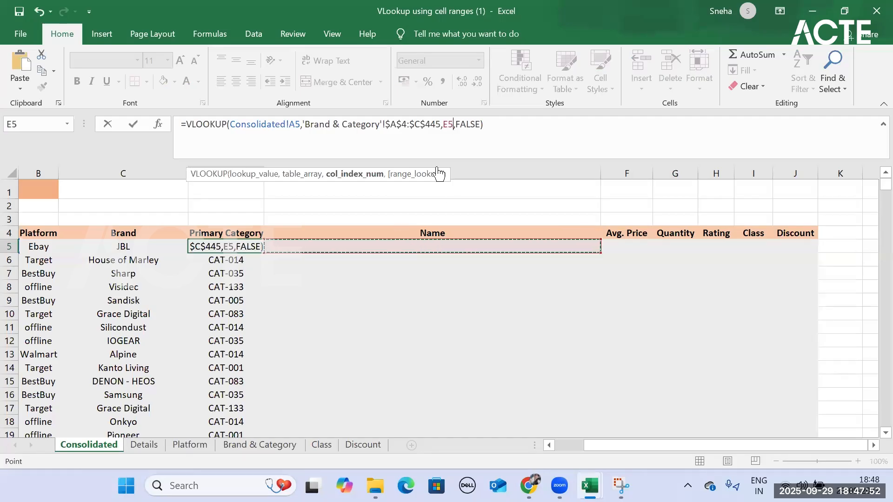
key(ctrl+z)
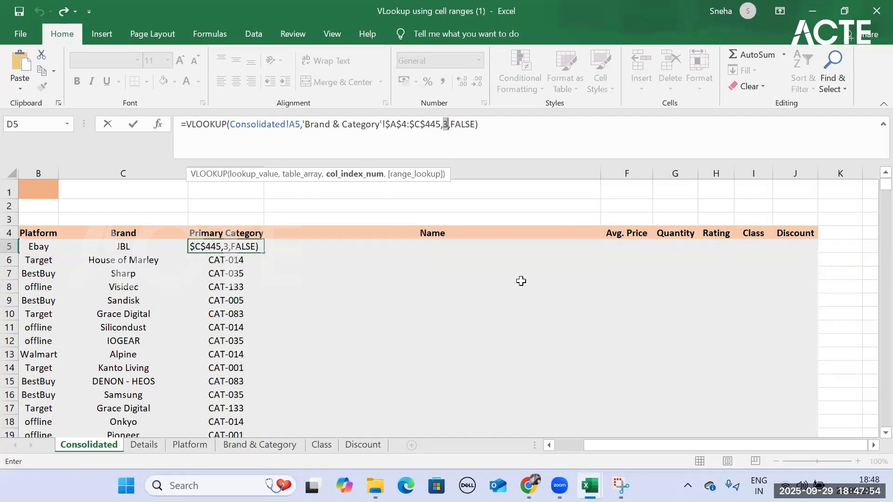
key(Return)
- Start a VLOOKUP formula in E5 under Name with the Product ID in A5 as the lookup value
click(470, 247)
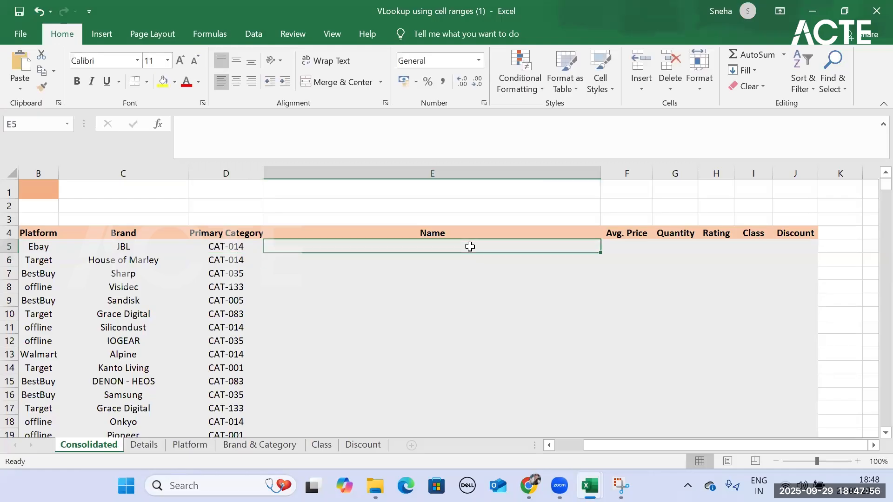
text(=vlo)
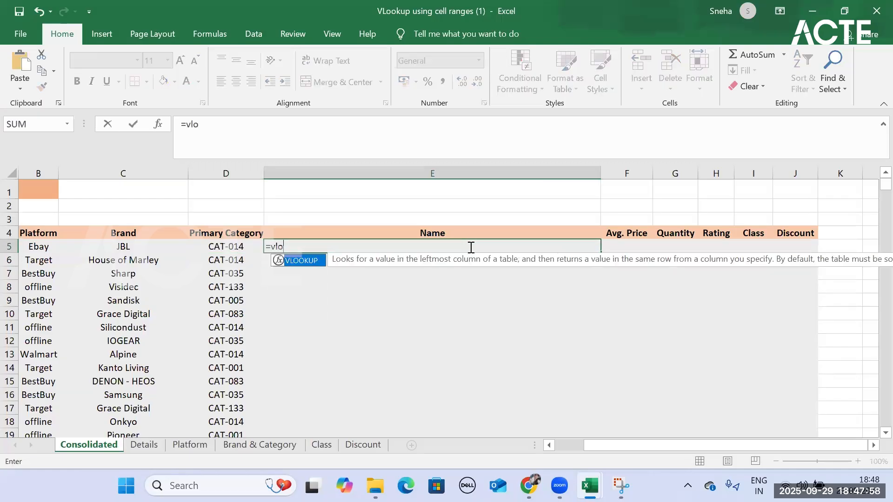
key(Tab)
drag(594, 445, 565, 446)
click(115, 249)
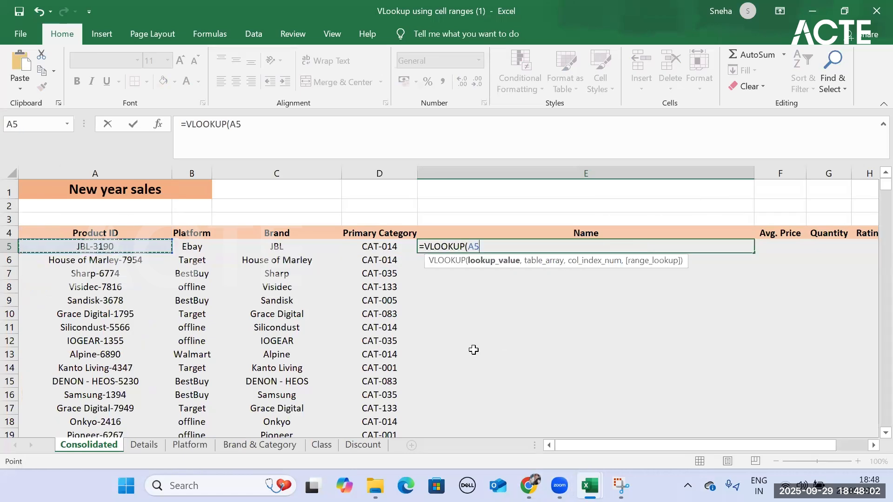
- Set the table array of E5's VLOOKUP to Details!A4:E445
text(,)
click(141, 445)
drag(69, 227, 509, 231)
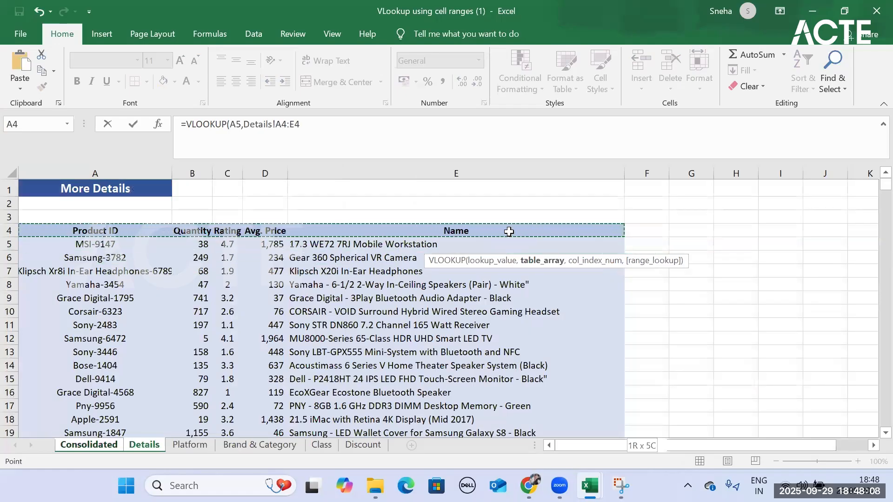
key(ctrl+shift+Down)
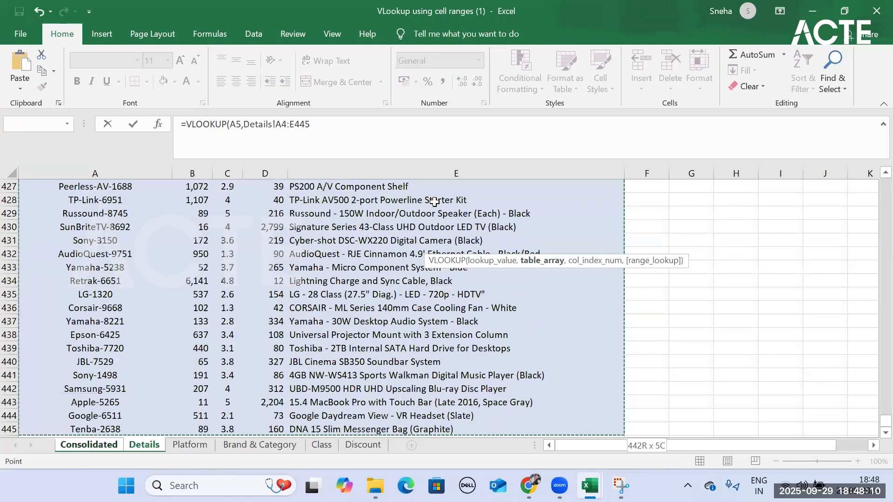
- Make the table array of the VLOOKUP absolute as Details!$A$4:$E$445
key(F4)
text(,)
scroll(434, 202, up, 20)
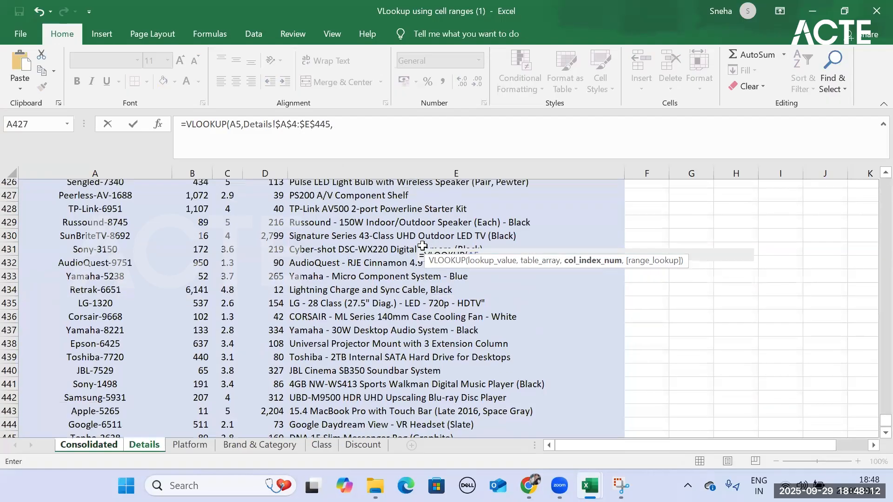
drag(885, 383, 862, 89)
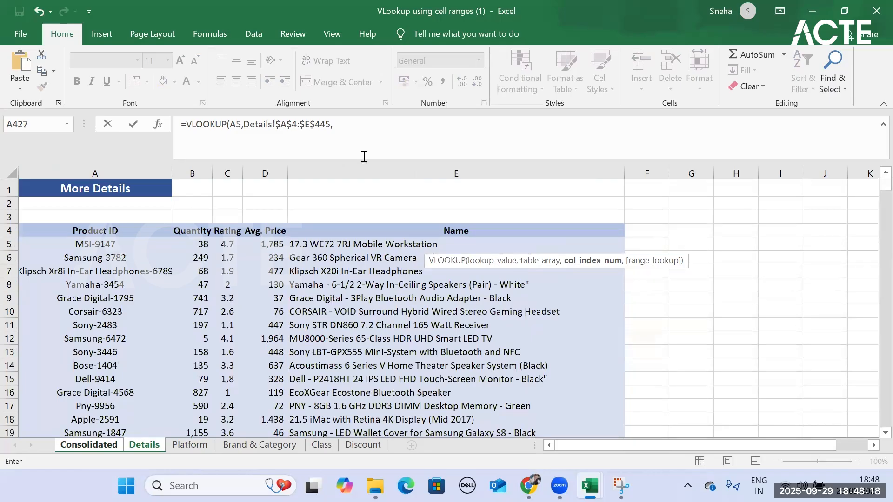
- Complete the VLOOKUP in E5 with column index number 5 and FALSE for an exact match
click(363, 135)
text(5,)
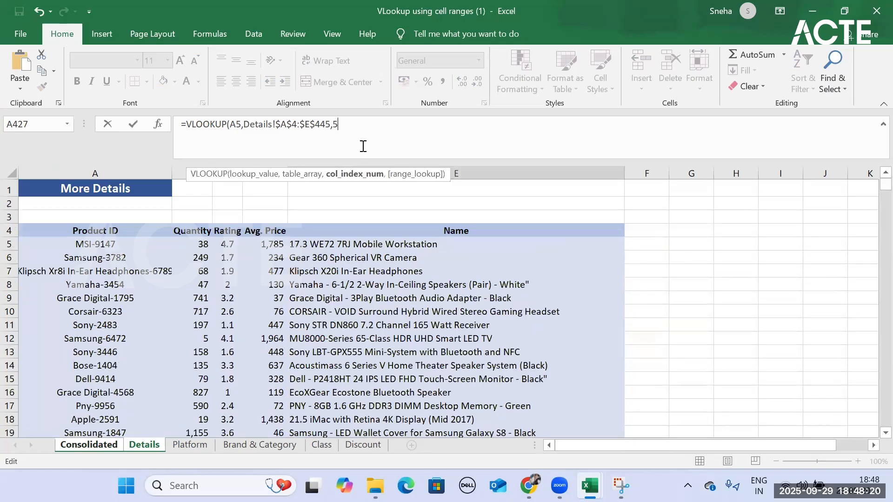
double_click(379, 194)
text())
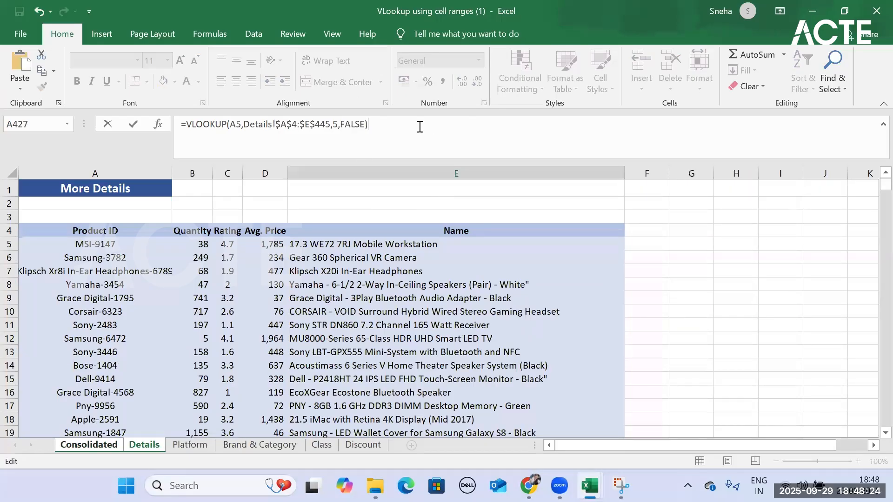
key(Return)
click(485, 247)
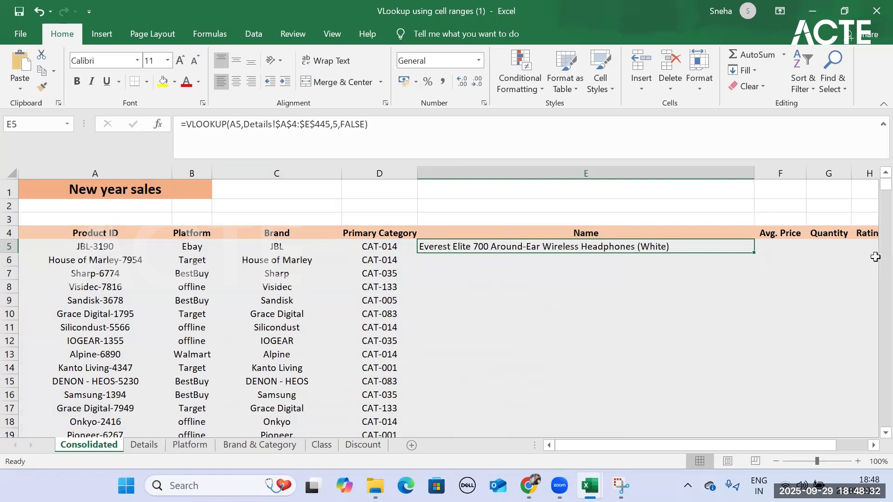
- Delete the VLOOKUP formula from E5 under Name on the Consolidated sheet
click(781, 247)
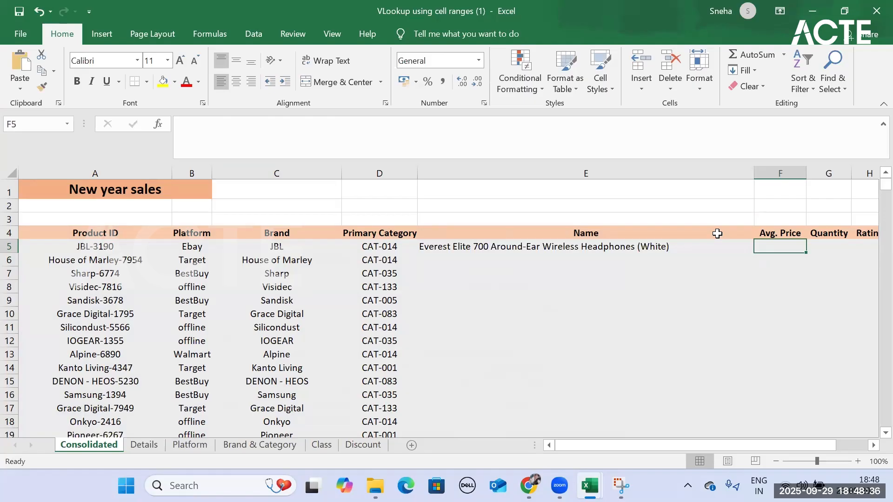
click(541, 250)
key(BackSpace)
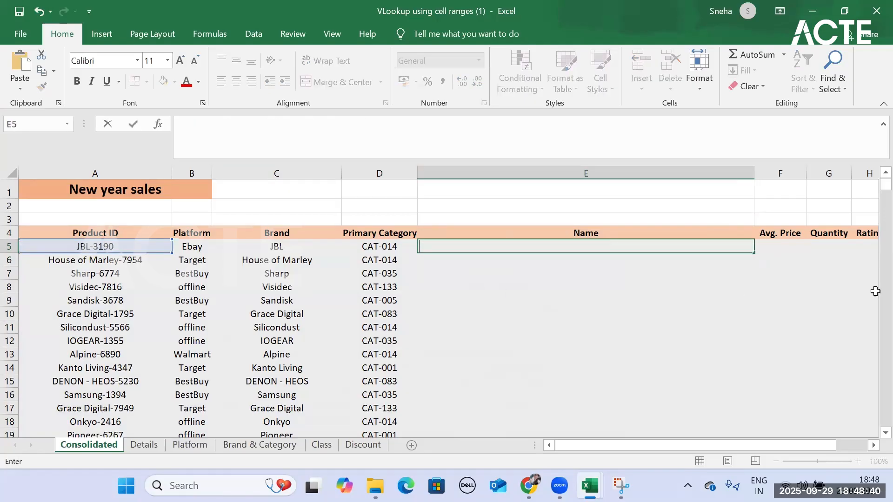
key(Return)
click(593, 299)
click(594, 218)
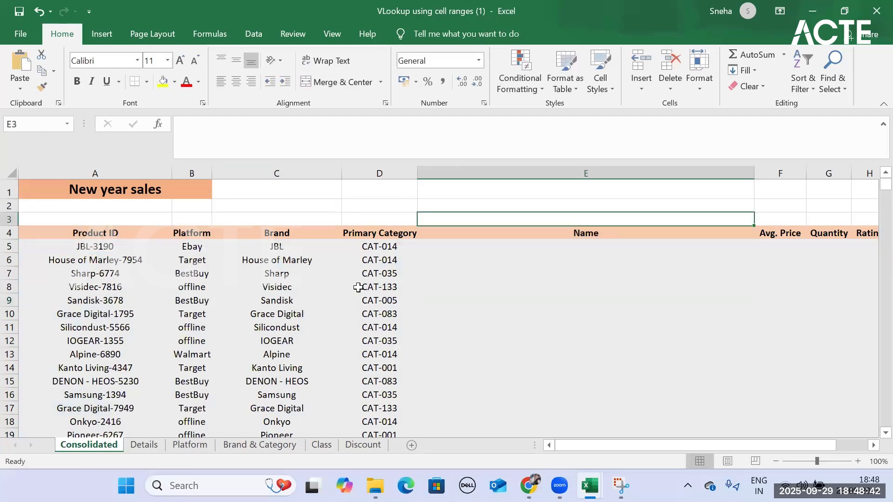
text(=ma)
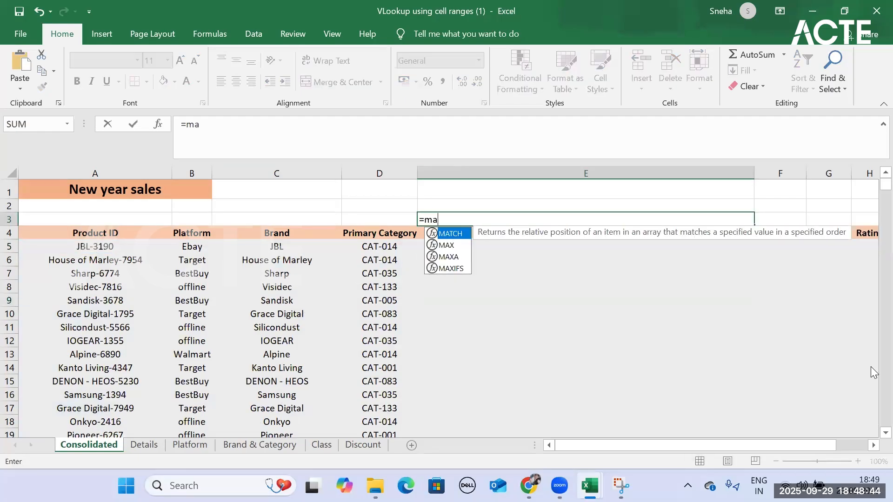
key(Tab)
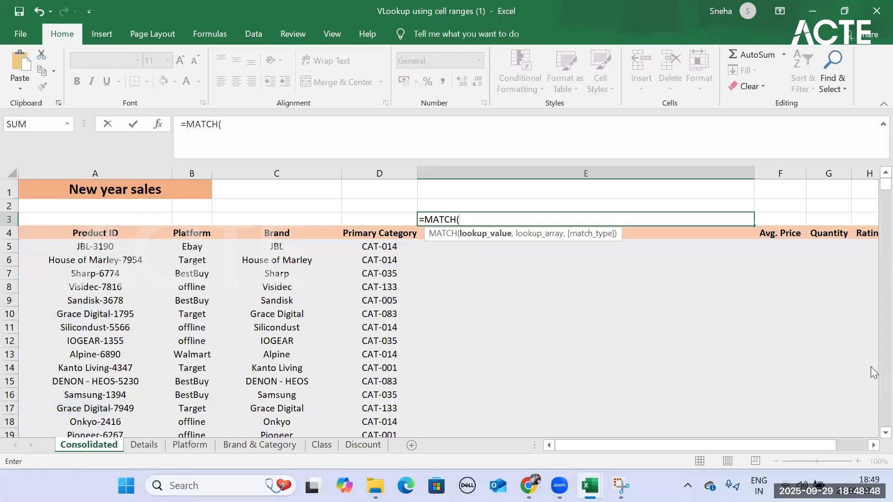
click(642, 236)
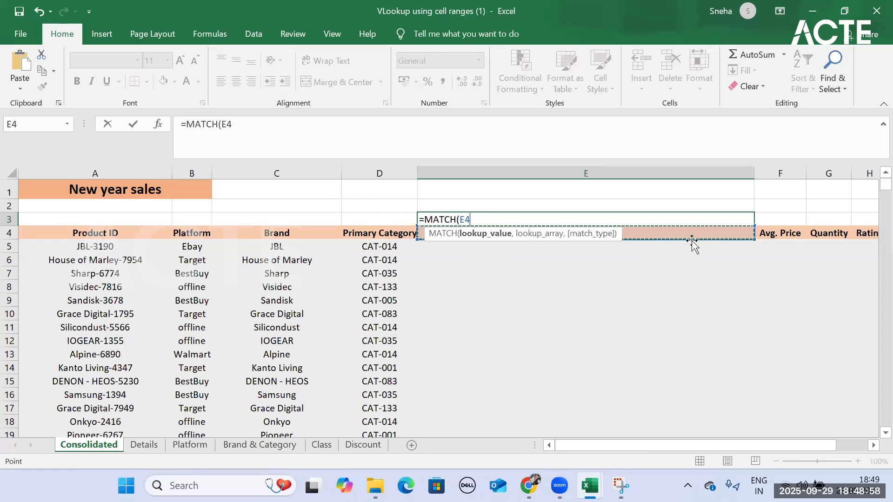
text(,)
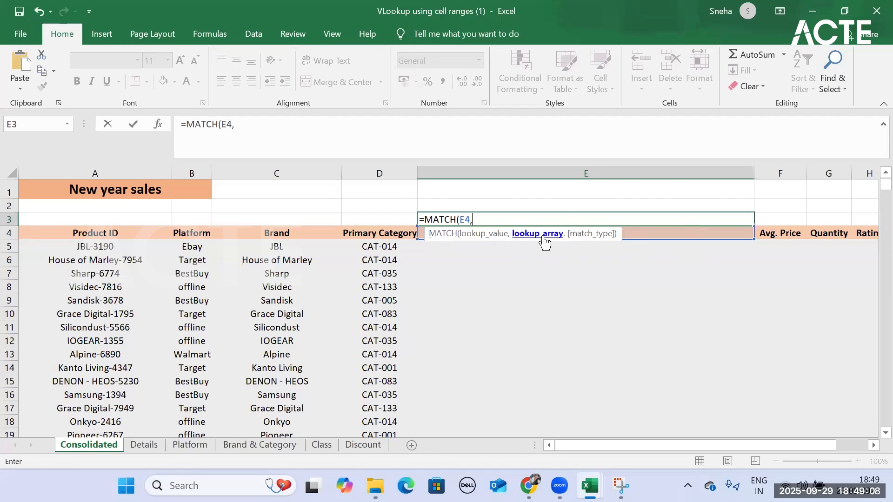
click(133, 447)
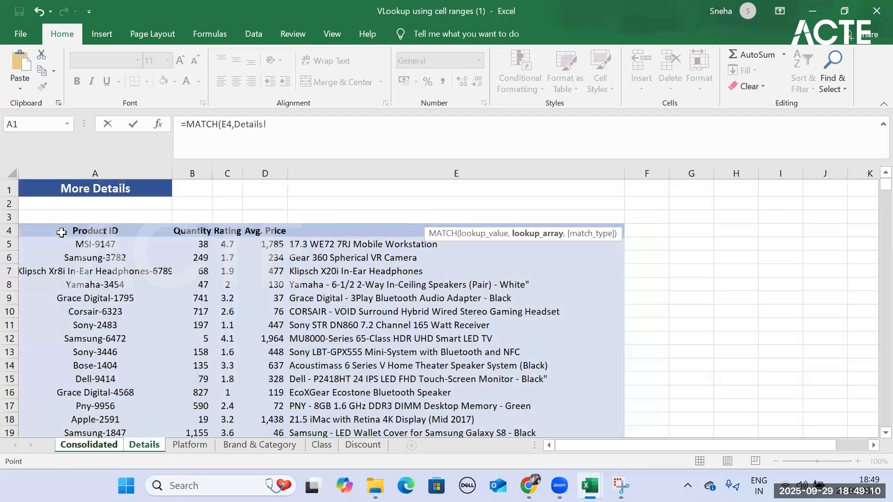
drag(47, 231, 456, 245)
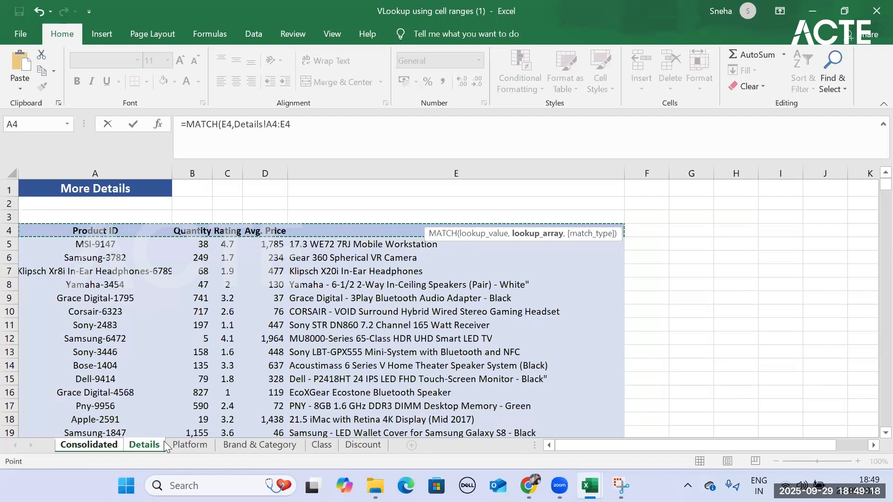
key(ctrl+z)
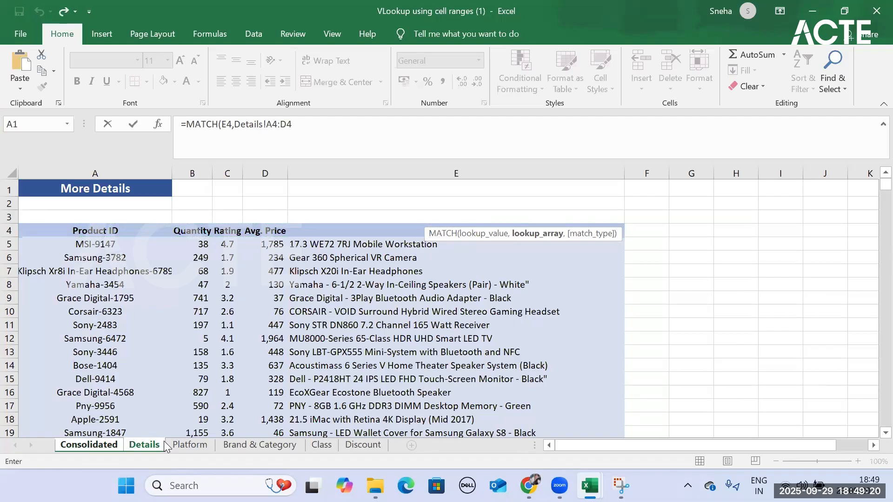
drag(293, 124, 151, 125)
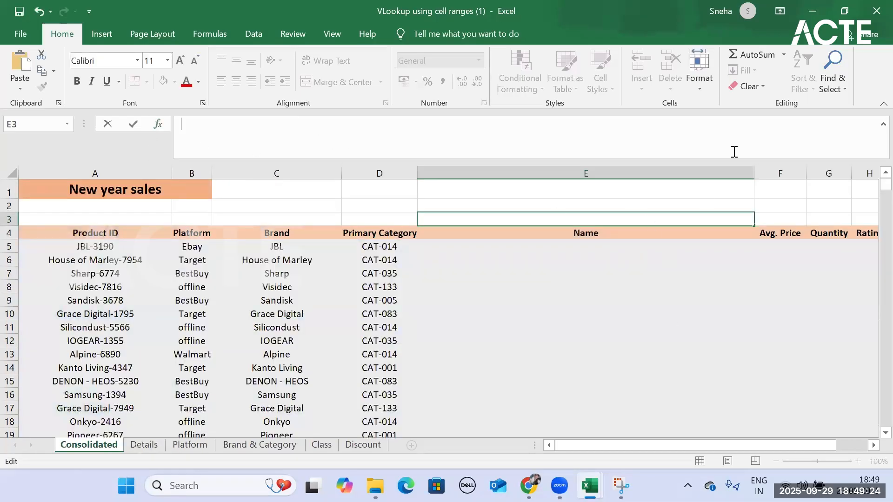
key(Escape)
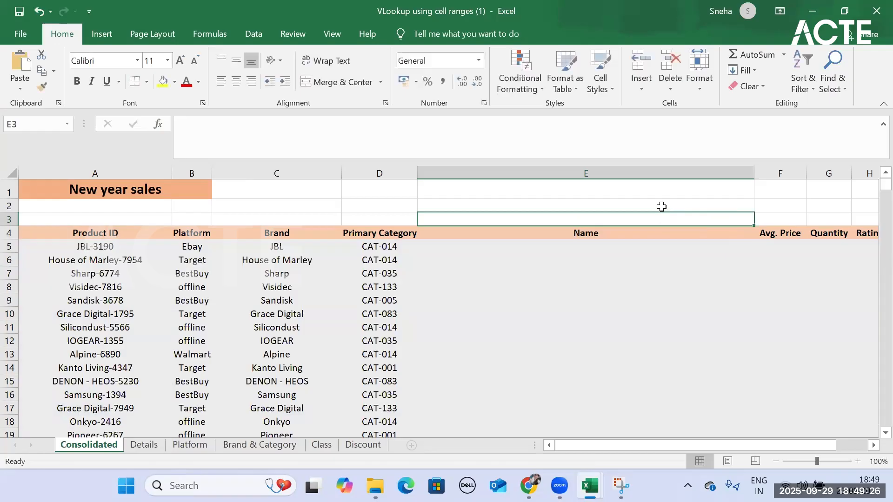
click(661, 207)
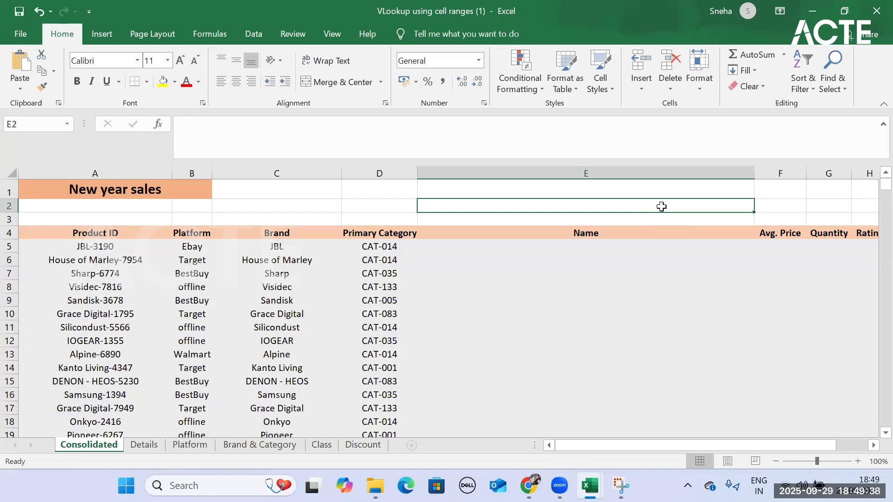
- Examine which position the Name header holds among the headers in row 4 of the Details sheet
click(549, 234)
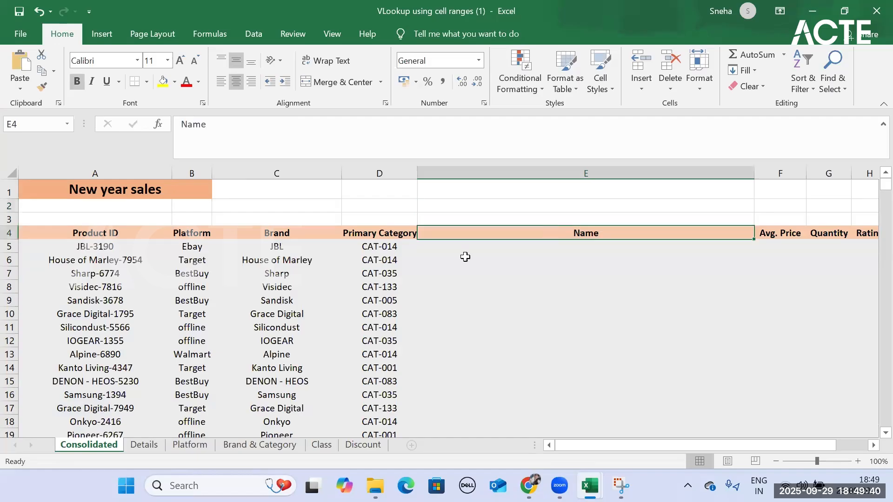
click(154, 445)
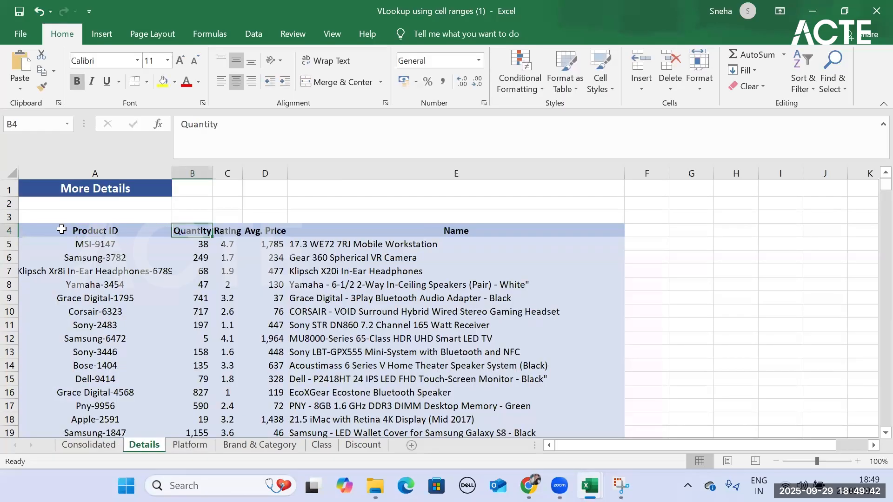
click(61, 229)
click(187, 228)
click(224, 230)
click(272, 233)
key(Right)
- Number the Details columns from 1 to 5 in cells A3:E3, above the Product ID to Name headers
click(72, 215)
text(1)
click(196, 217)
text(2)
click(226, 220)
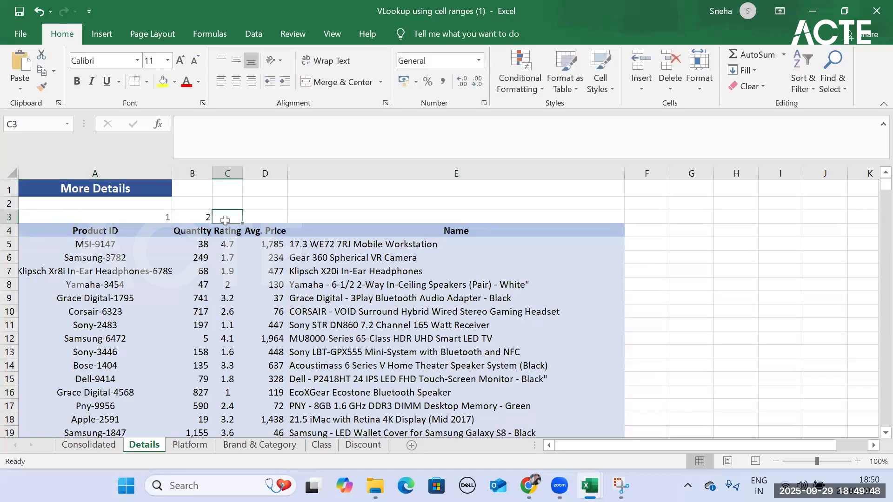
text(4)
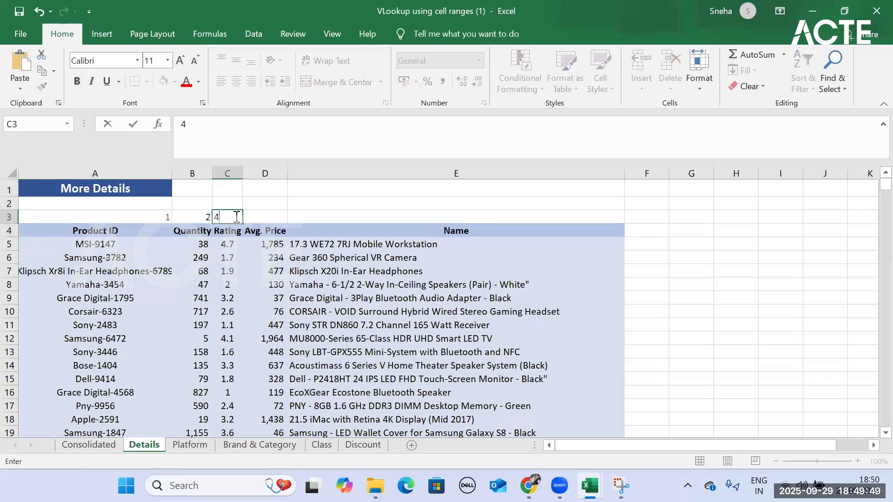
click(283, 221)
text(5)
key(BackSpace)
click(235, 216)
text(3)
key(Tab)
text(4)
key(Tab)
text(6)
key(BackSpace)
text(5)
key(Return)
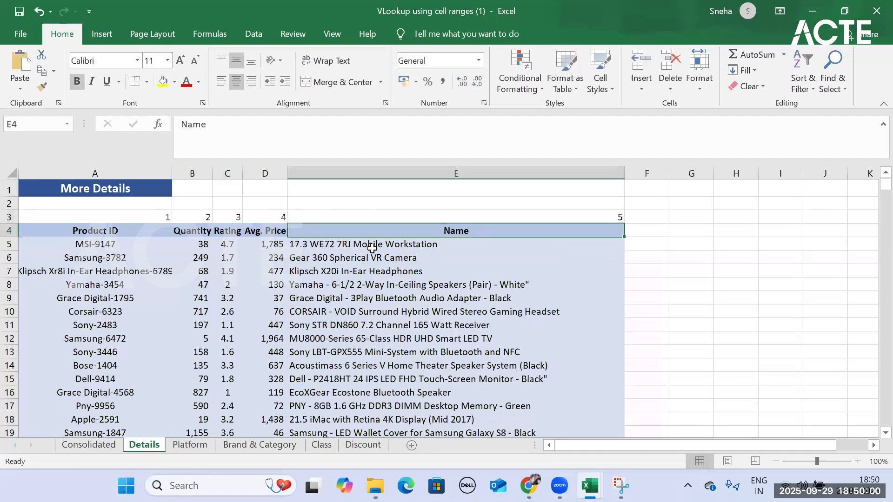
- Start a MATCH formula in E3 of the Consolidated sheet with the Name header in E4 as the lookup value
click(112, 441)
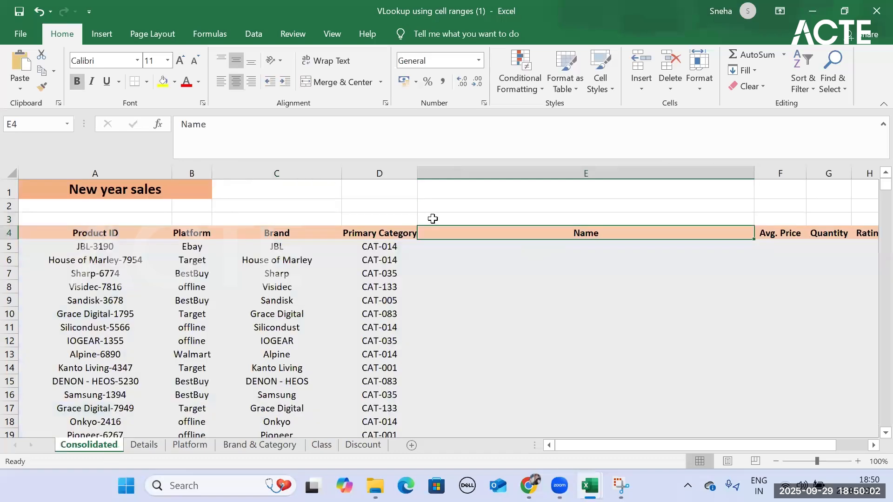
click(480, 217)
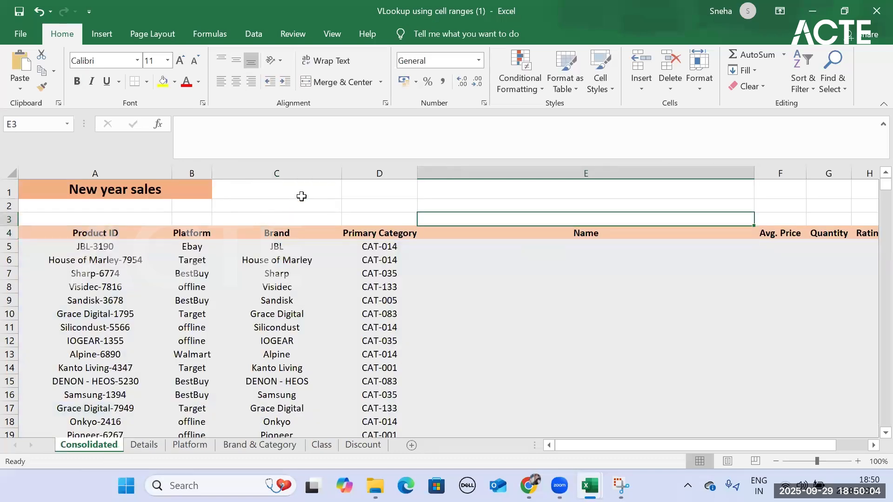
text(=mat)
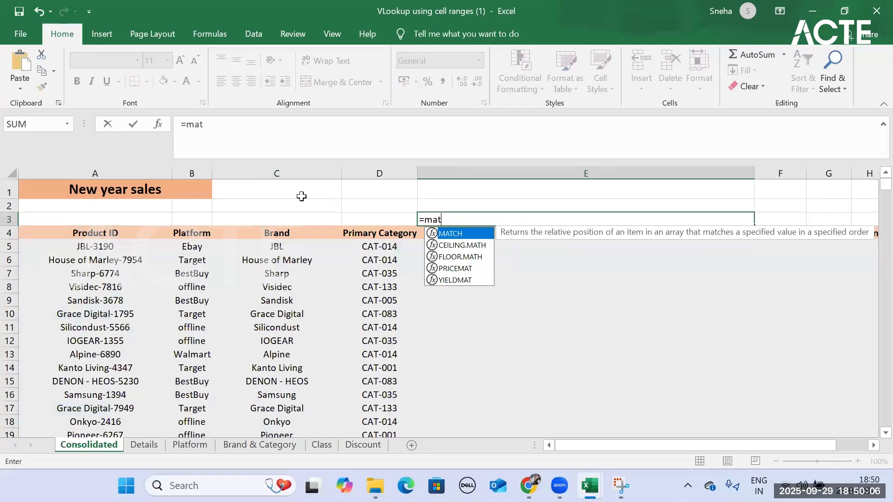
key(Tab)
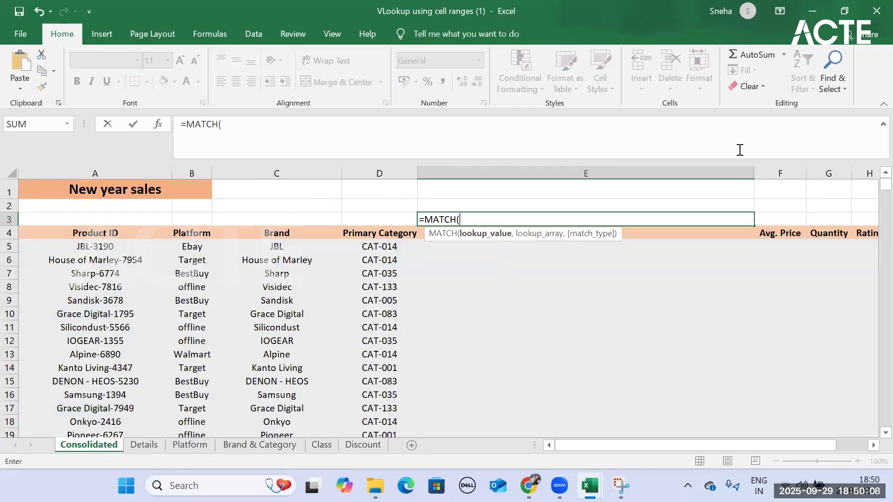
click(667, 235)
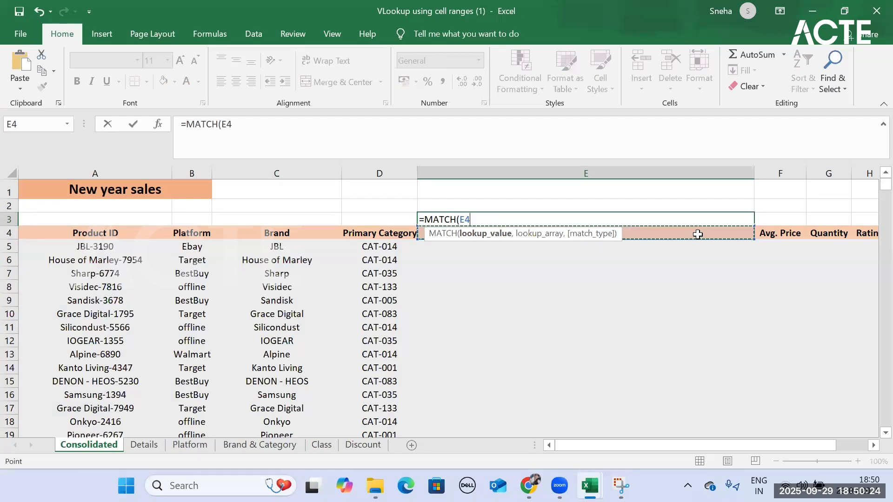
text(,)
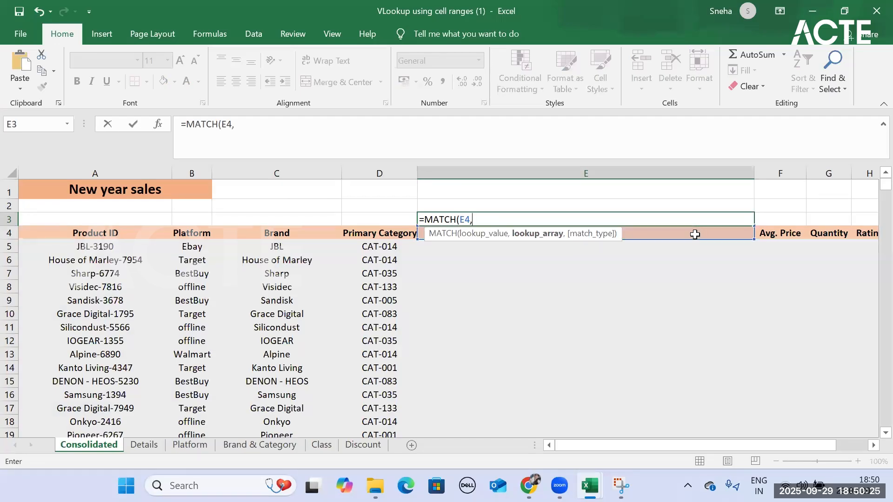
- Set the MATCH lookup array to the Details header row as the absolute range Details!$A$4:$E$4
click(153, 448)
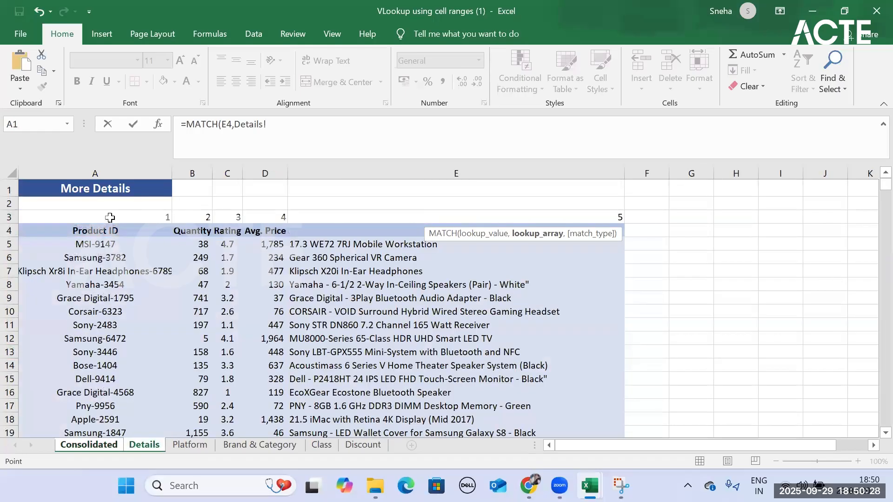
click(34, 234)
drag(128, 230, 391, 231)
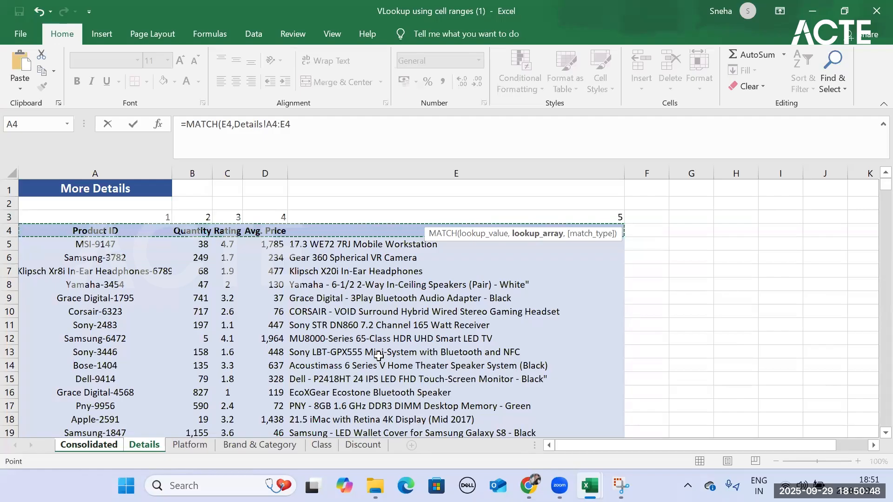
key(F4)
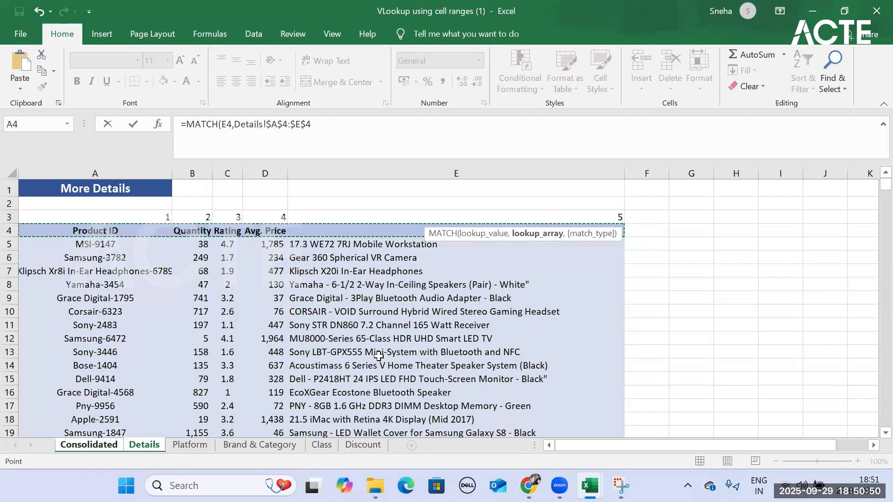
text(,)
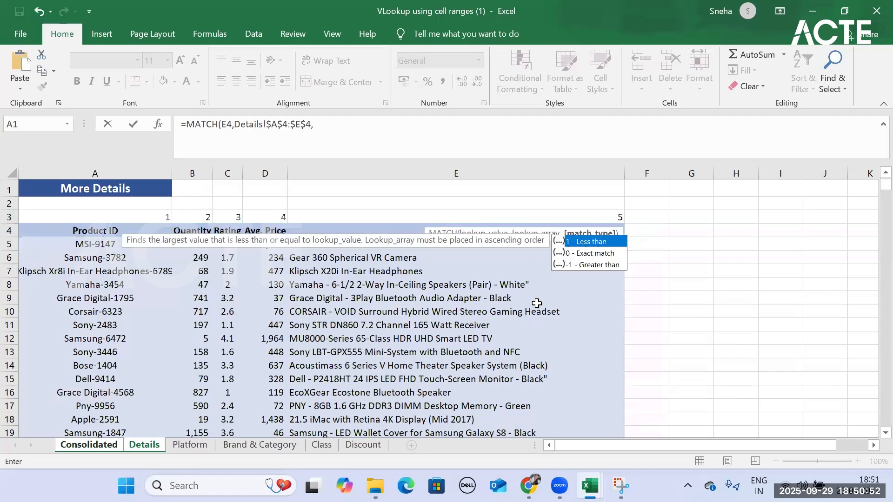
- Set the match type to 0 for an exact match and enter the MATCH formula in E3
click(589, 254)
double_click(589, 254)
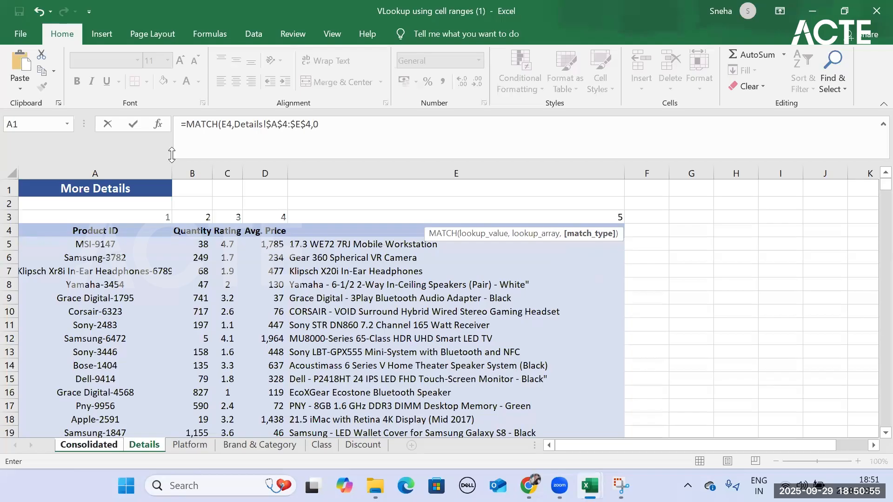
click(337, 128)
key(Return)
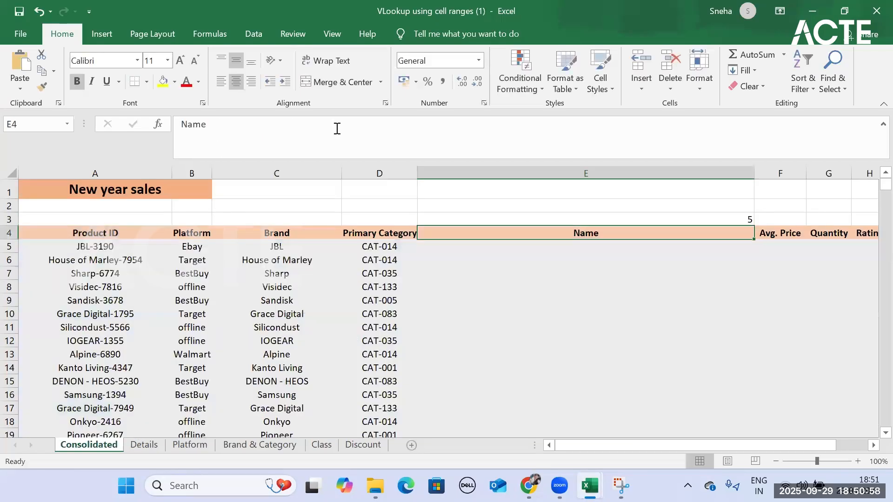
- Copy the MATCH formula from E3 across to H3, above the Avg. Price, Quantity and Rating headers
click(648, 215)
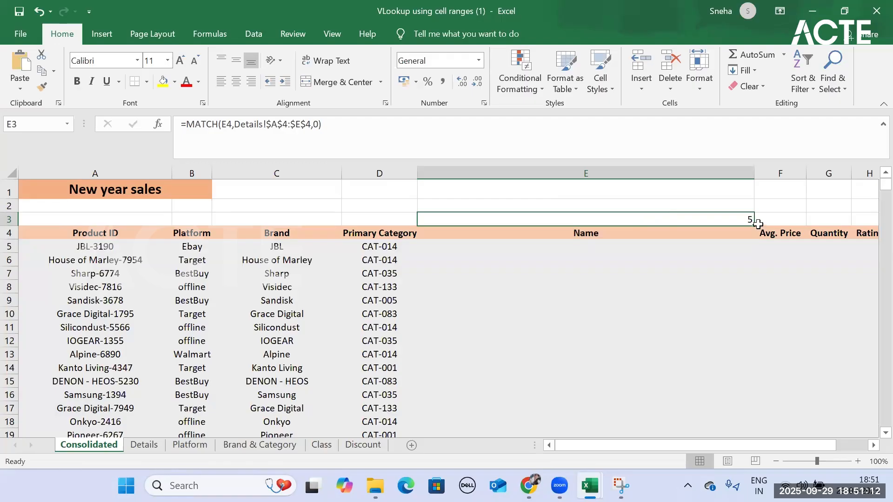
drag(754, 225, 877, 227)
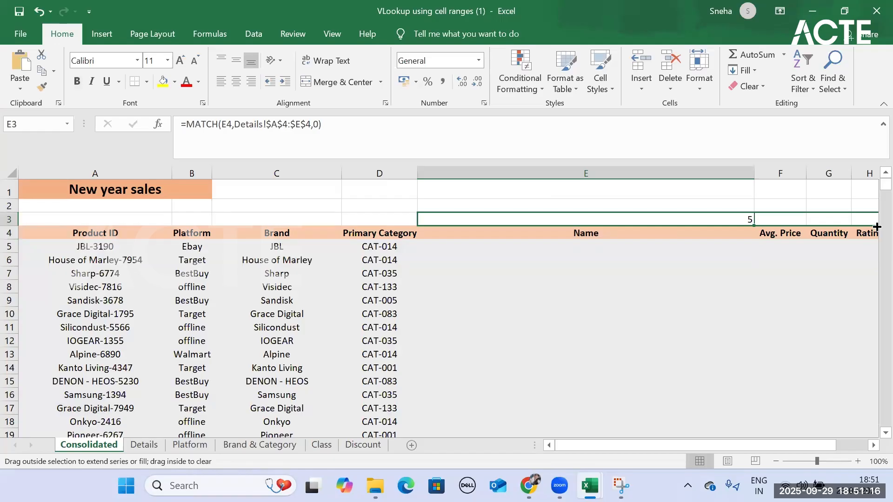
drag(877, 227, 875, 222)
drag(775, 445, 805, 442)
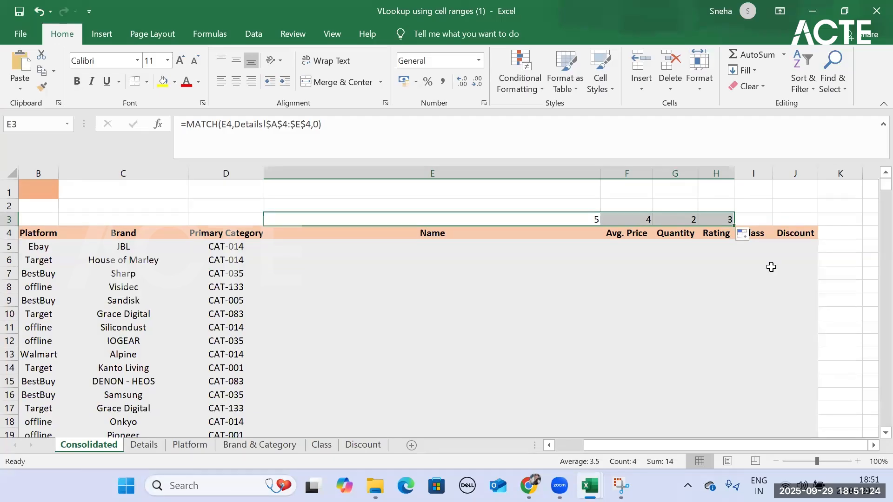
click(452, 253)
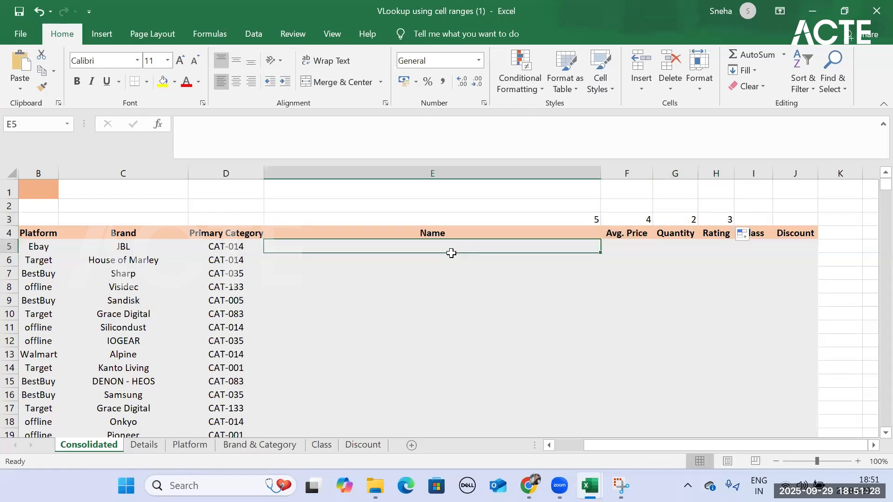
text(=vlo)
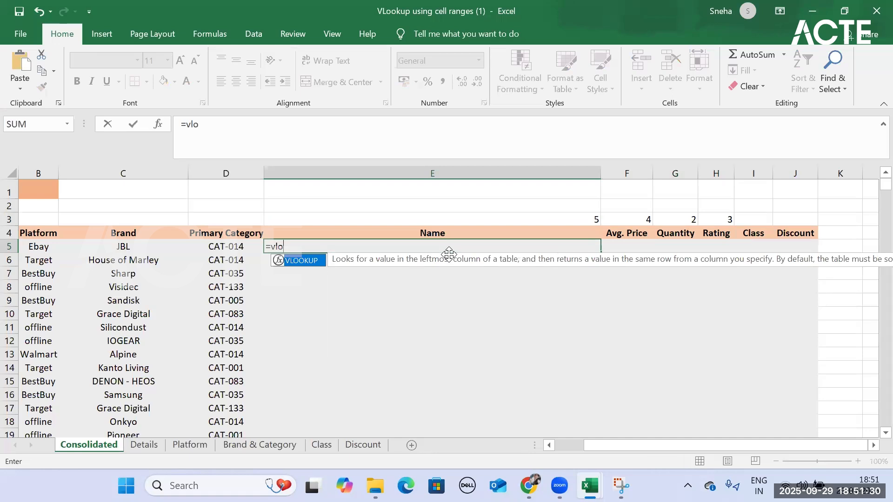
key(Tab)
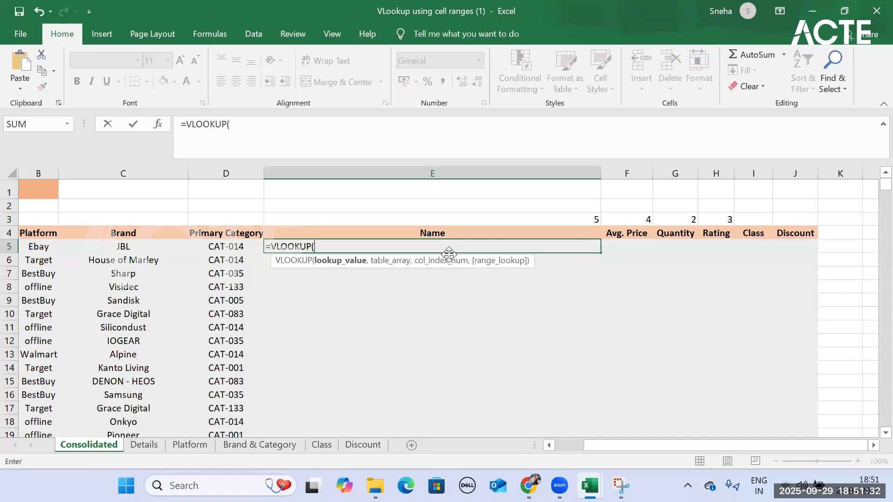
key(BackSpace)
key(BackSpace)
key(BackSpace)
key(BackSpace)
key(BackSpace)
key(BackSpace)
key(BackSpace)
key(BackSpace)
key(BackSpace)
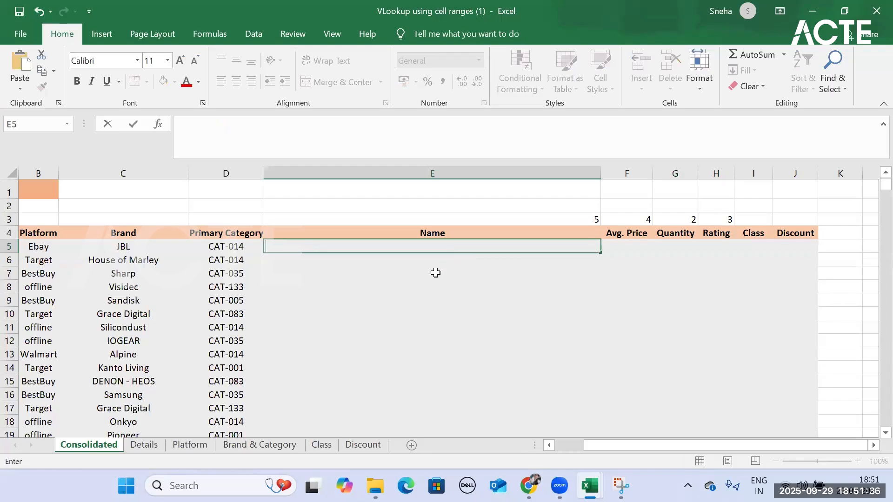
key(Return)
click(354, 247)
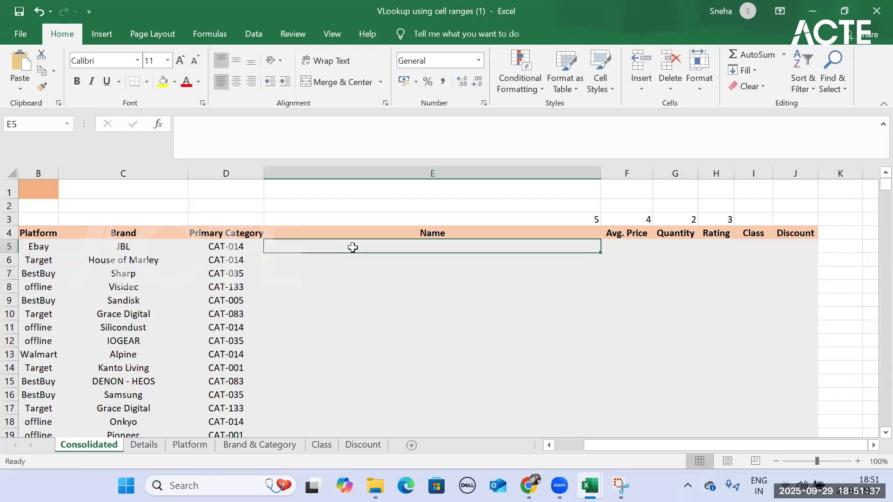
- Compare the MATCH result above Avg. Price on the Consolidated sheet with that header's column number on the Details sheet
click(593, 221)
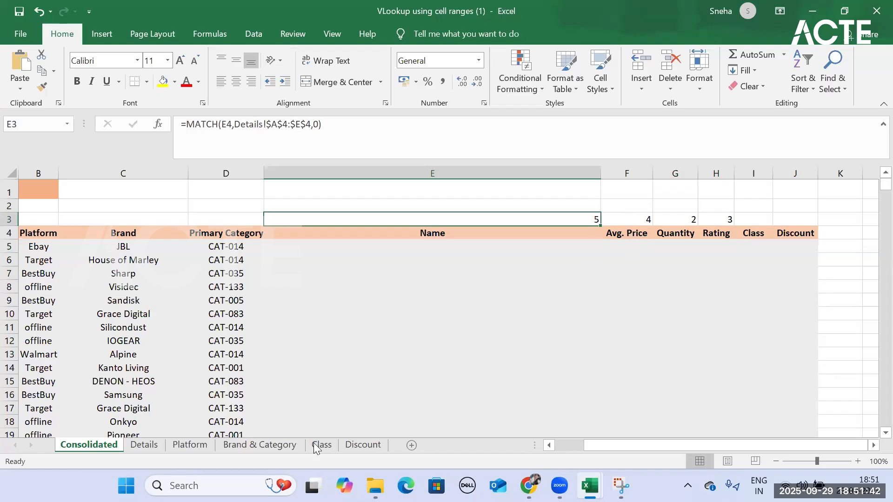
click(634, 233)
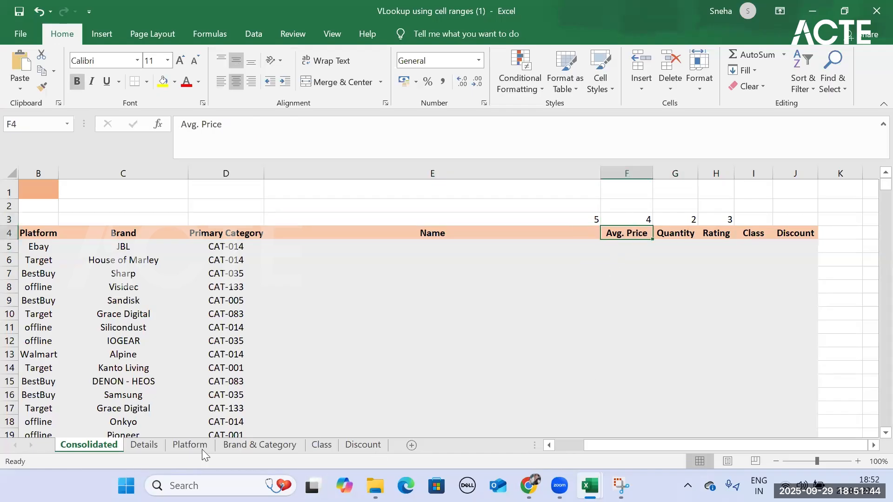
click(144, 446)
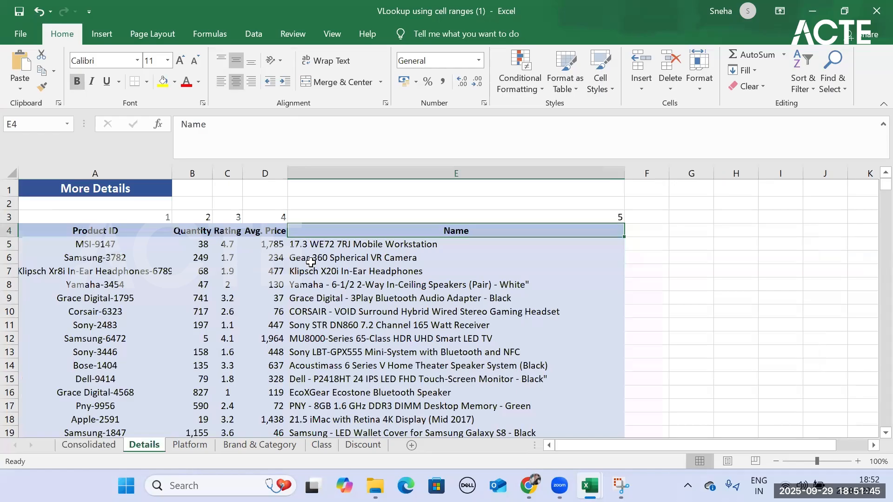
click(270, 221)
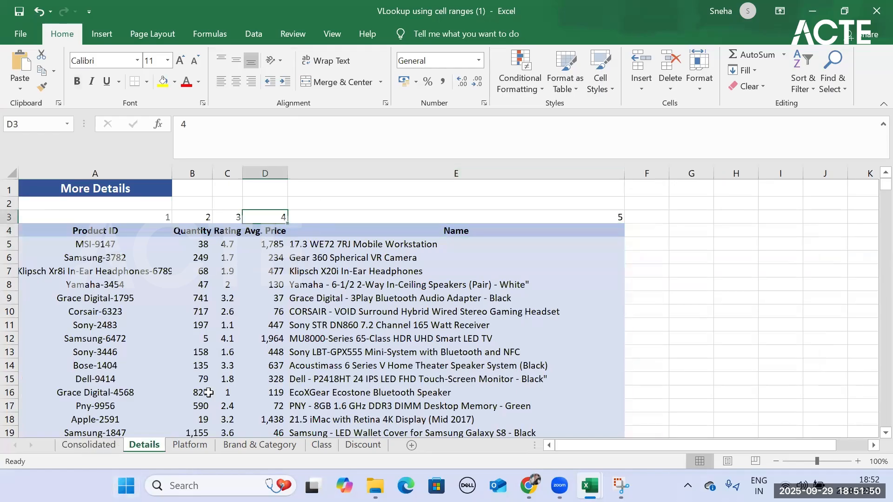
click(82, 444)
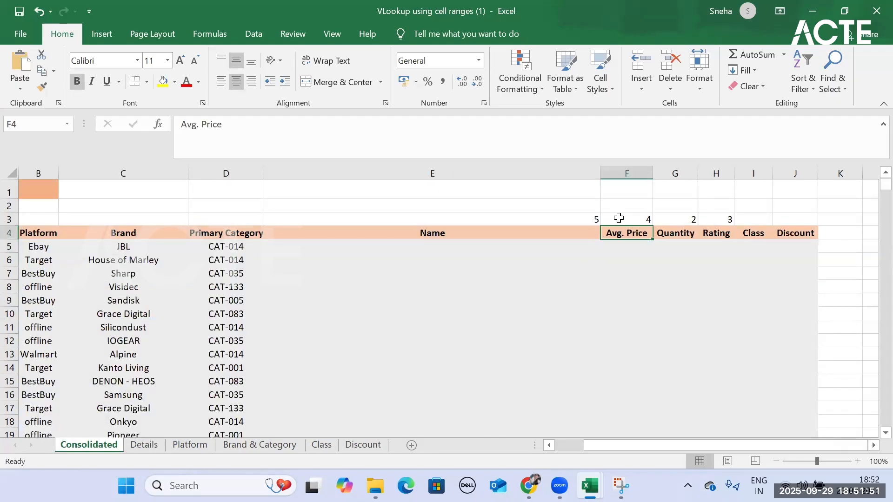
click(642, 219)
click(153, 445)
click(200, 217)
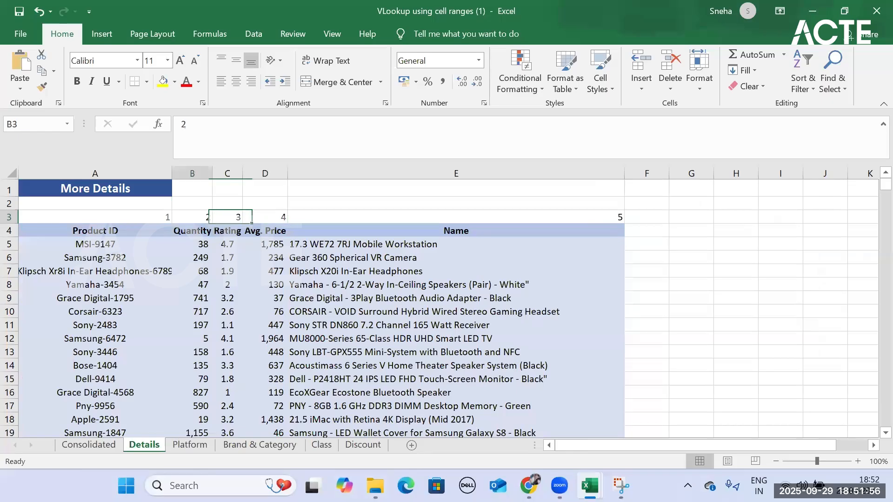
click(100, 444)
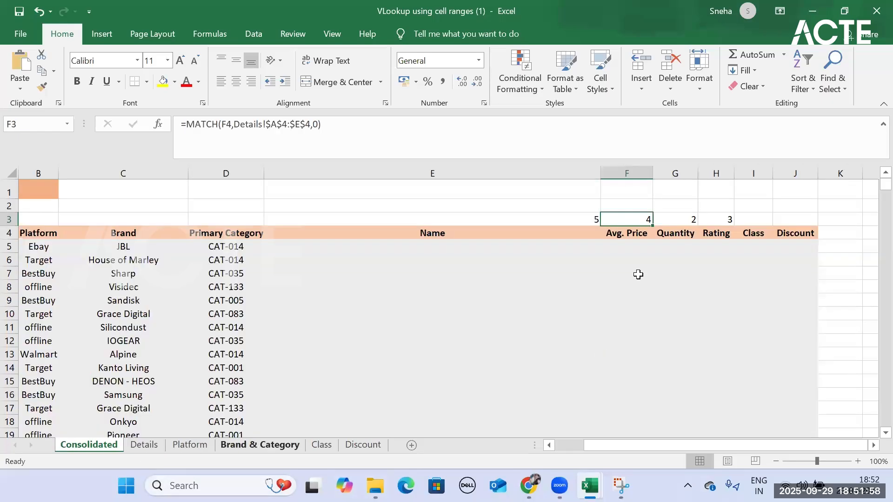
- Check the MATCH results above Quantity, Rating and Name against the column numbers in row 3 of the Details sheet
click(684, 218)
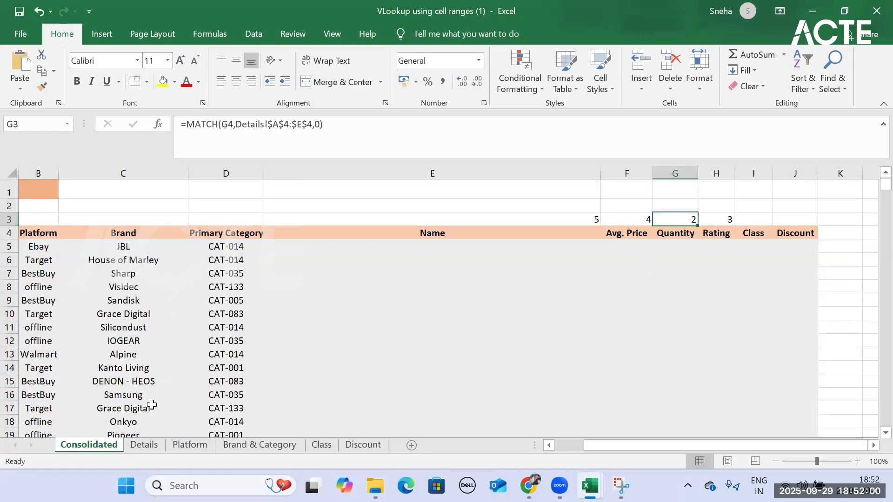
click(144, 445)
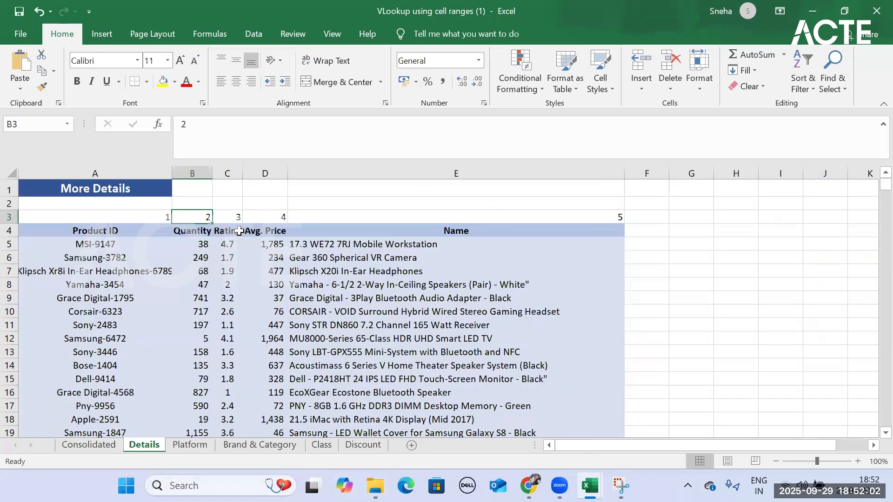
key(ctrl+Page_Up)
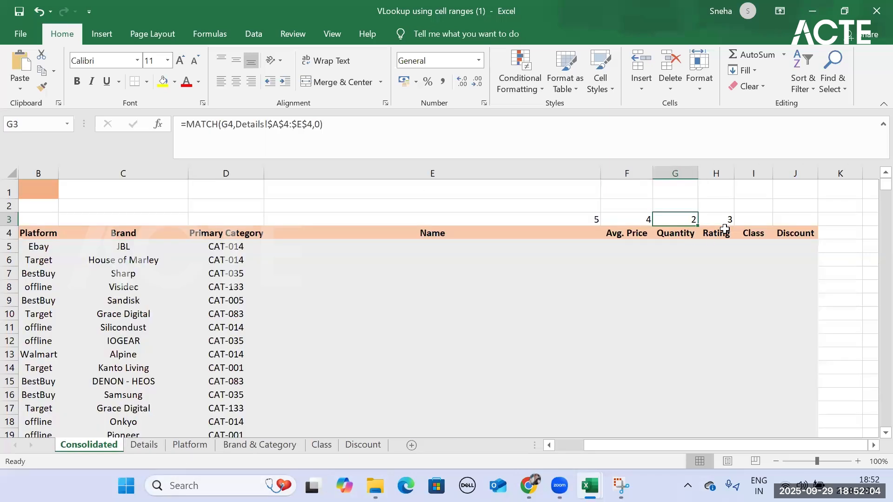
click(726, 235)
click(726, 220)
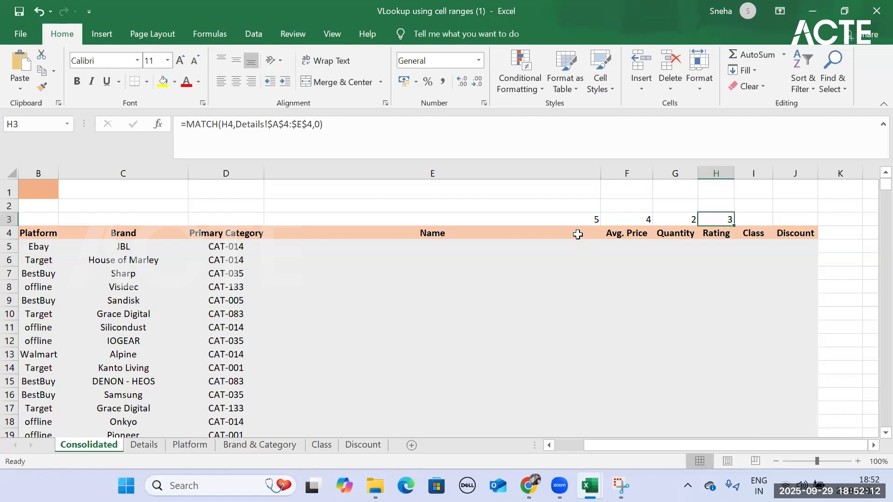
click(575, 221)
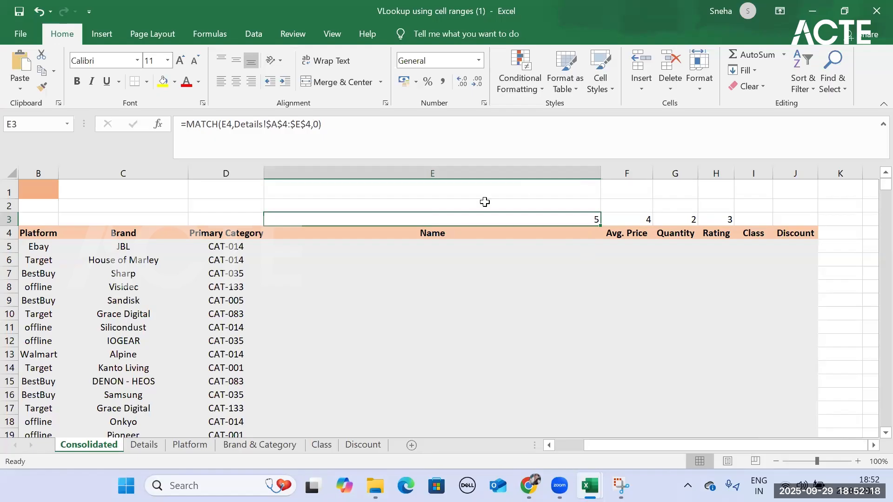
click(145, 445)
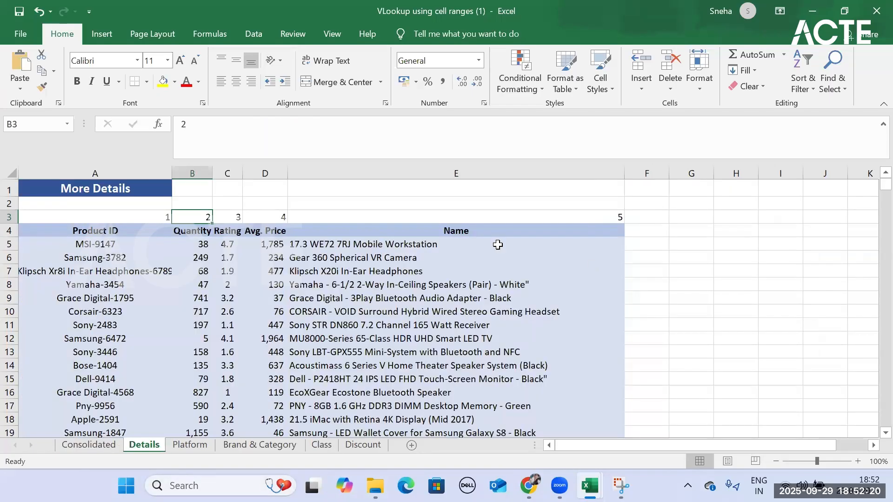
click(85, 444)
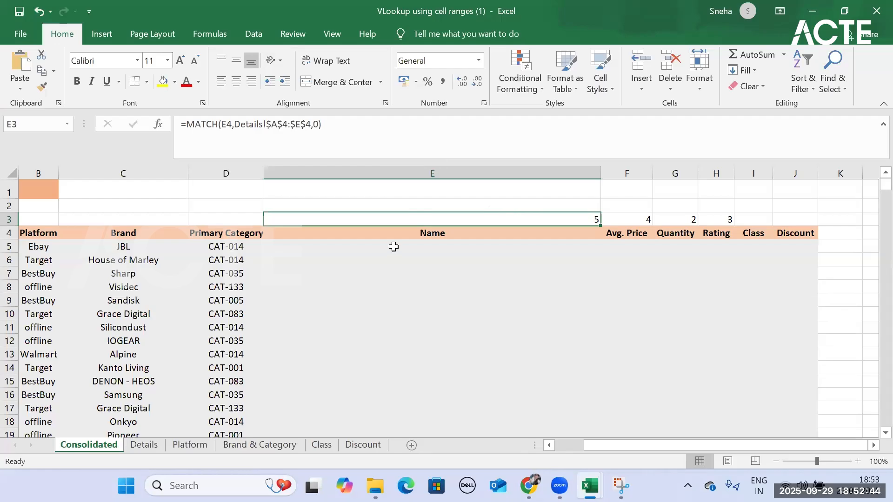
- Start a VLOOKUP formula in E5 of the Consolidated sheet with the column-locked Product ID cell $A5 as the lookup value
click(395, 247)
text(=v)
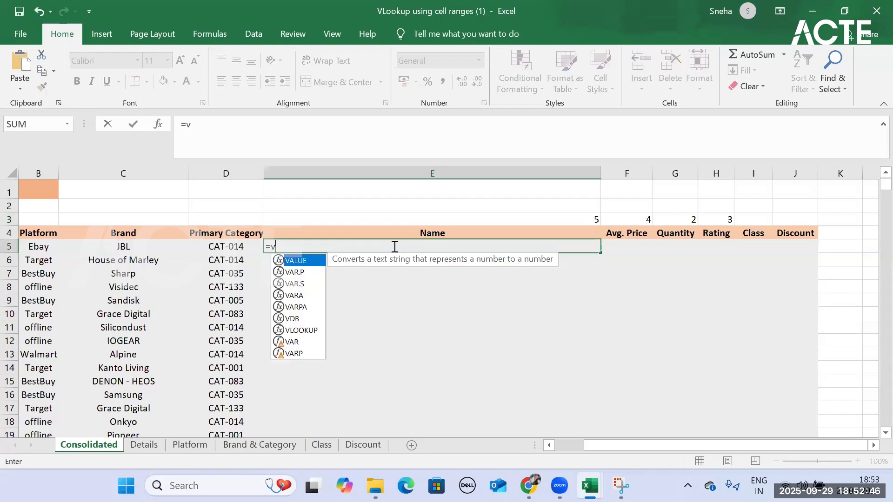
text(lo)
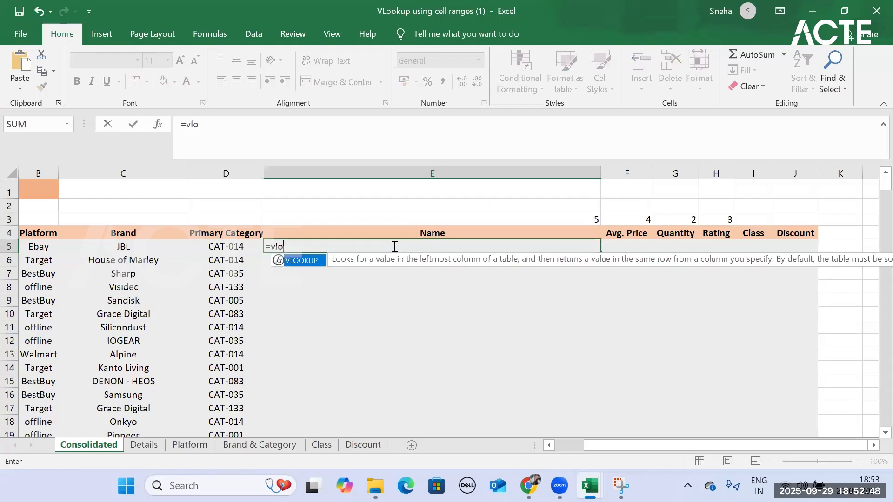
key(Tab)
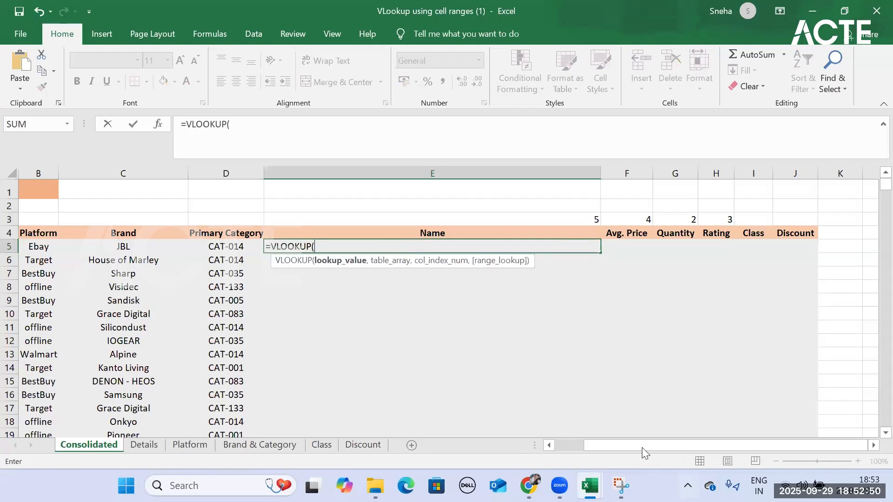
drag(650, 444, 573, 444)
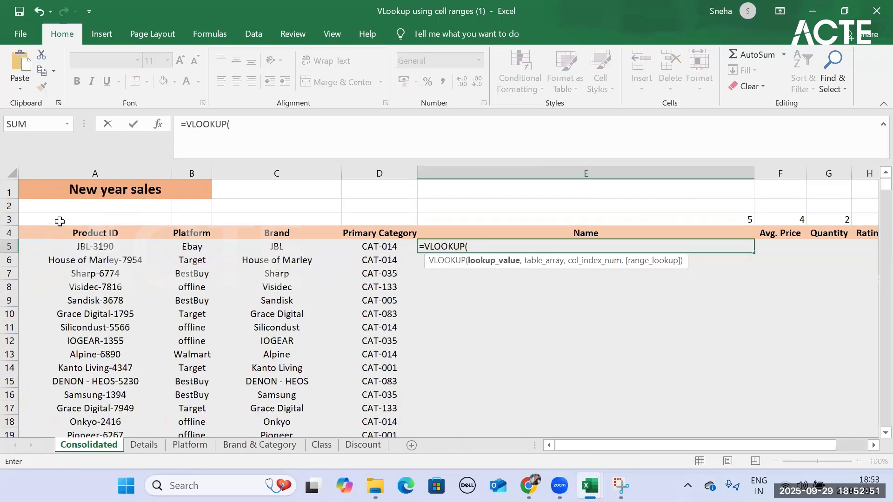
click(98, 249)
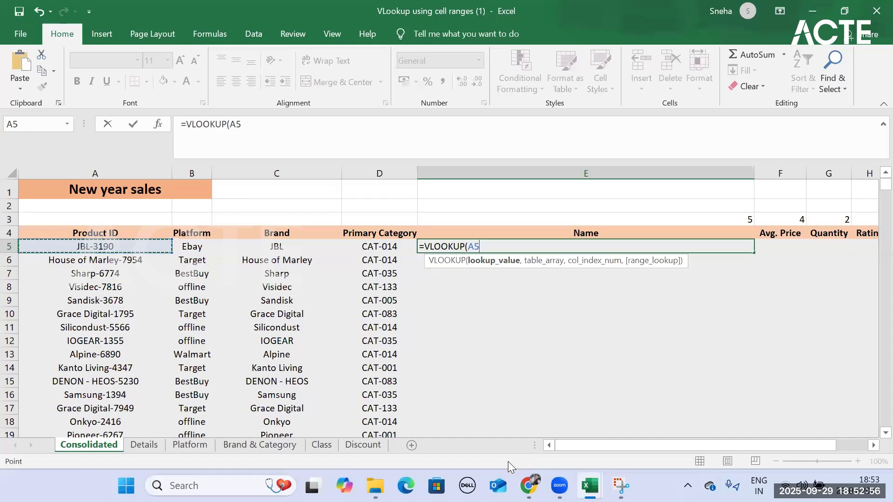
key(F4)
key(F4)
key(F4)
text(,)
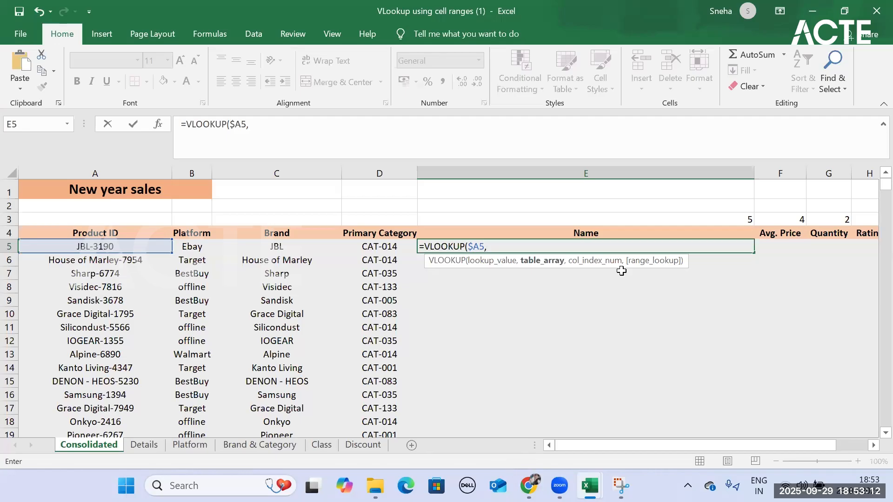
- Set the VLOOKUP table array to the whole Details table as the absolute range Details!$A$4:$E$445
click(145, 445)
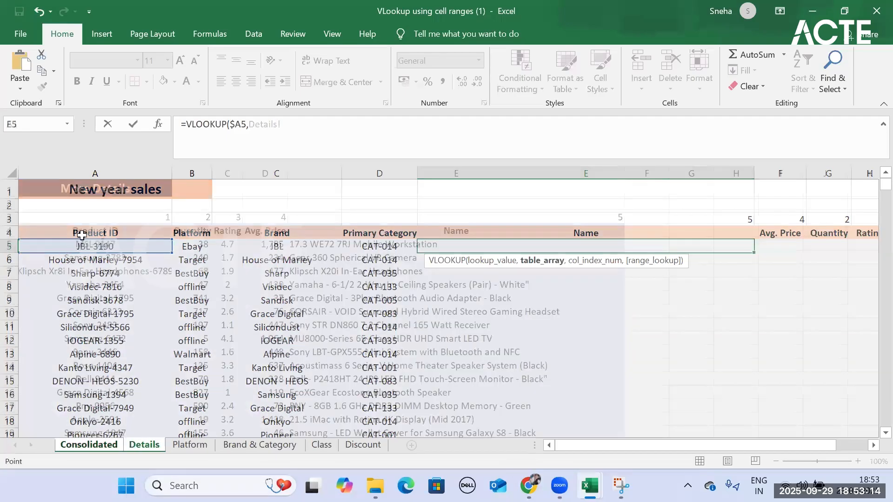
drag(89, 231, 510, 310)
key(ctrl+shift+Down)
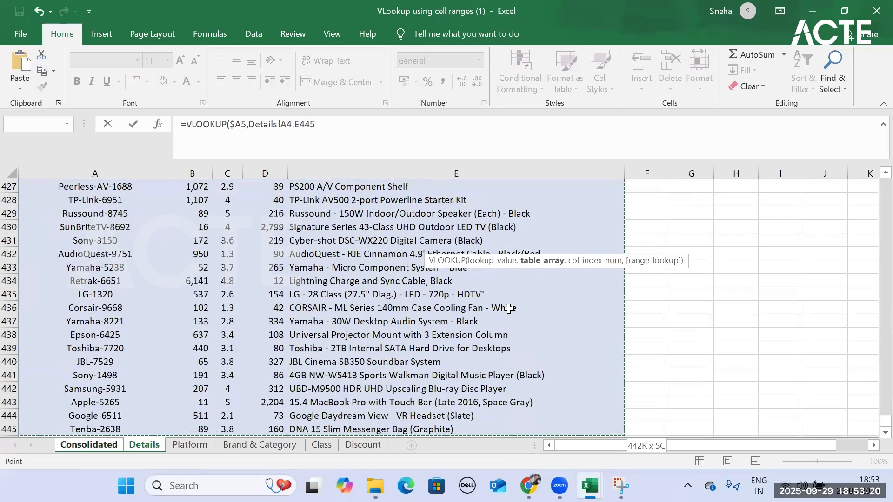
key(F4)
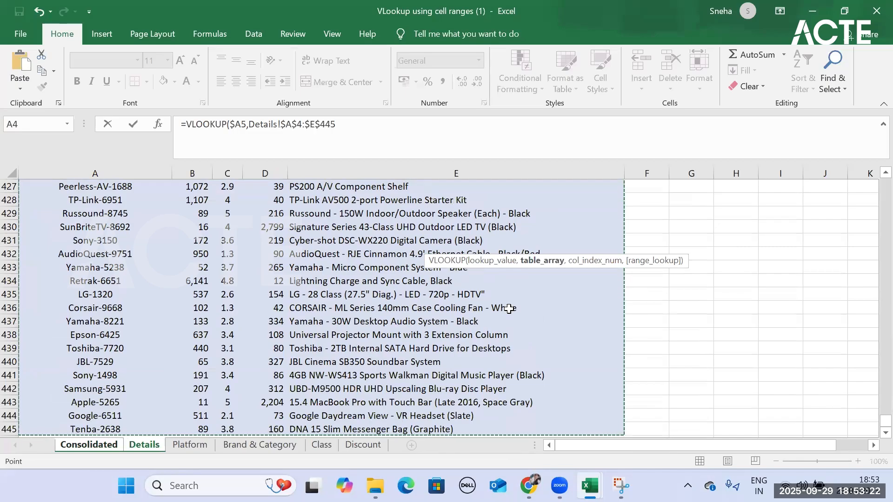
- Nest a MATCH function as the VLOOKUP column index, with the Name header cell Consolidated!E4 as its lookup value
click(346, 122)
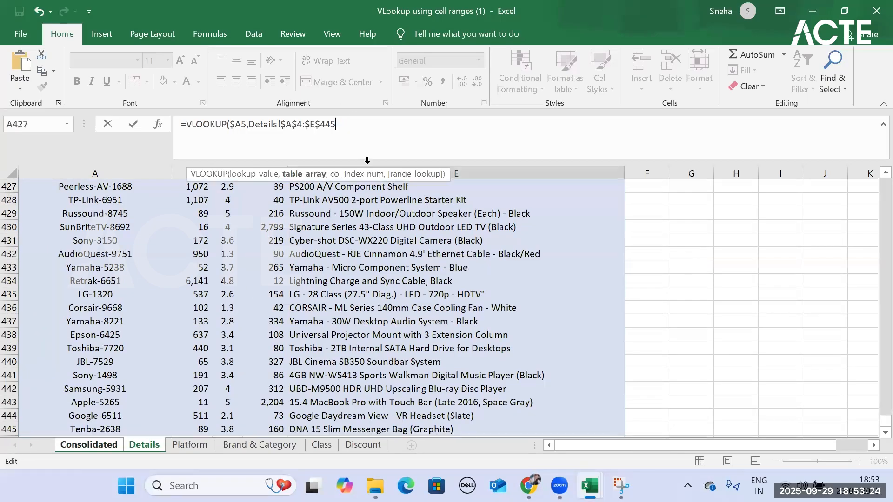
text(,ma)
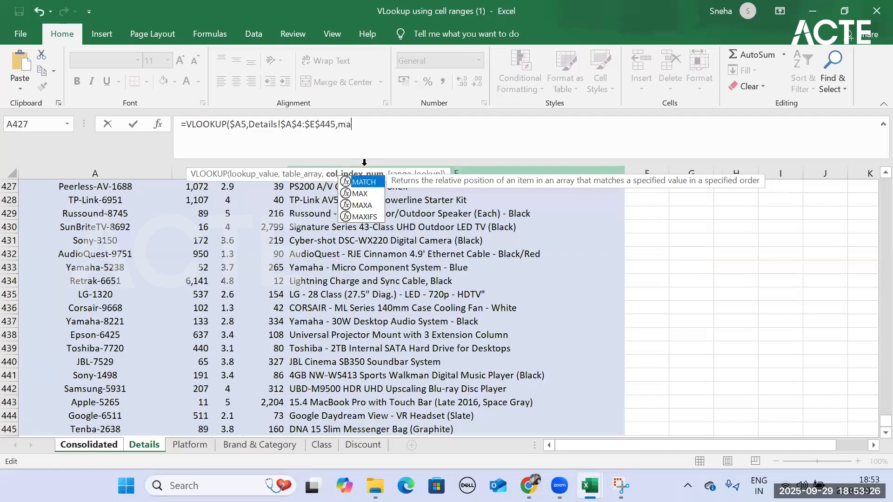
key(Tab)
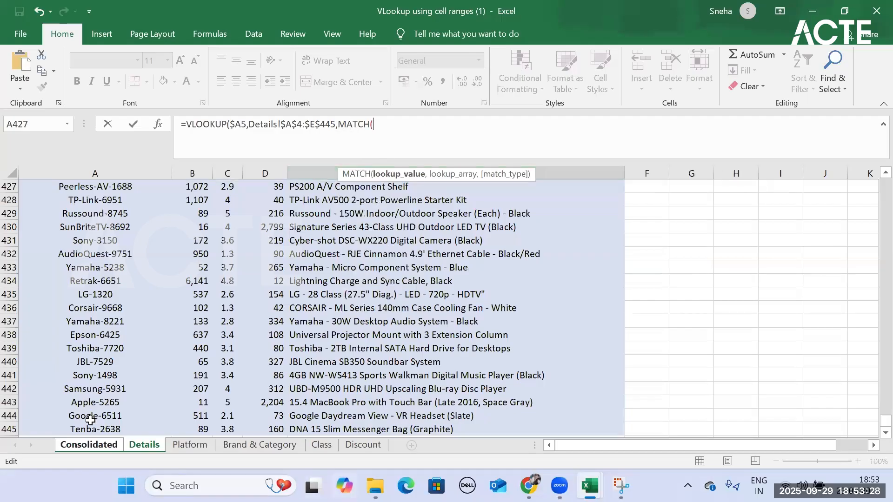
click(89, 446)
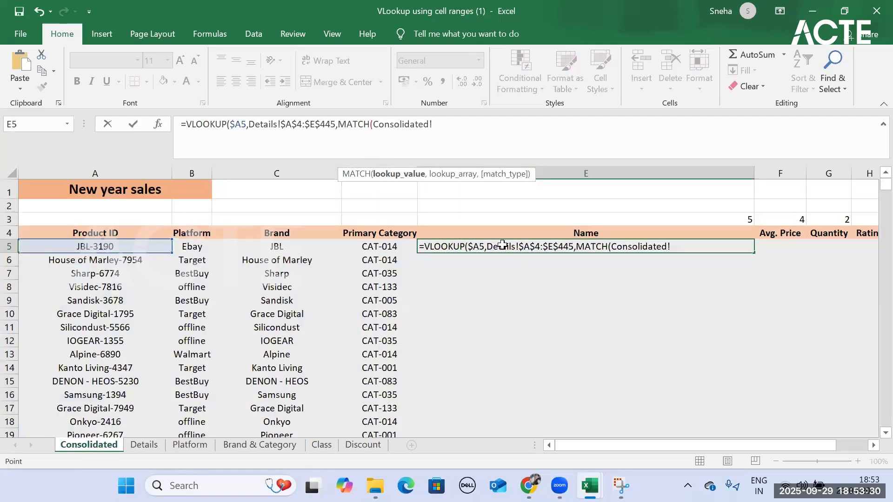
click(554, 232)
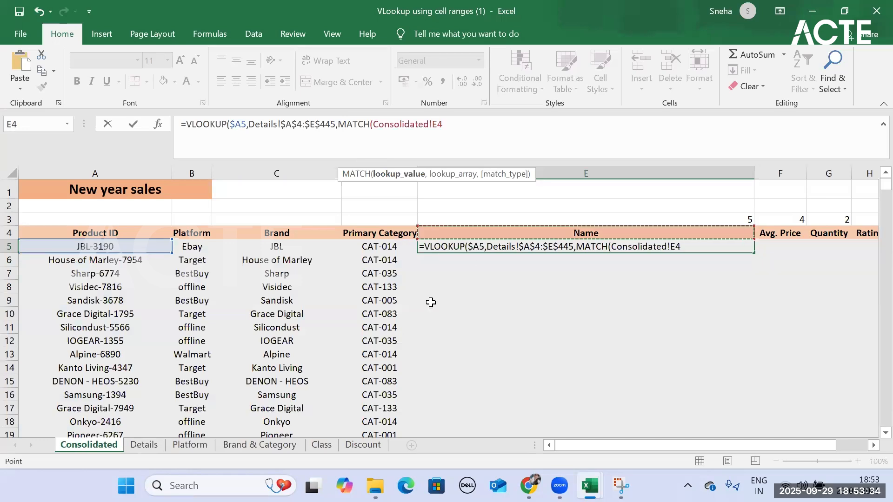
text(,)
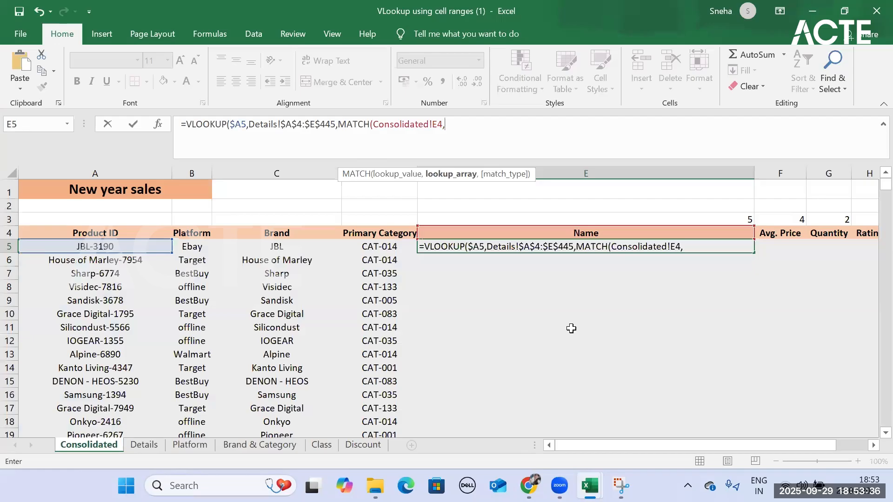
- Set the MATCH lookup array to the header row of the Details sheet as the absolute range Details!$A$4:$E$4
click(132, 444)
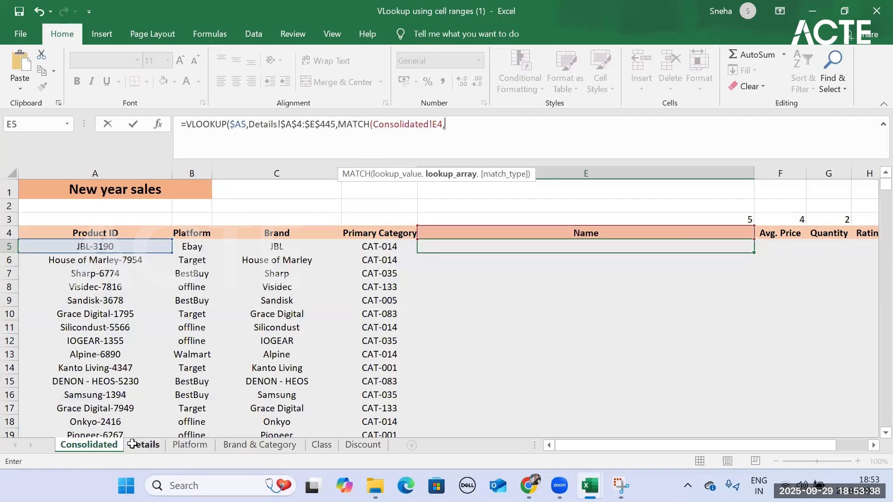
scroll(130, 256, up, 15)
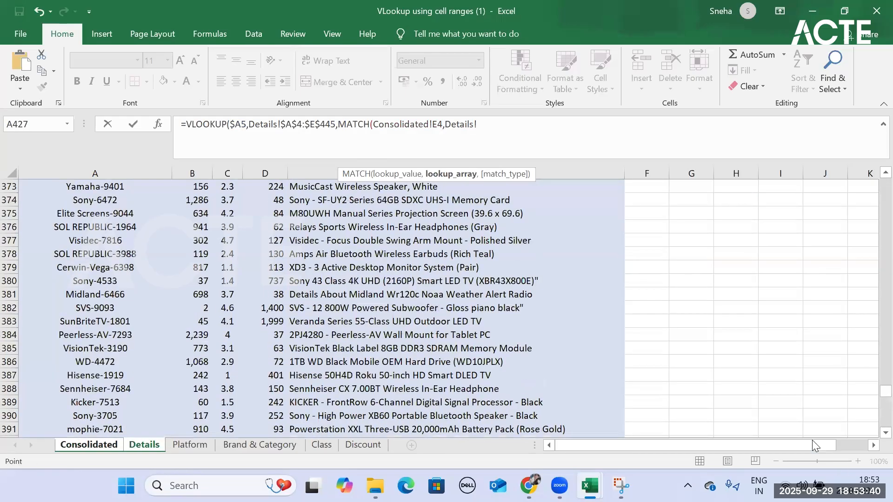
scroll(813, 441, up, 4)
drag(885, 385, 870, 173)
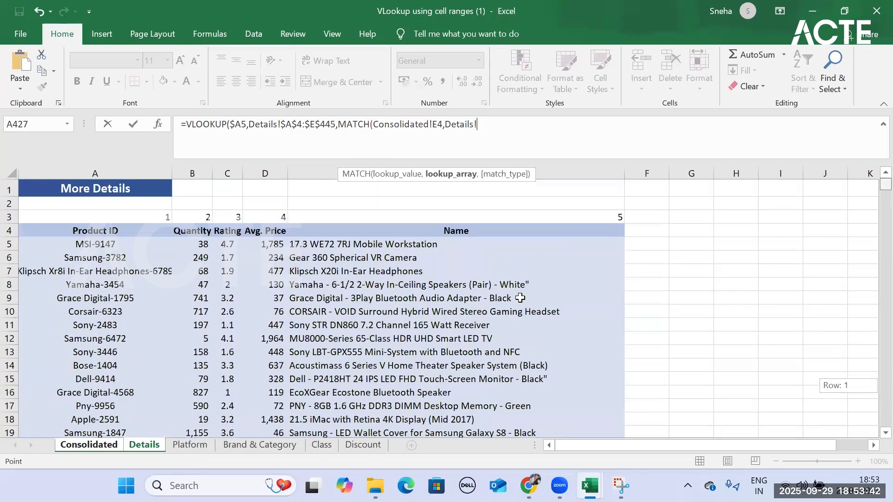
drag(110, 228, 350, 229)
key(F4)
text(,)
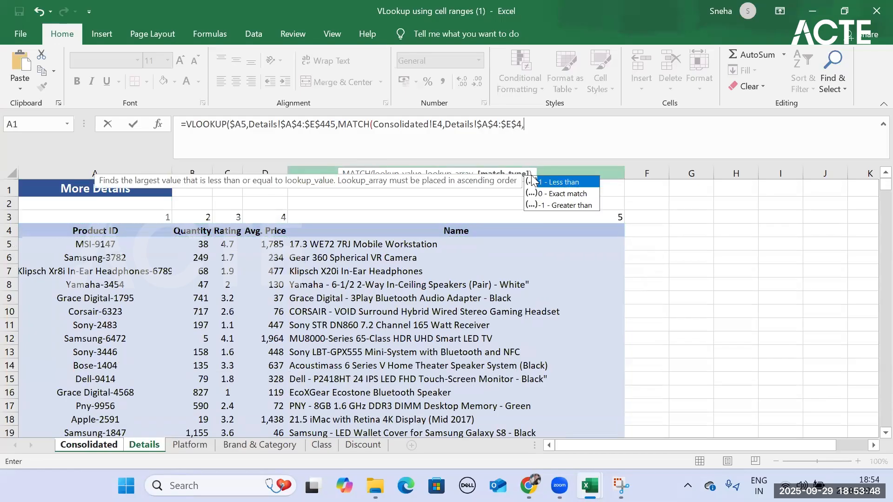
- Complete the E5 formula with match type 0 for MATCH and FALSE as the VLOOKUP range lookup, and enter it
key(Down)
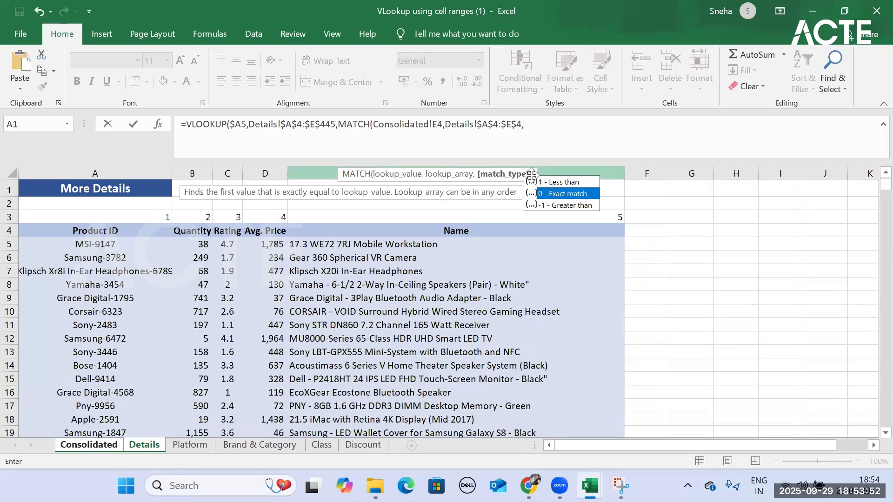
key(Tab)
text(),)
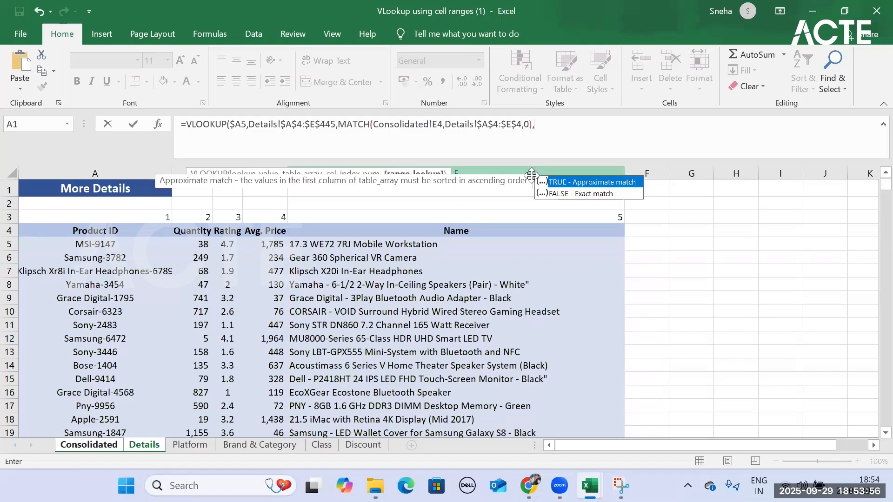
key(Down)
key(Tab)
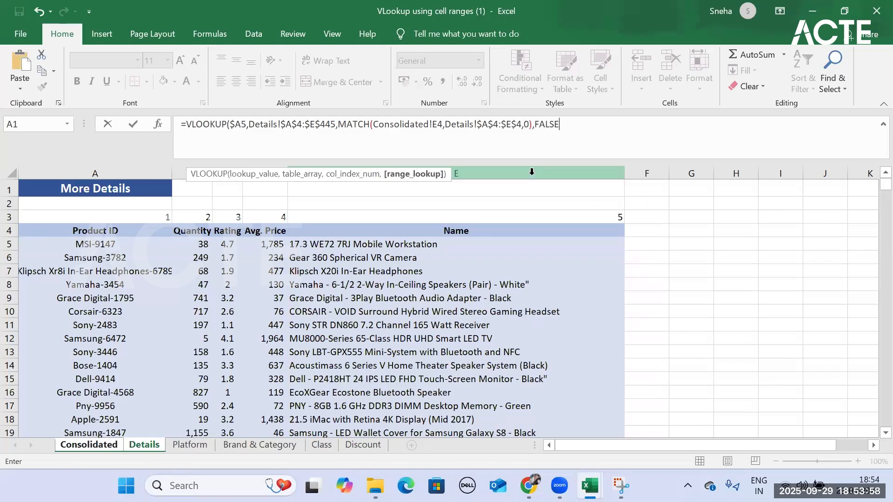
key(Return)
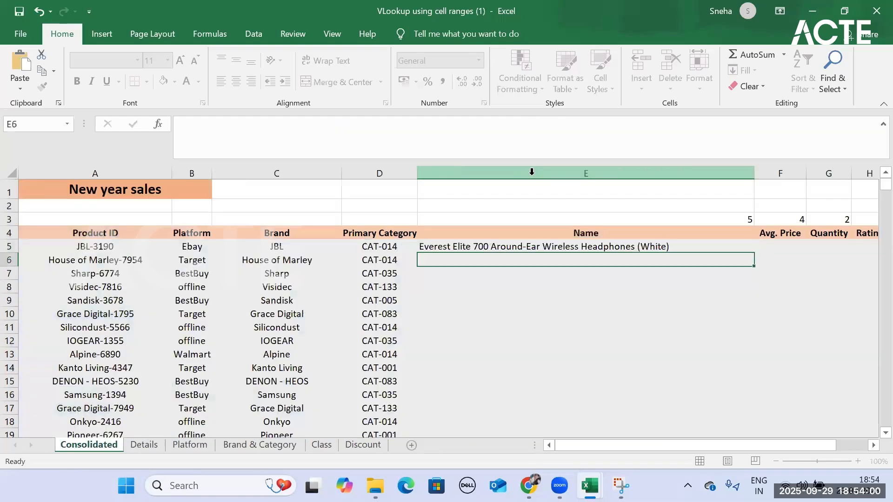
- Compare E5's nested MATCH with the formula in E3, and lock the row of its header reference in E5 as E$4
click(642, 247)
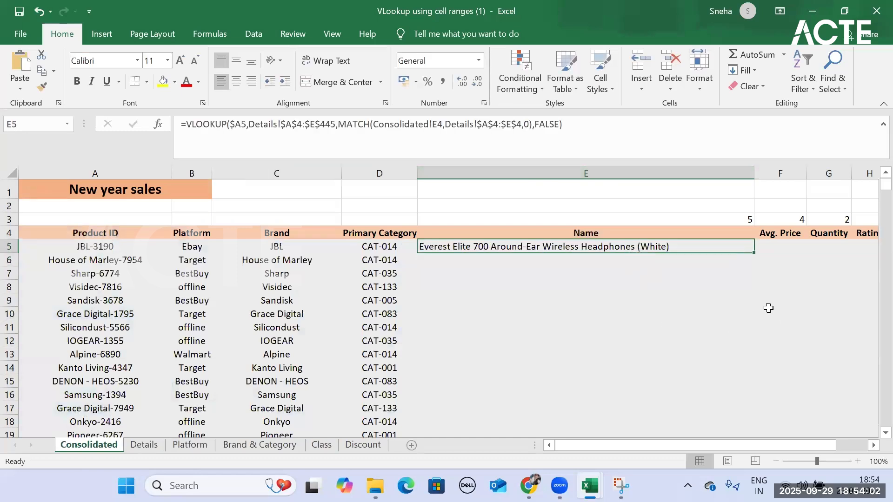
click(742, 222)
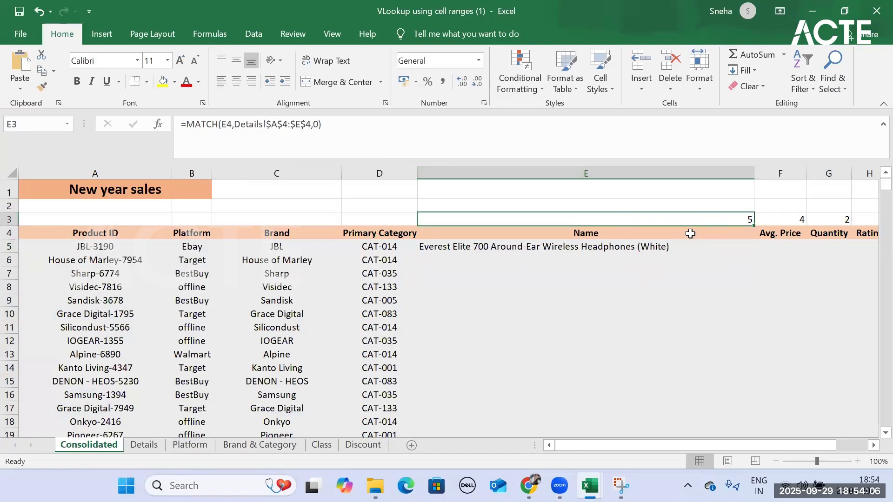
click(673, 248)
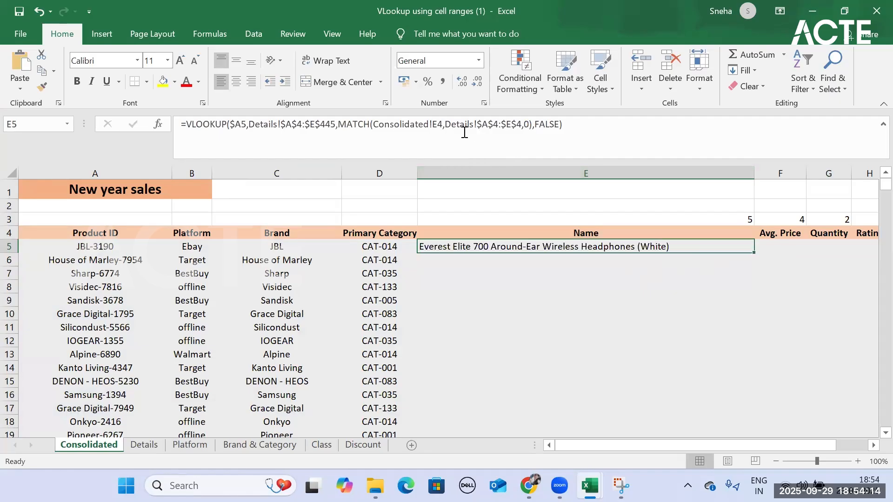
click(438, 124)
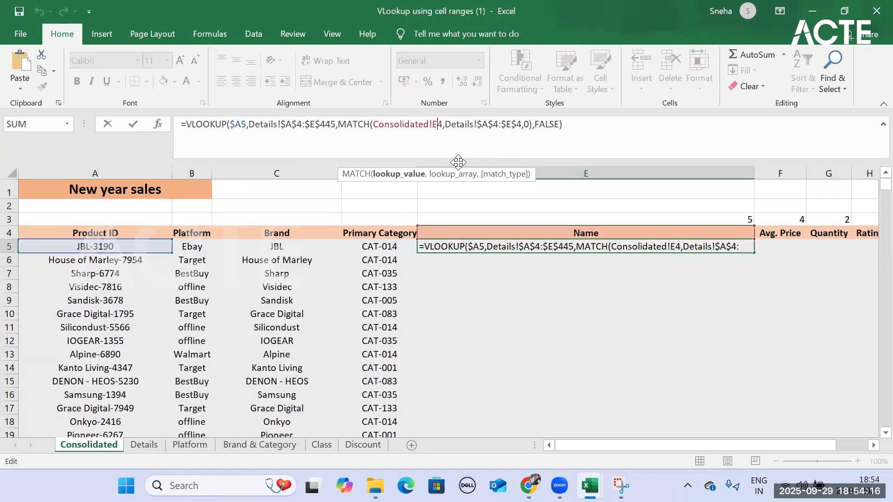
key(F4)
key(F4)
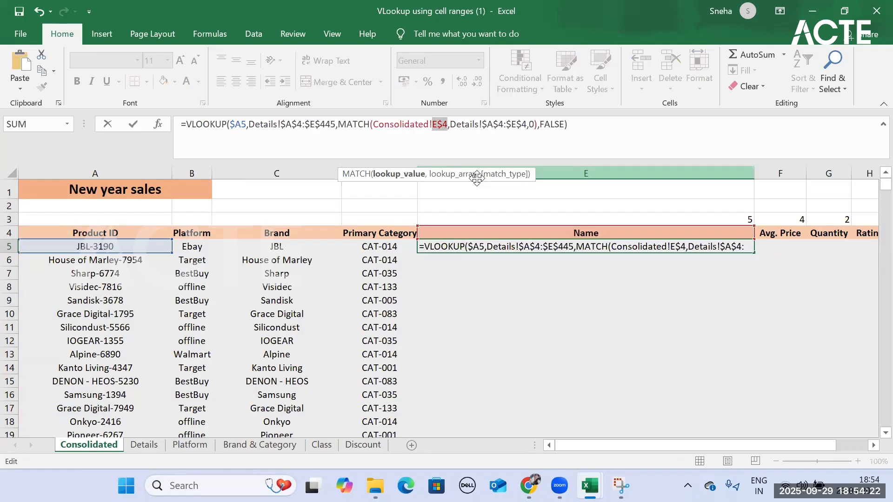
key(Return)
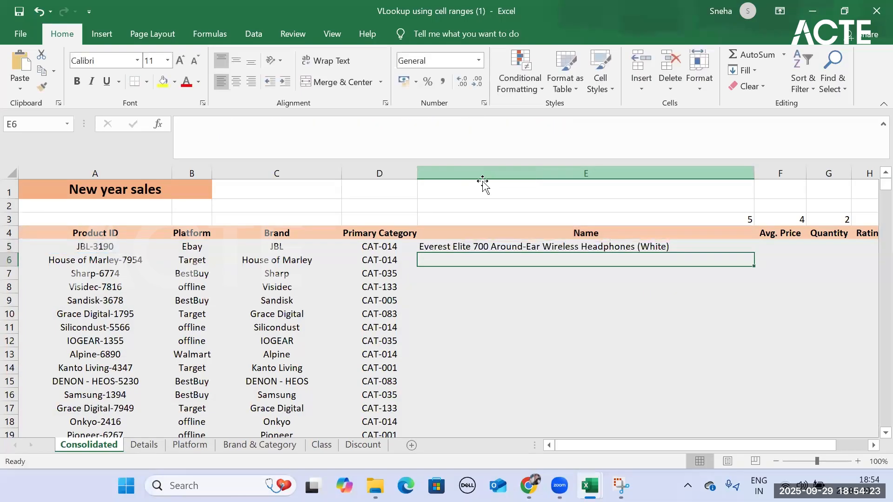
- Fill the E5 formula down the whole Name column and look over the filled rows
click(674, 243)
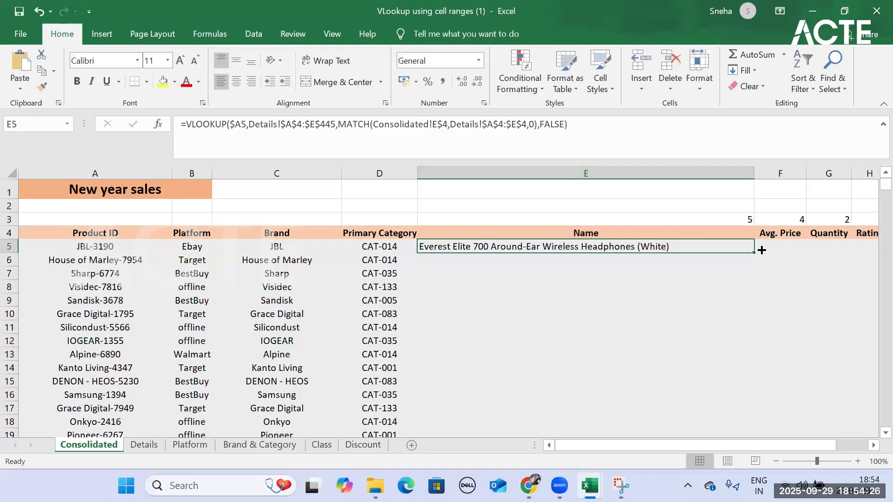
double_click(762, 250)
scroll(707, 355, down, 9)
scroll(688, 400, up, 10)
scroll(700, 335, down, 20)
scroll(703, 331, up, 20)
- Copy the E5 formula across row 5 through the Avg. Price, Quantity and Rating columns
click(744, 249)
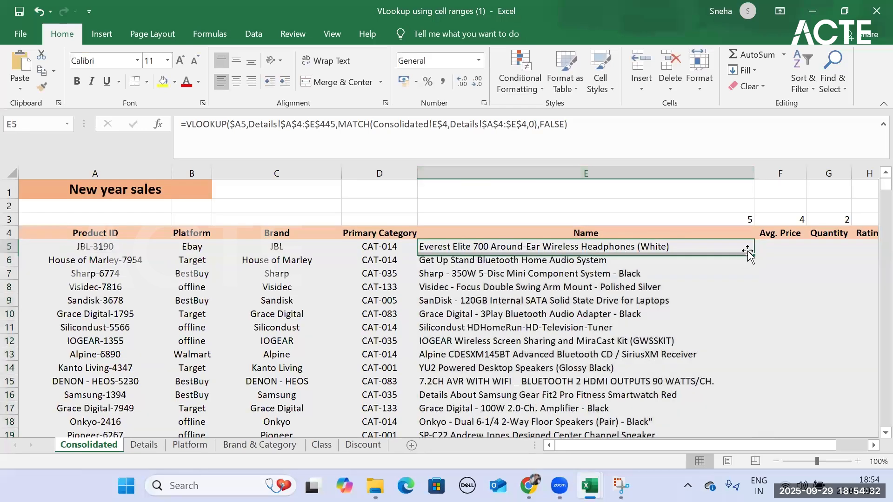
drag(750, 253, 720, 251)
drag(726, 251, 726, 251)
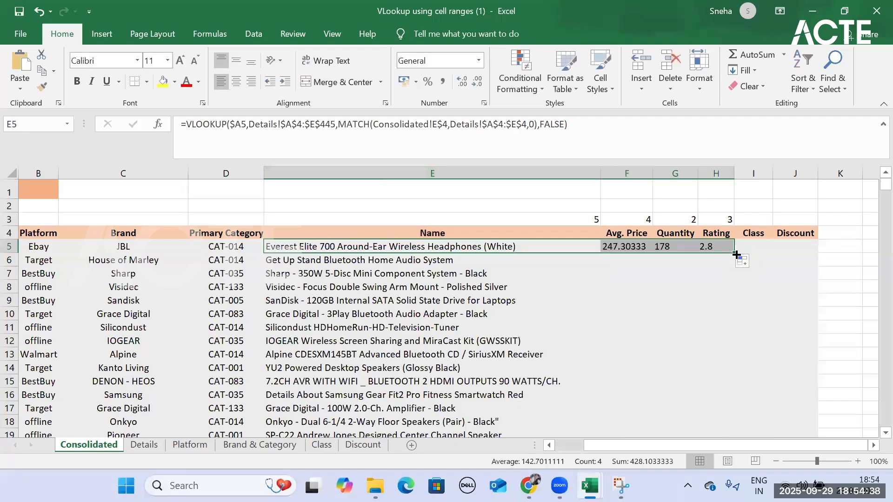
- Fill the row 5 formulas down the Avg. Price, Quantity and Rating columns
click(628, 248)
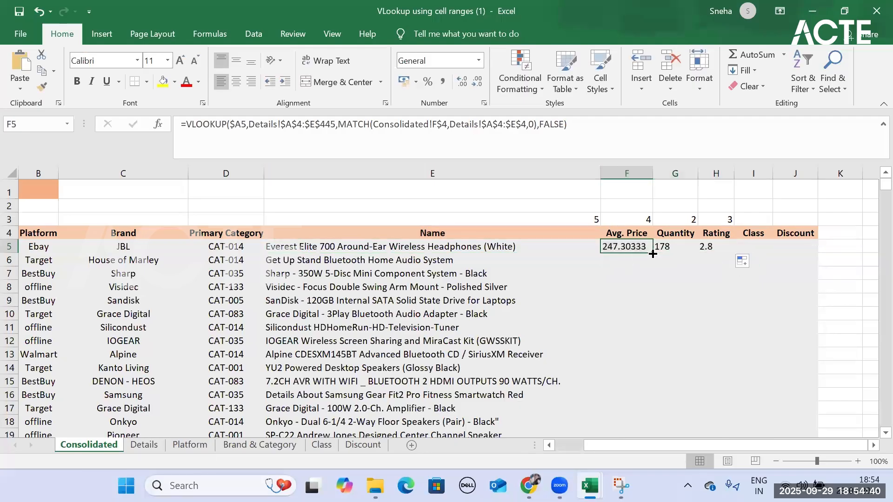
double_click(652, 252)
click(682, 247)
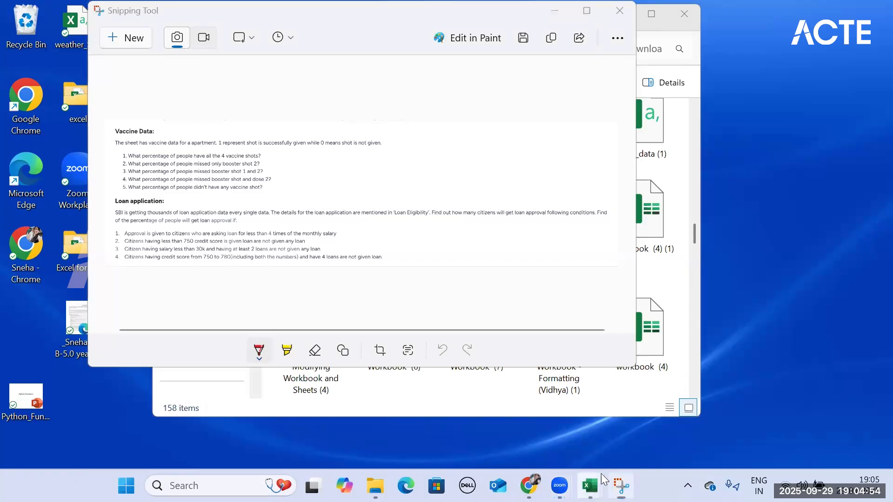
- Return to the VLookup using cell ranges (1) workbook, change E5's lookup value to the relative reference A5, and refill the Name column
click(590, 486)
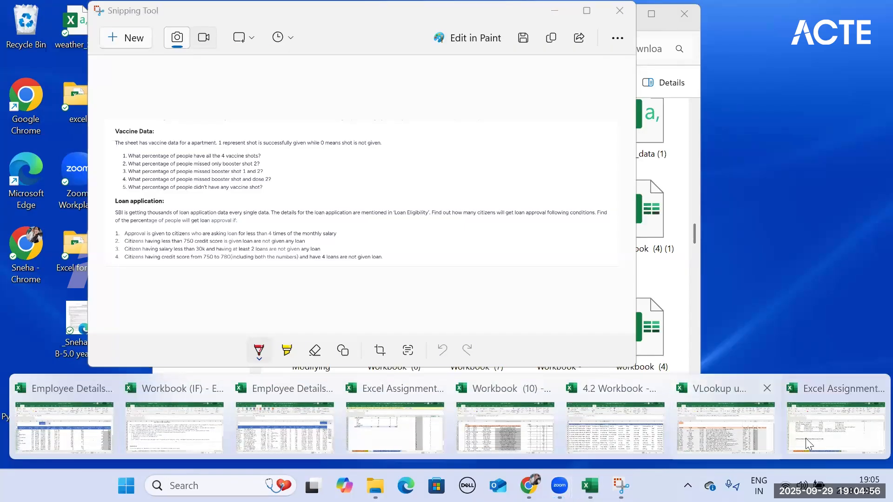
click(731, 431)
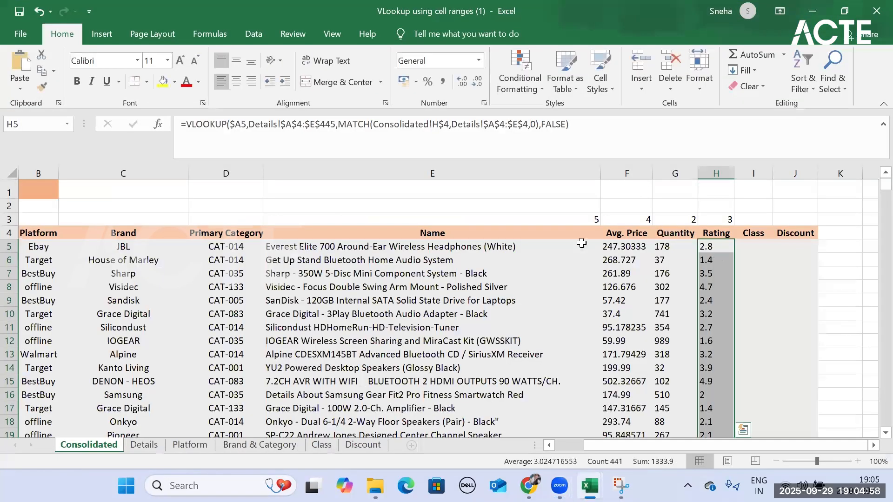
click(513, 243)
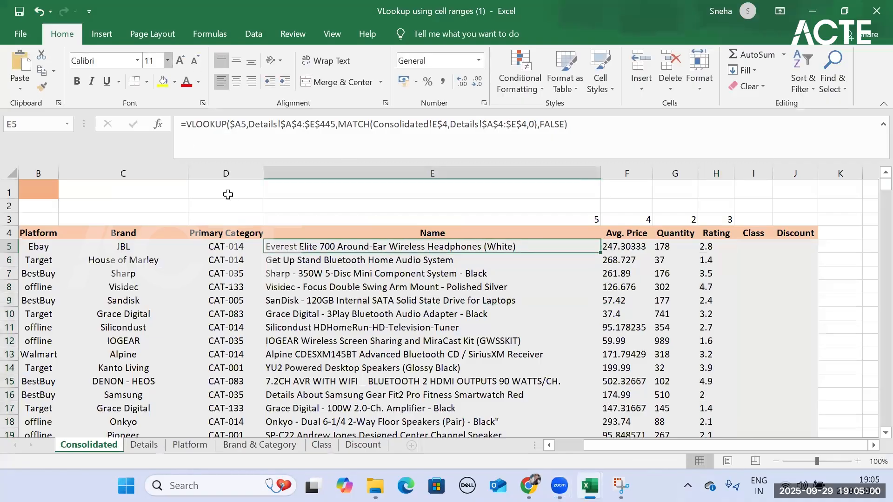
click(242, 124)
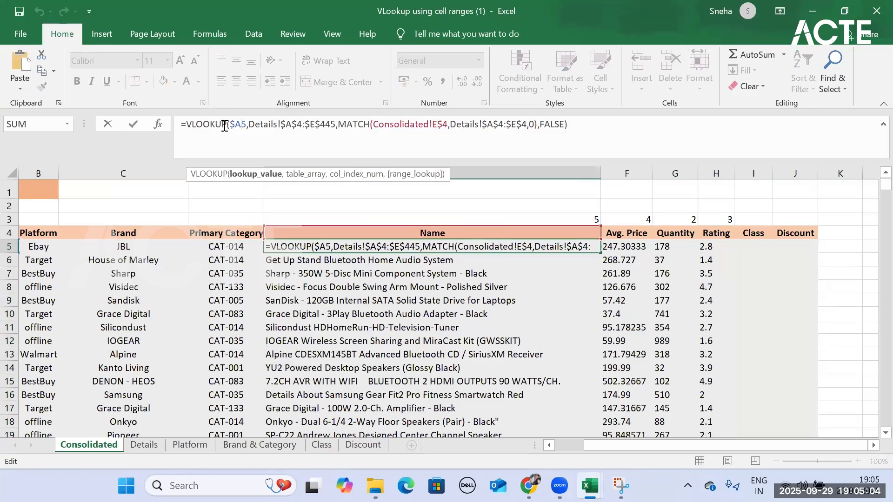
key(BackSpace)
key(Return)
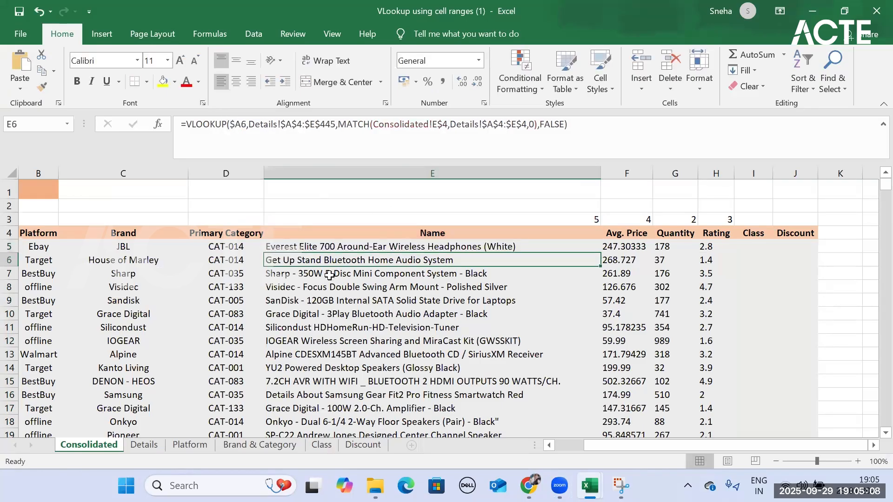
click(351, 247)
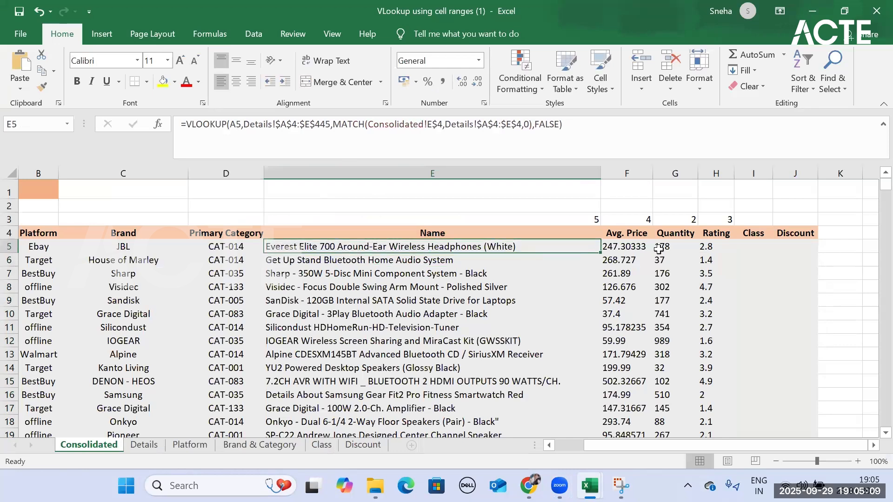
double_click(600, 252)
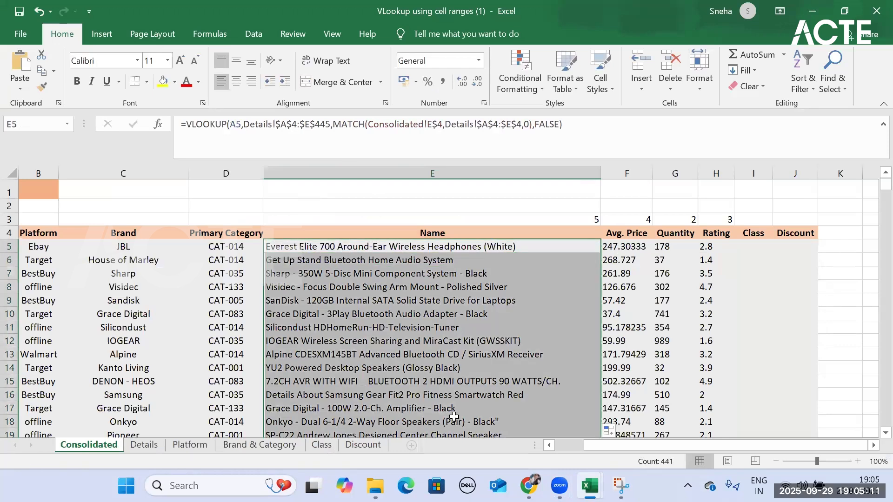
- Copy the E5 formula with the relative A5 lookup into the first Avg. Price cell and examine its lookup value
click(477, 243)
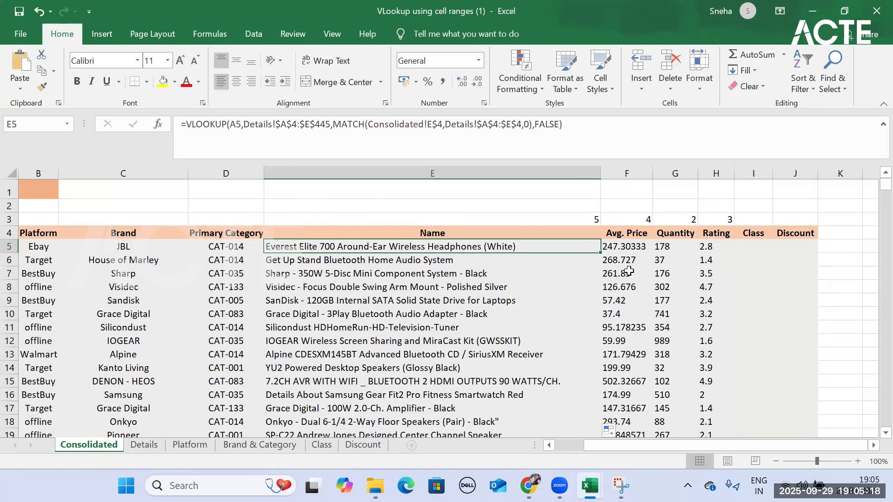
drag(602, 254, 631, 250)
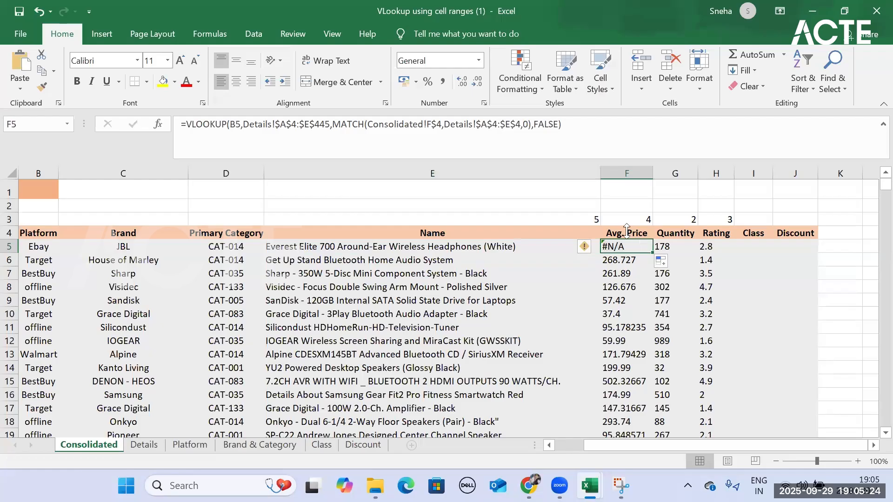
click(234, 125)
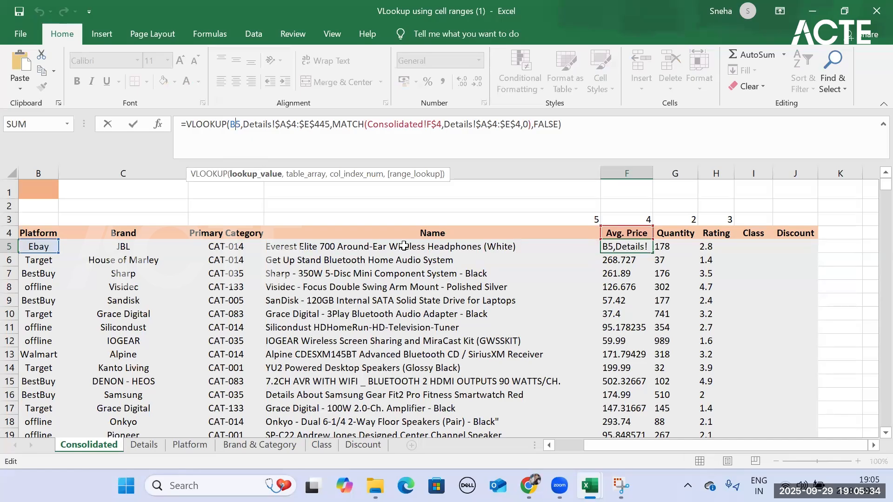
- Fill the E5 formula down the Name column and check the lookup reference in the filled rows
click(404, 246)
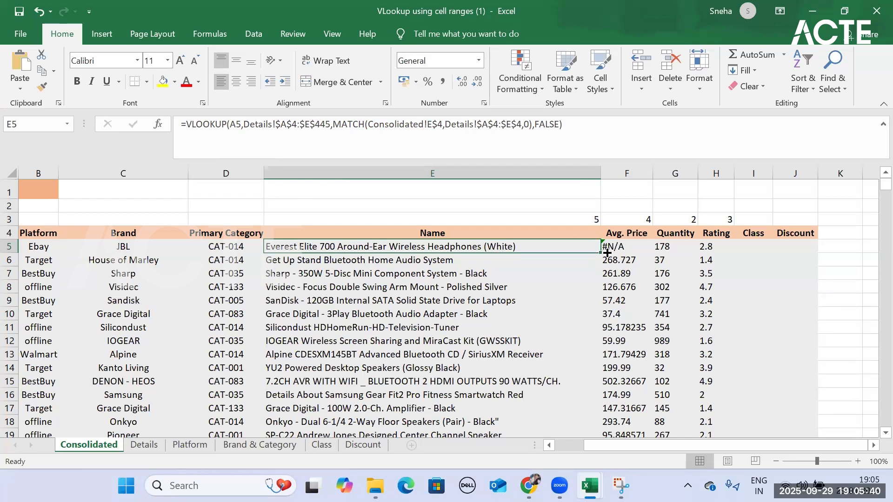
double_click(600, 254)
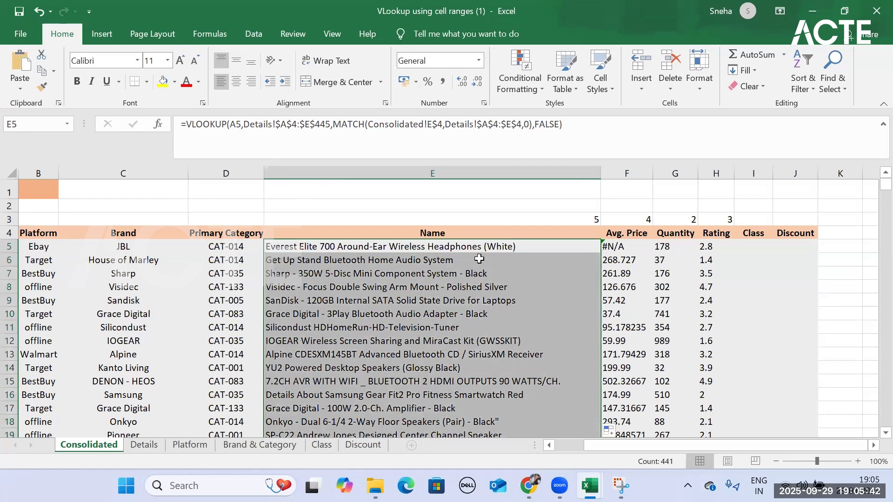
click(479, 259)
key(Down)
key(Down)
key(Down)
key(Down)
key(Down)
key(Down)
key(Down)
key(Down)
key(Down)
key(Down)
key(Down)
key(Down)
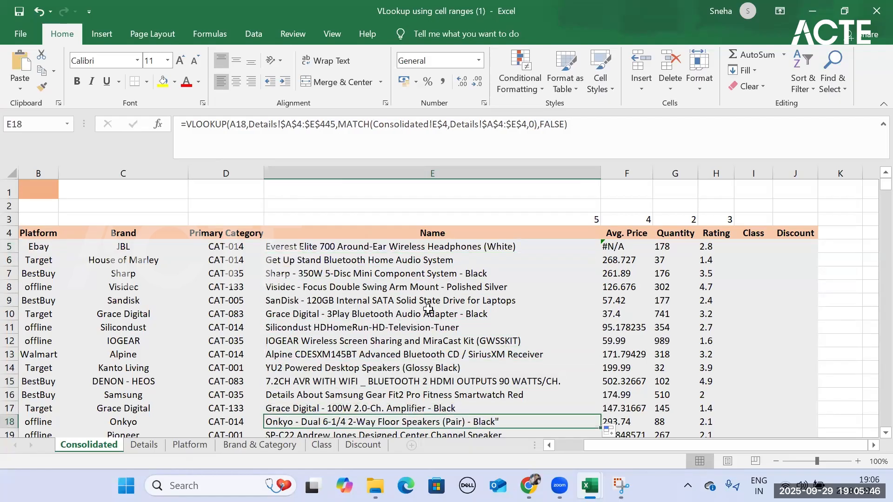
scroll(423, 303, down, 3)
key(Down)
key(Down)
key(Down)
key(Down)
key(Down)
key(ctrl+Up)
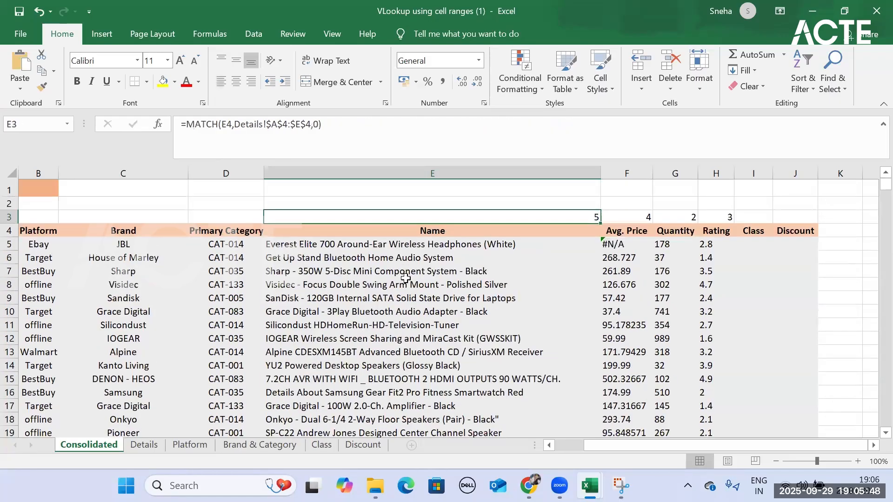
- Lock the lookup value's column in E5's VLOOKUP formula as $A5
click(447, 248)
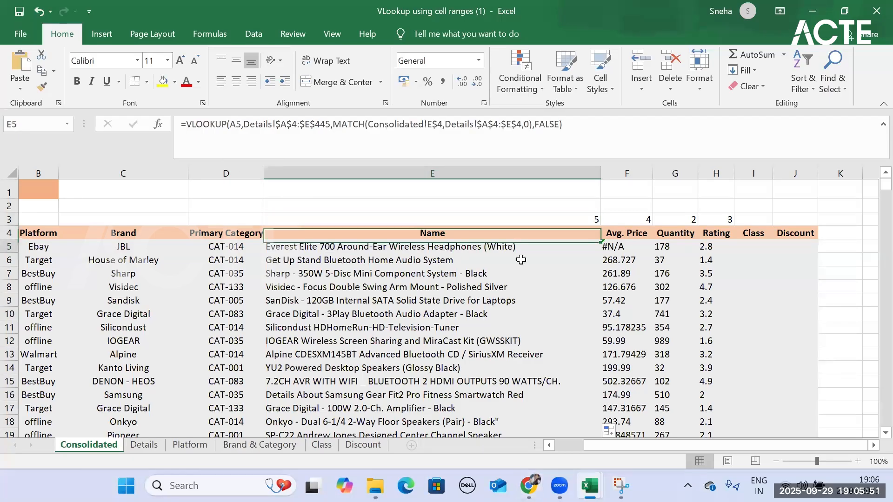
click(236, 124)
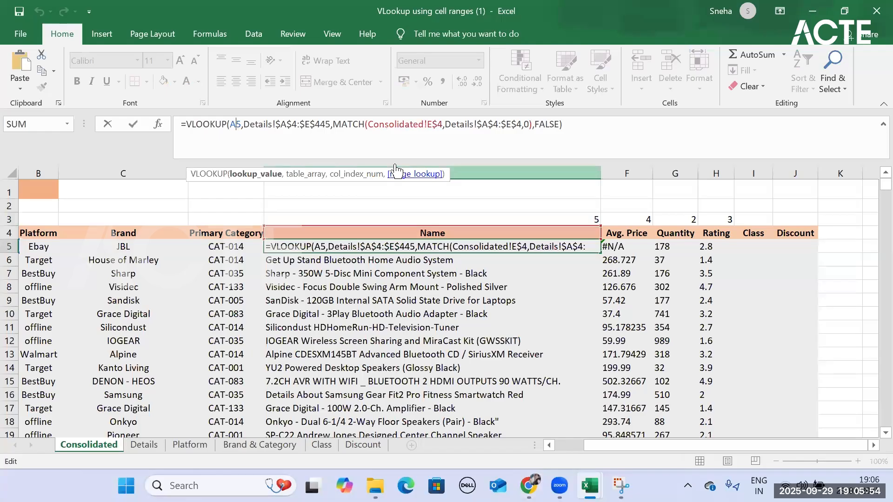
key(F4)
key(F4)
key(F4)
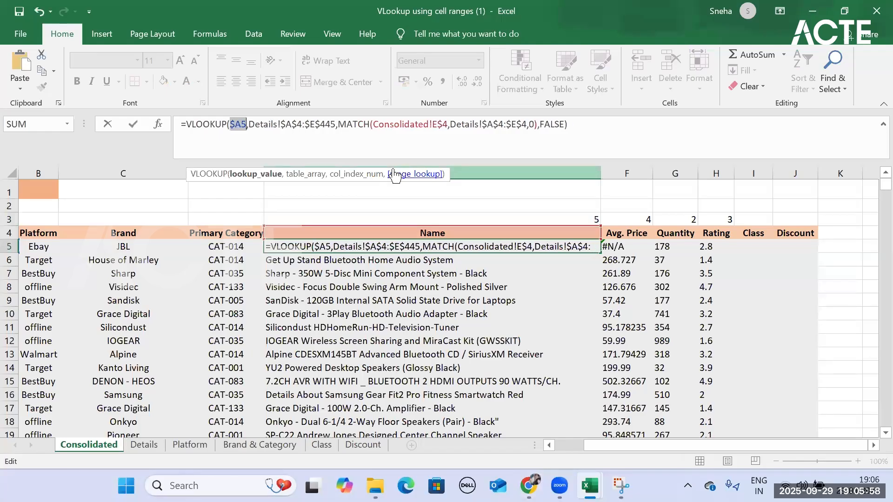
key(Return)
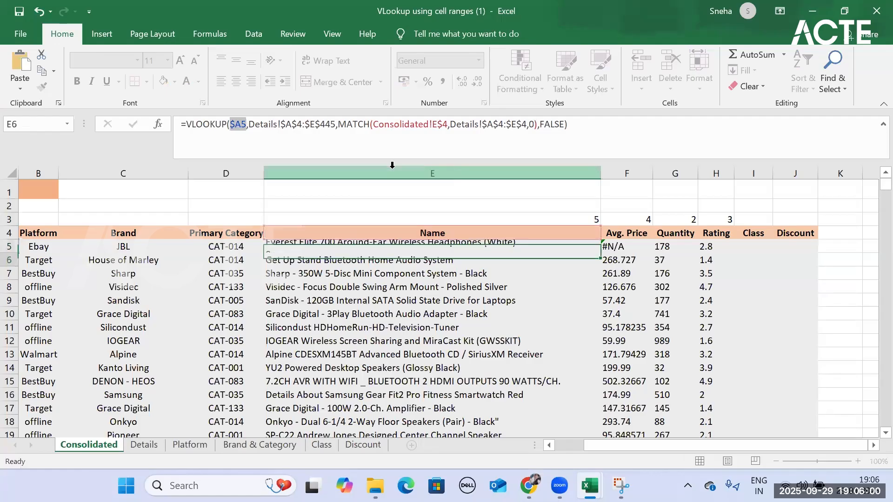
key(Up)
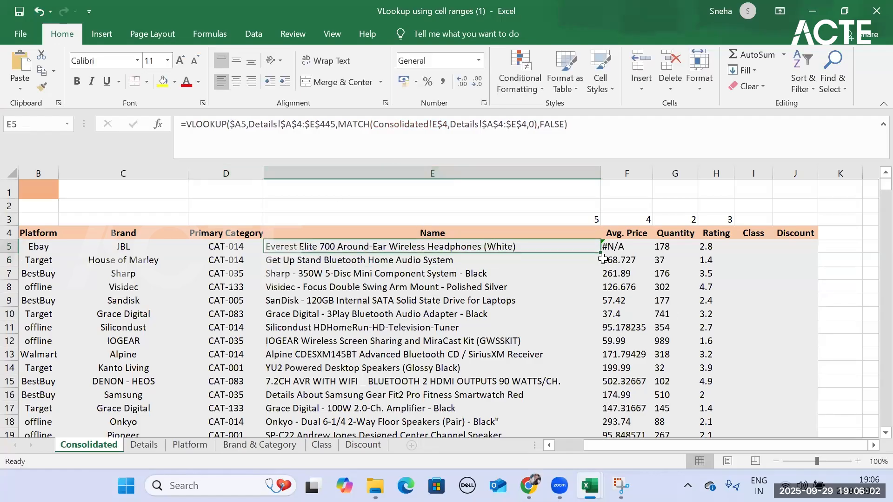
- Copy the E5 formula into F5 and fill both formulas down the Name and Avg. Price columns
drag(603, 255, 617, 250)
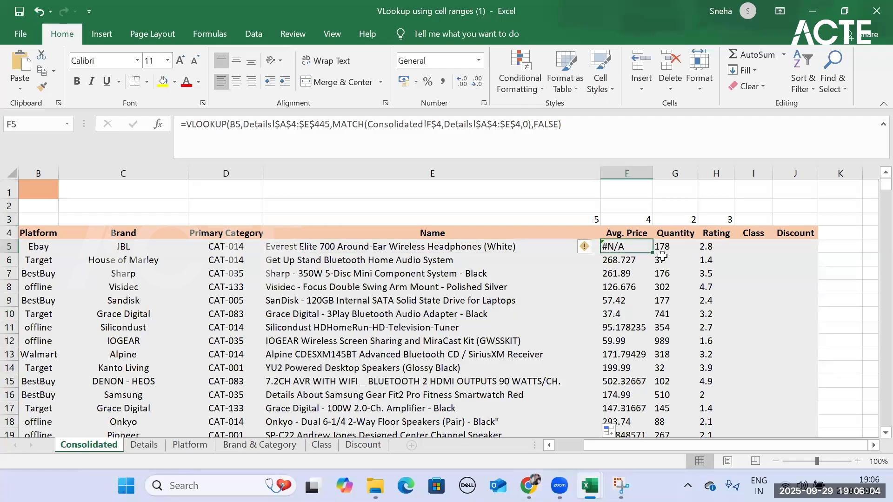
double_click(657, 253)
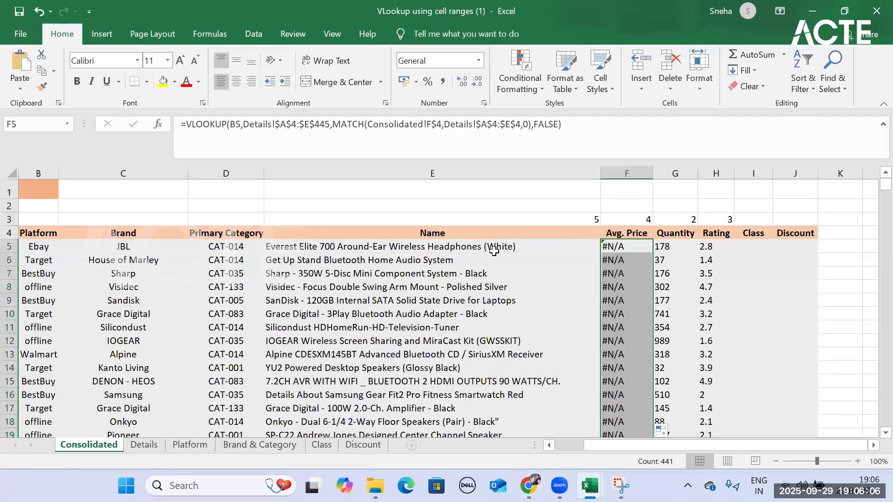
click(495, 246)
drag(599, 257, 657, 251)
double_click(655, 254)
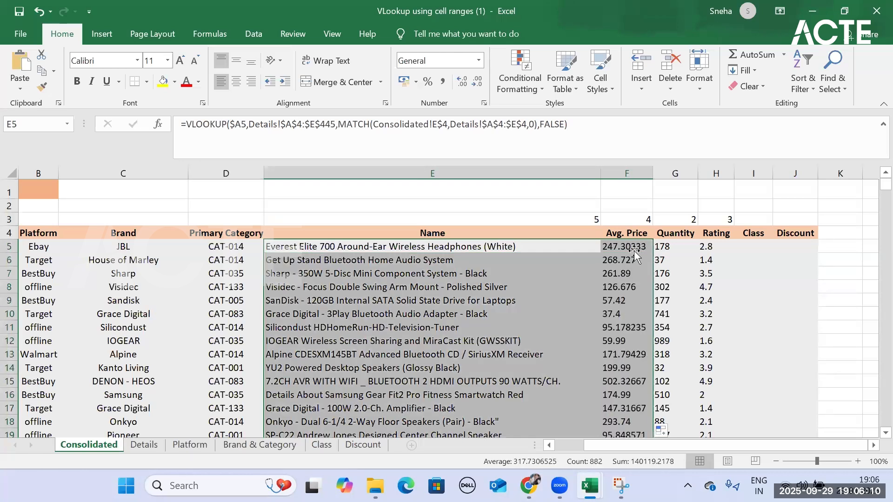
- Examine the MATCH lookup reference in the F5 formula without changing it
click(626, 247)
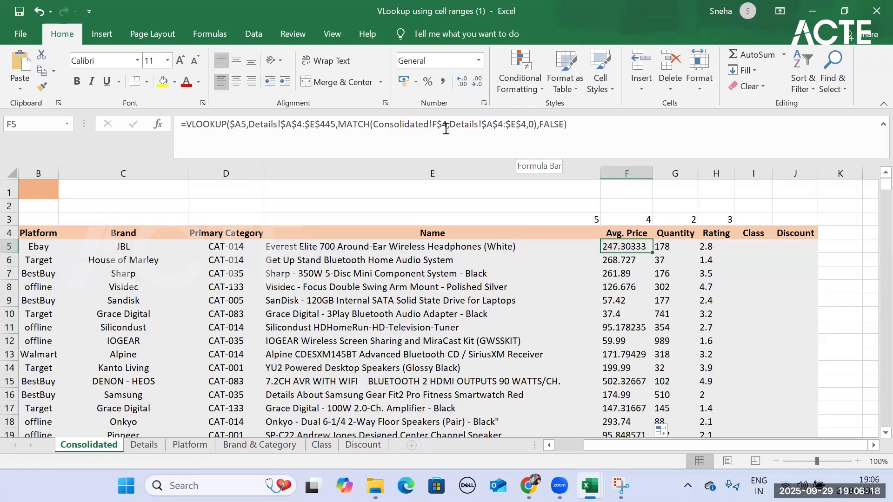
click(446, 125)
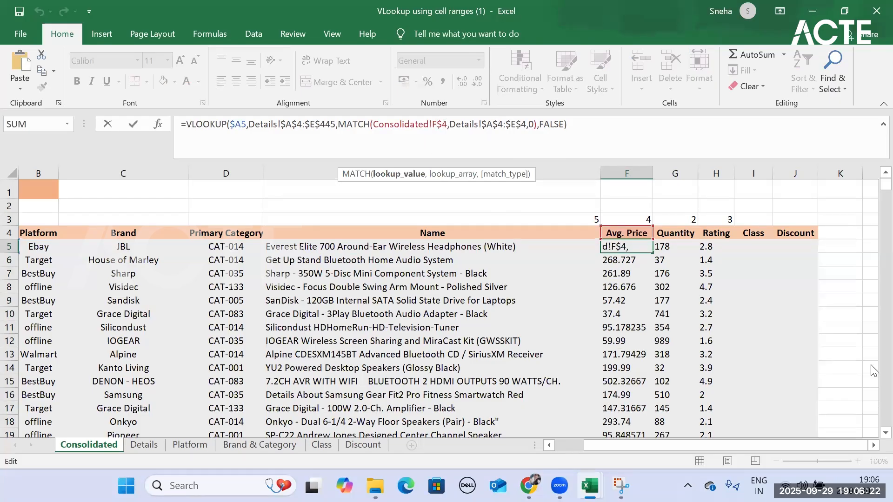
click(857, 295)
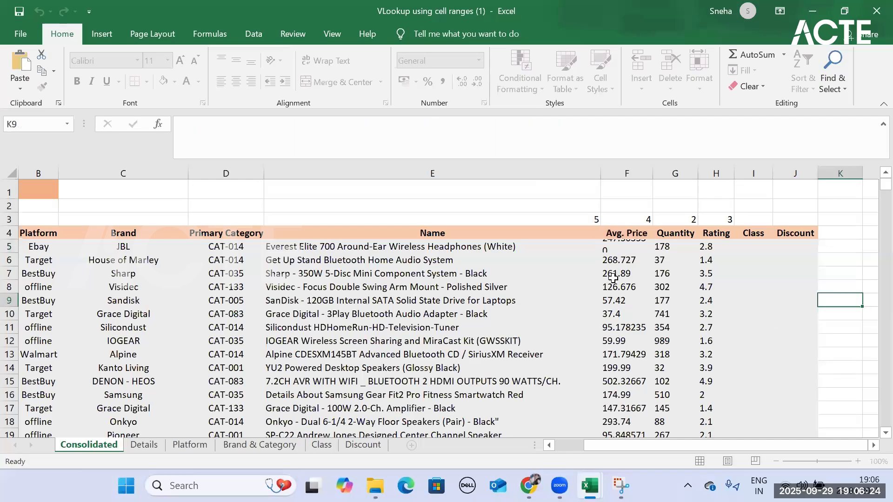
- Change E5's MATCH lookup value to the relative reference Consolidated!E4 and fill it down the Name column
click(497, 248)
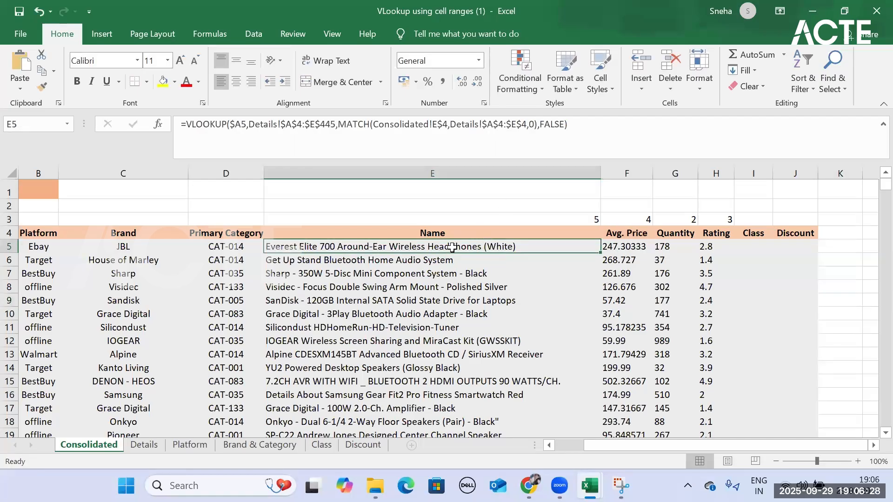
click(437, 124)
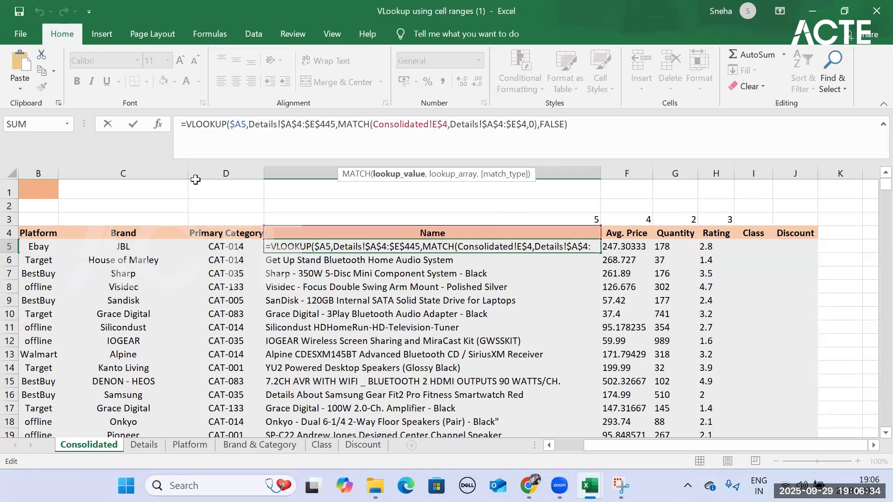
click(445, 125)
key(BackSpace)
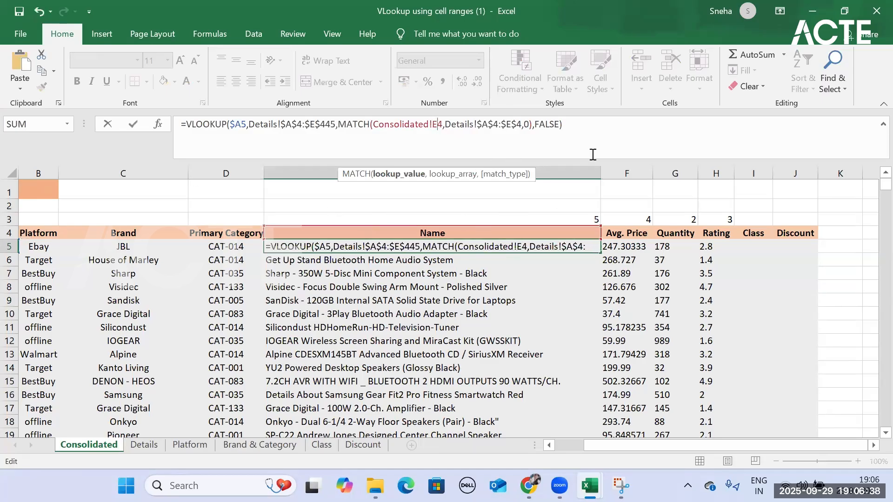
click(604, 128)
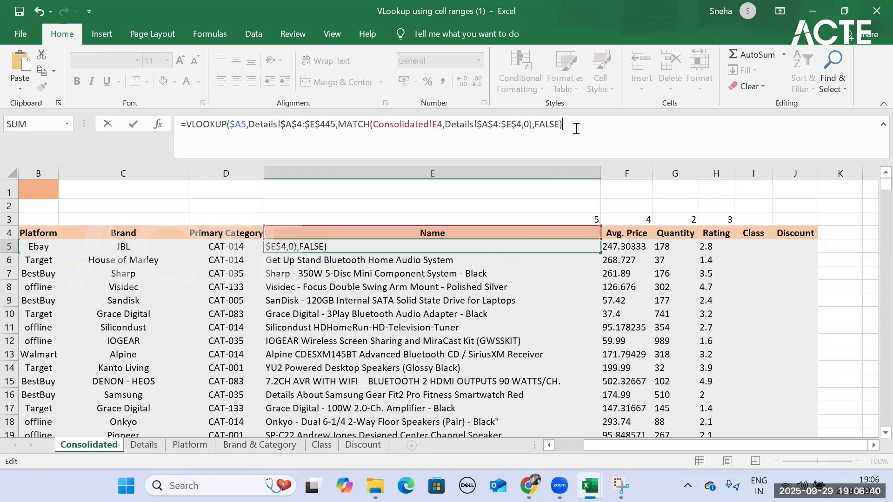
key(ctrl+Return)
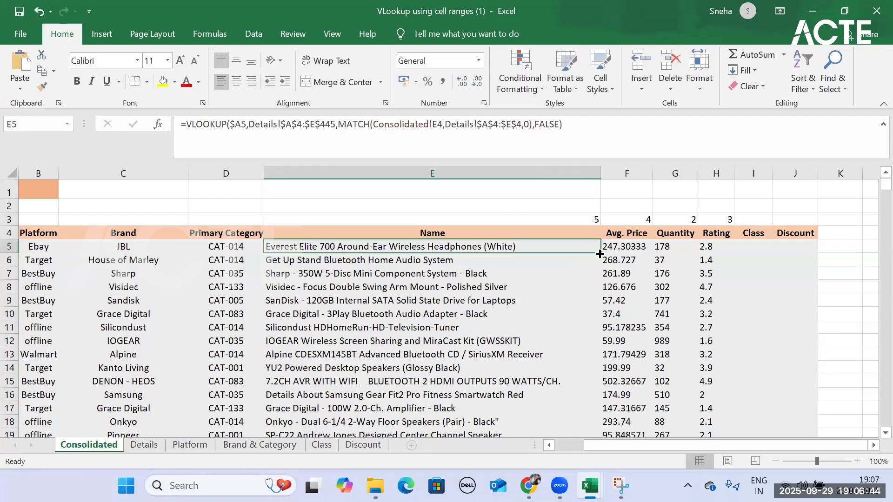
double_click(600, 254)
click(425, 270)
click(428, 262)
click(520, 247)
- Make E5's MATCH lookup value the absolute reference Consolidated!$E$4 and refill the Name column
click(438, 124)
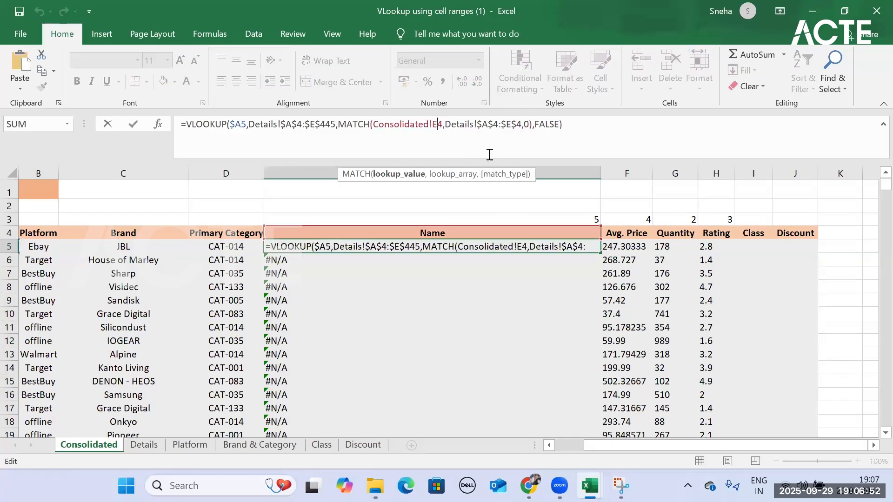
key(F4)
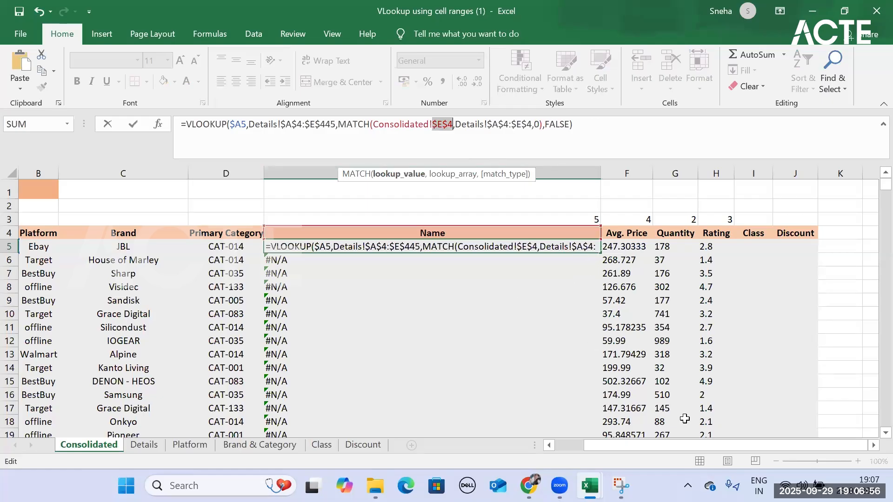
key(Return)
click(546, 251)
double_click(604, 255)
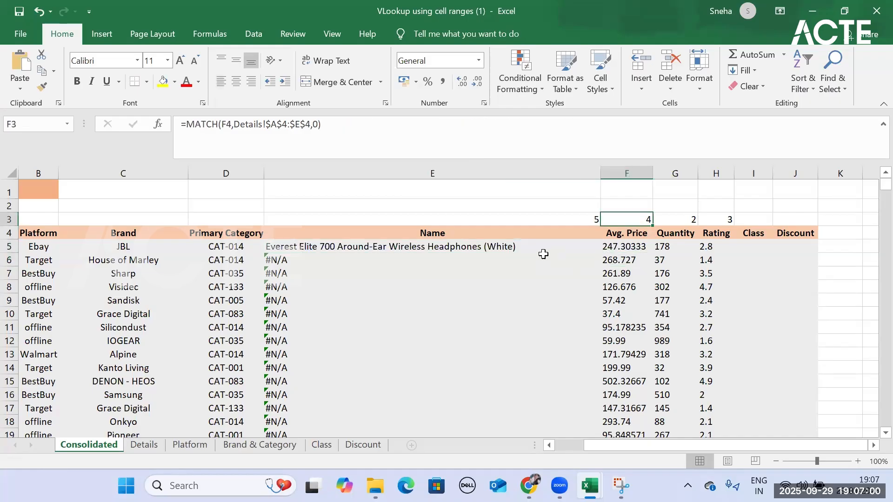
click(595, 257)
click(593, 247)
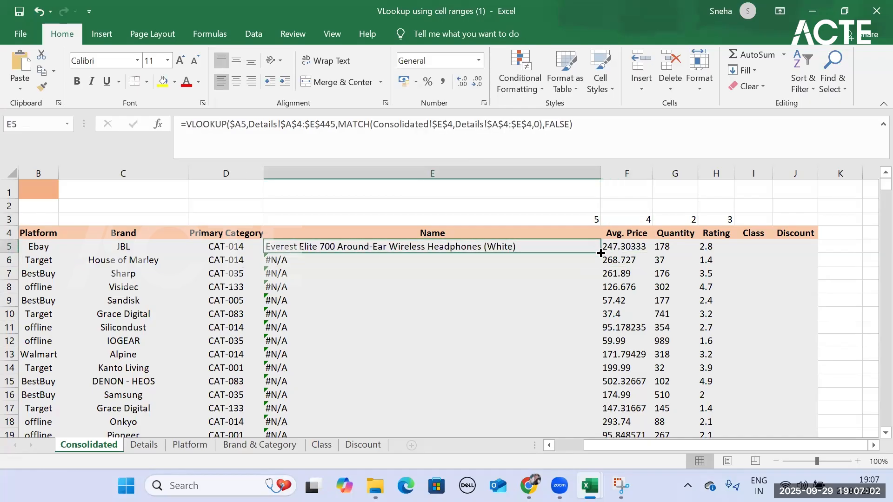
double_click(601, 254)
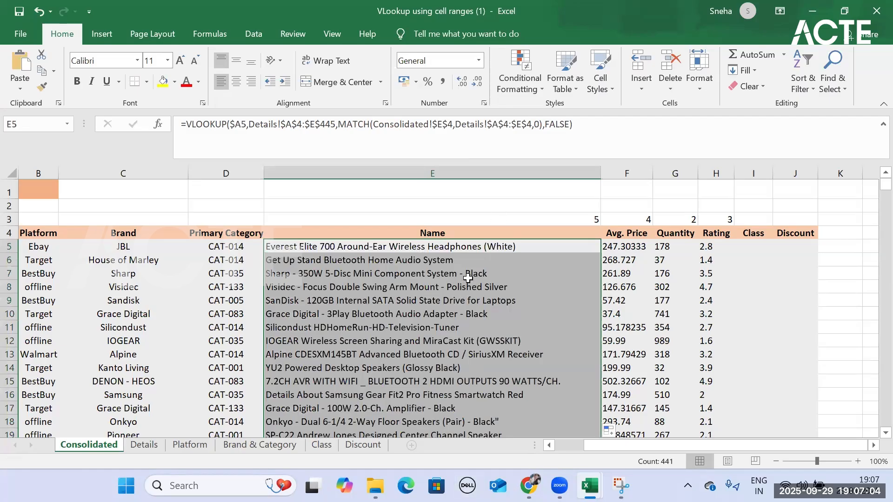
- Copy the E5 formula into F5, auto-fit the Avg. Price column's width and examine the copied MATCH reference
click(479, 251)
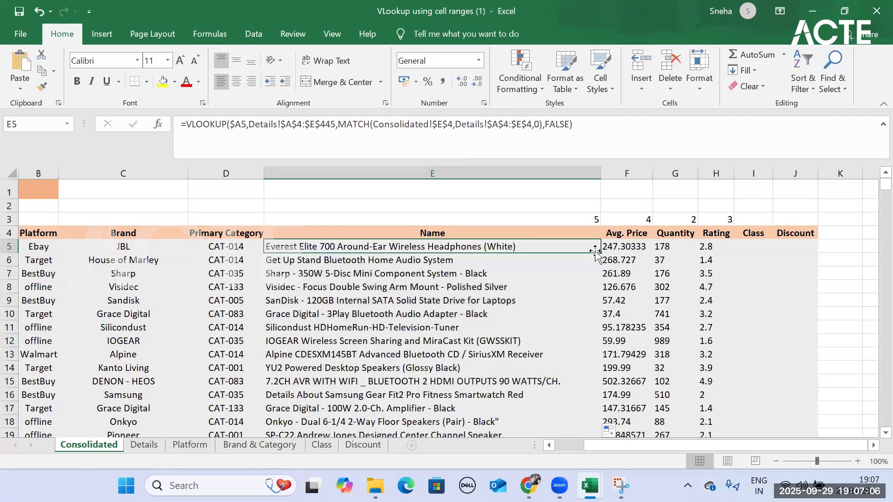
drag(601, 253, 633, 251)
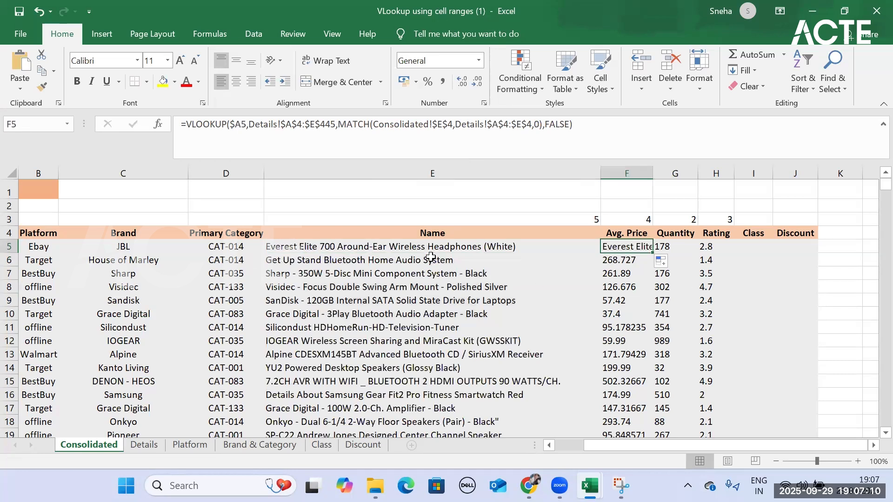
double_click(653, 173)
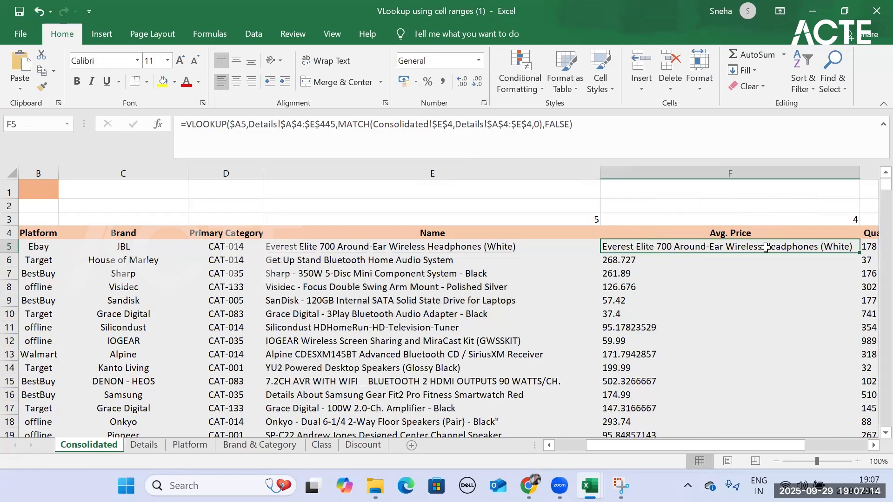
click(449, 125)
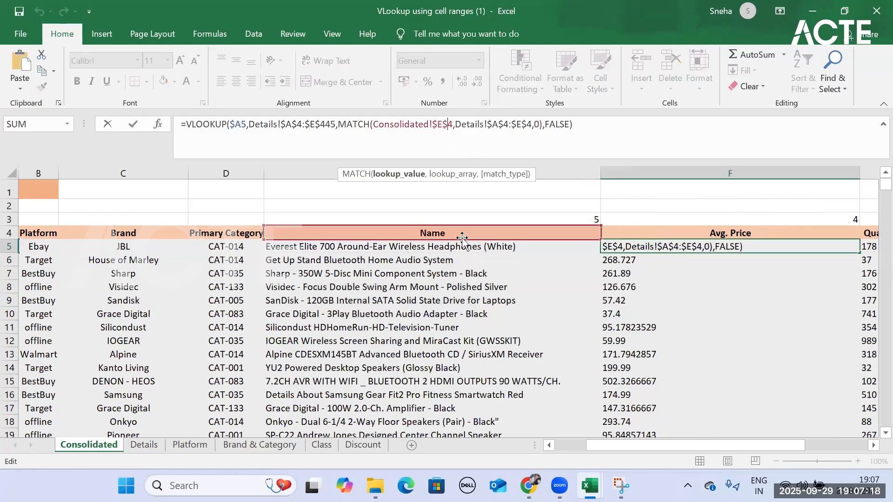
click(439, 125)
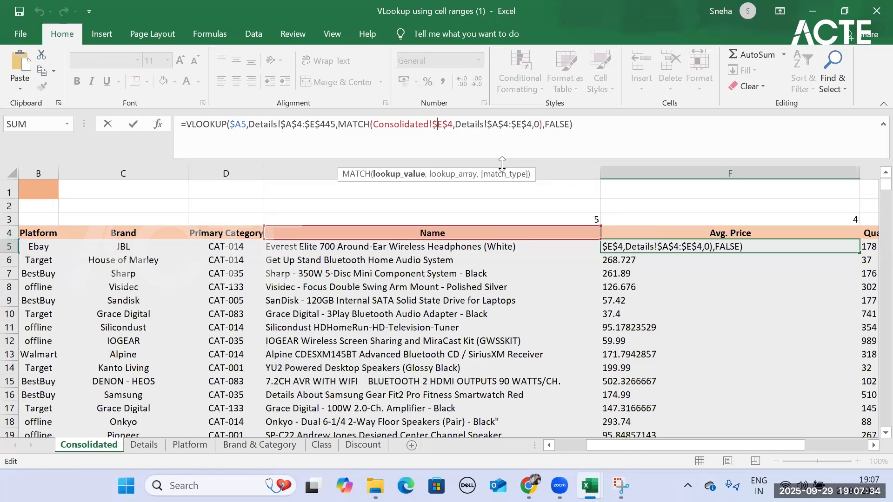
- Lock only the row of E5's MATCH lookup value, making it Consolidated!E$4
click(549, 245)
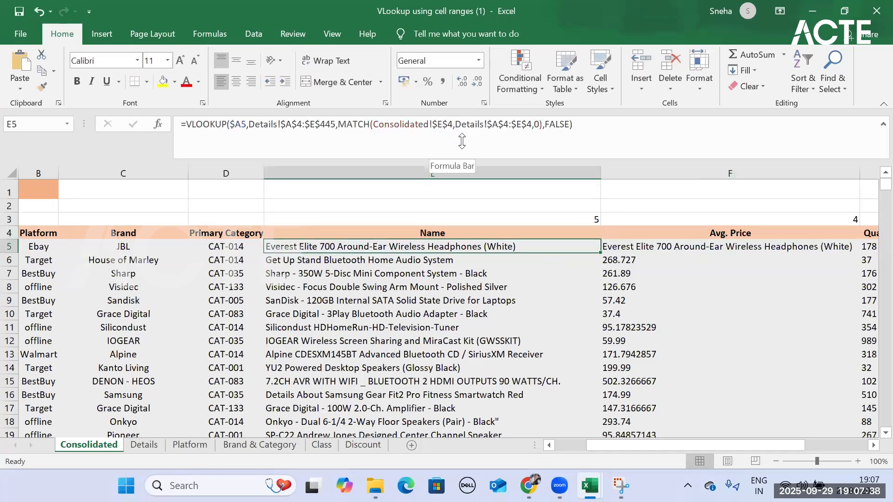
click(437, 123)
key(BackSpace)
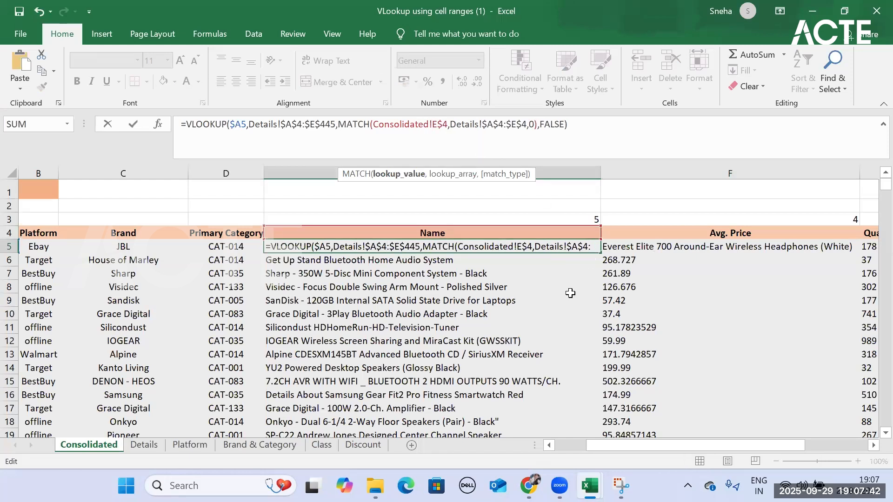
key(Return)
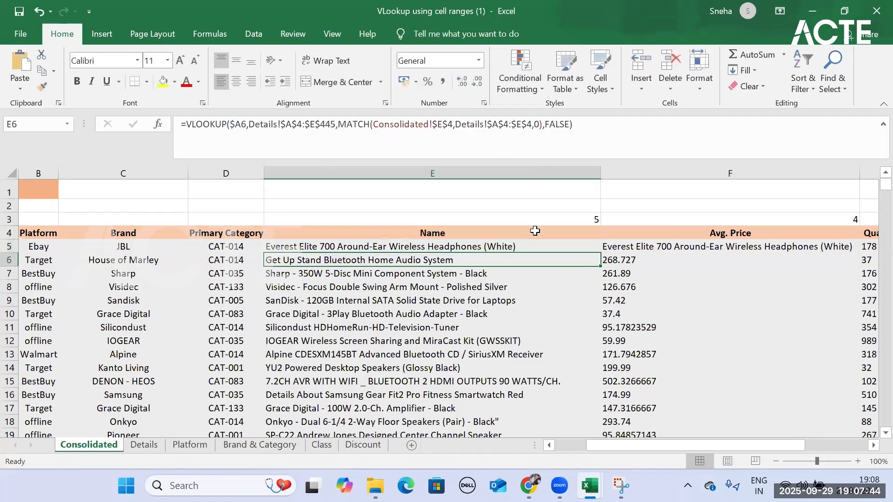
- Copy the E5 formula into F5 and fill it down the whole Avg. Price column
click(534, 247)
drag(599, 259, 812, 256)
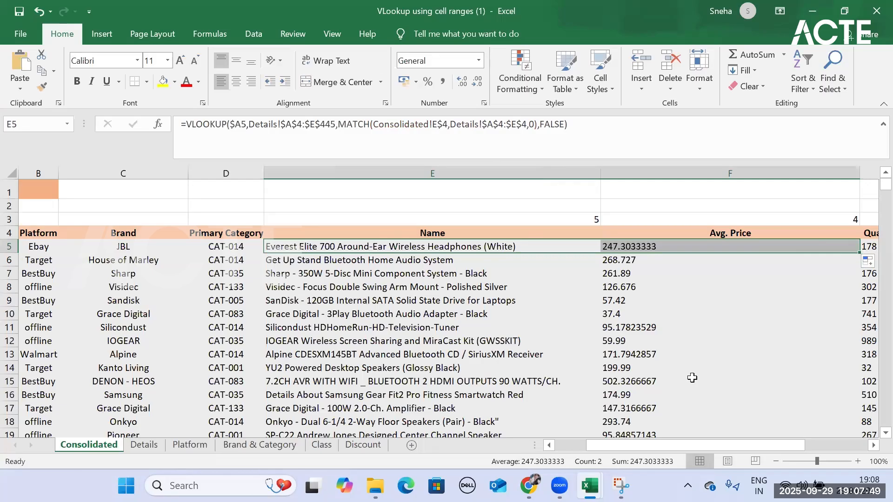
click(844, 249)
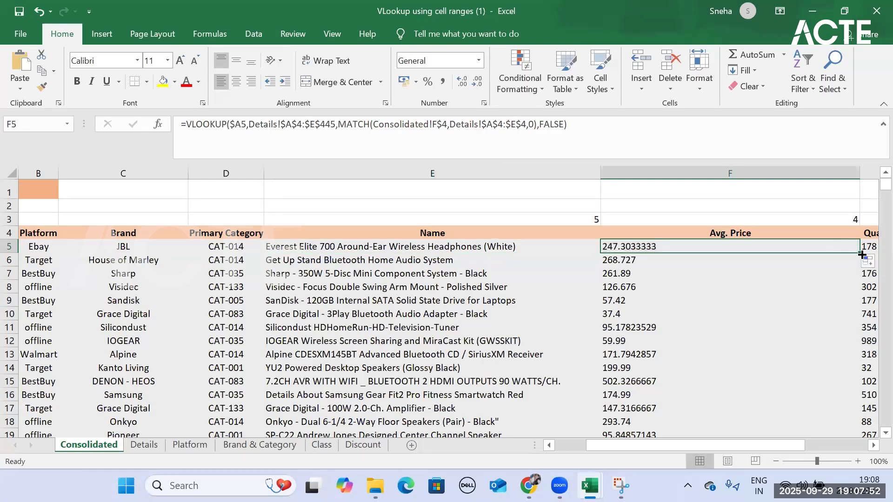
double_click(862, 254)
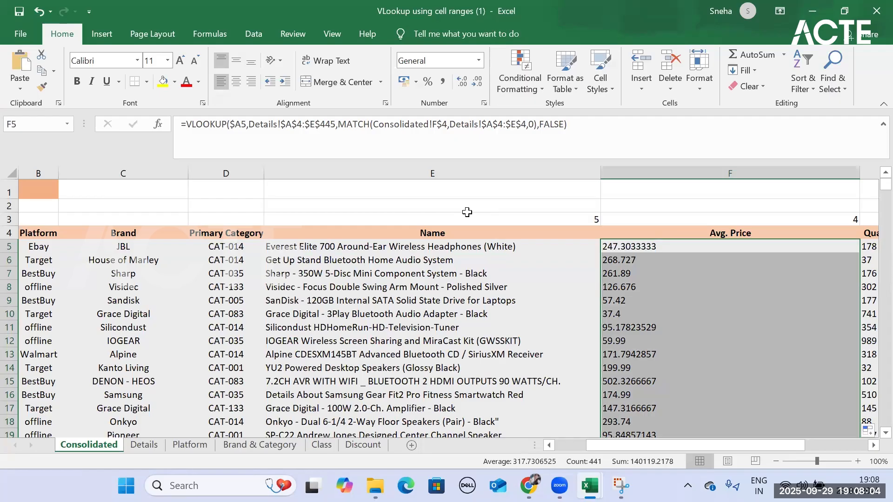
- Select I5, the first empty cell of the Class column
drag(619, 446, 681, 447)
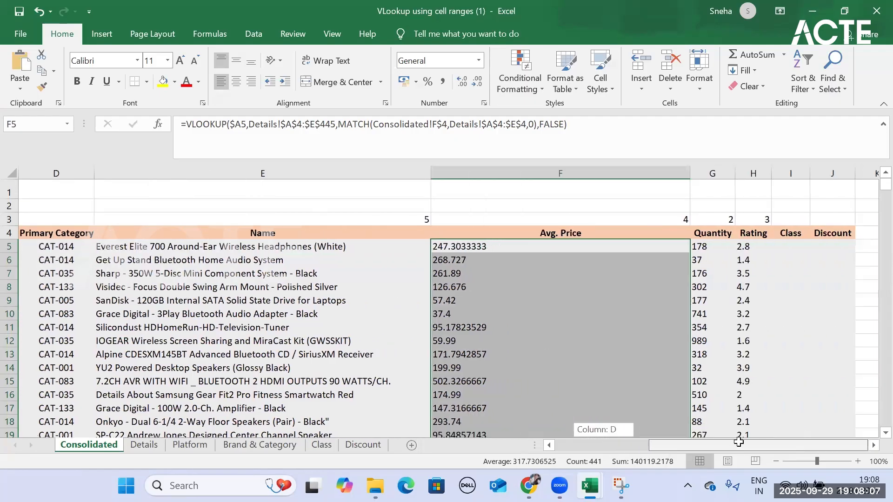
click(795, 249)
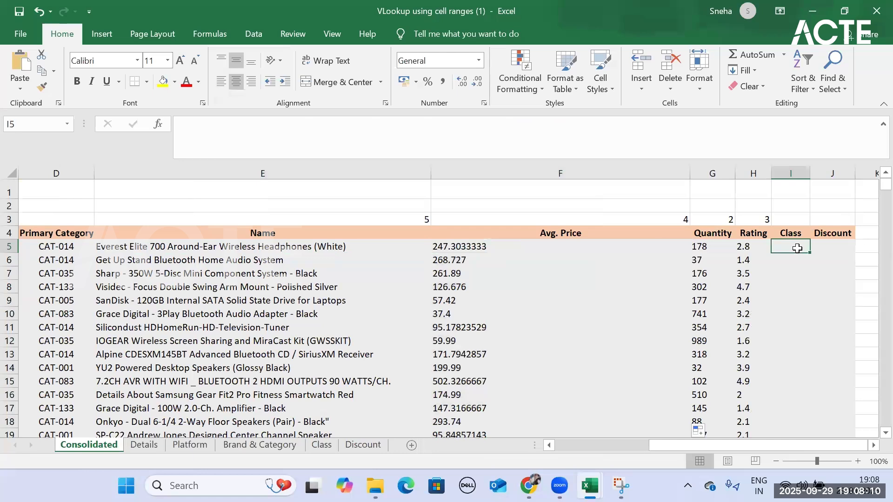
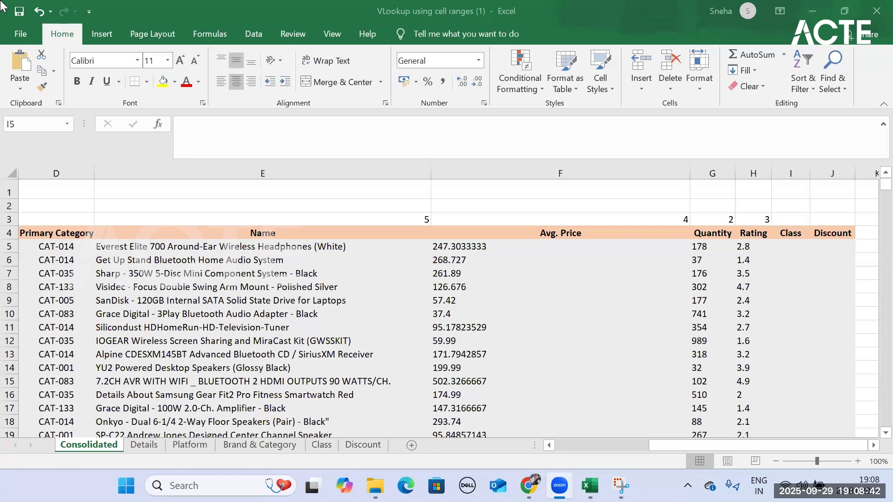
- Review the Consolidated sheet's empty Class and Discount columns and the lookup tables on the Class and Discount sheets
click(790, 233)
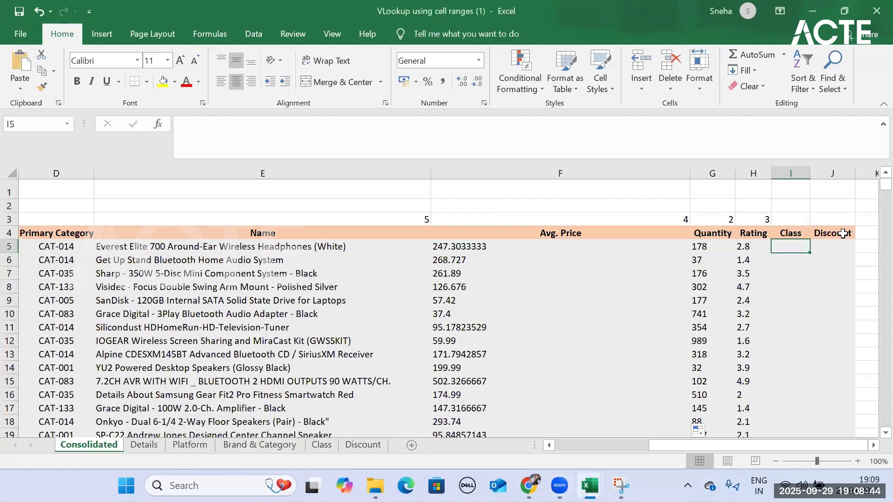
click(833, 233)
click(322, 445)
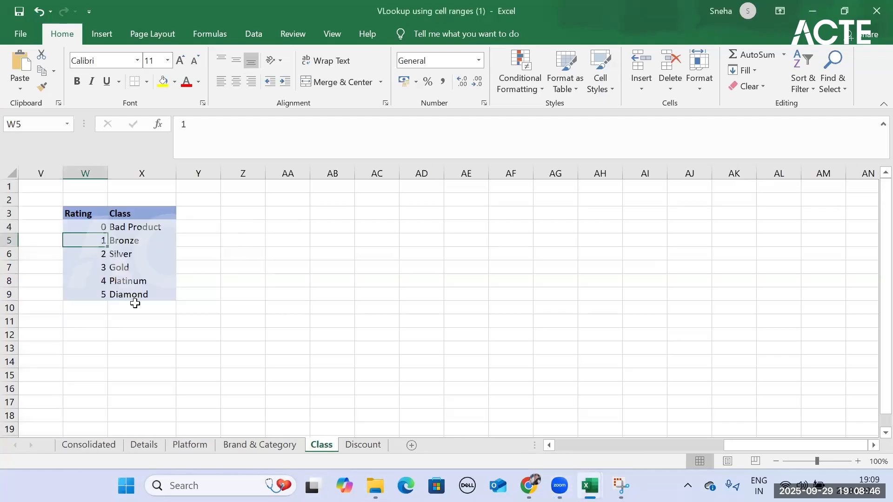
click(356, 445)
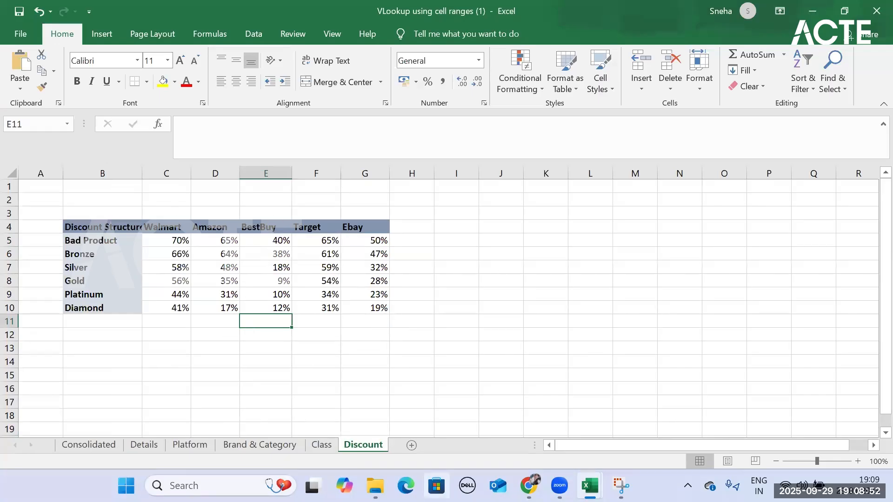
click(114, 445)
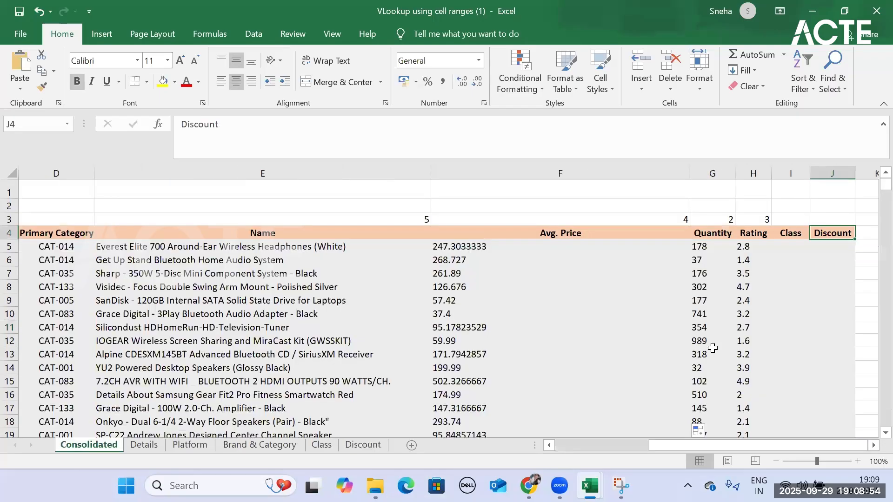
- Select I5 on the Consolidated sheet and examine the Rating and Class columns of the Class sheet's table
click(792, 248)
drag(735, 443, 614, 439)
click(330, 445)
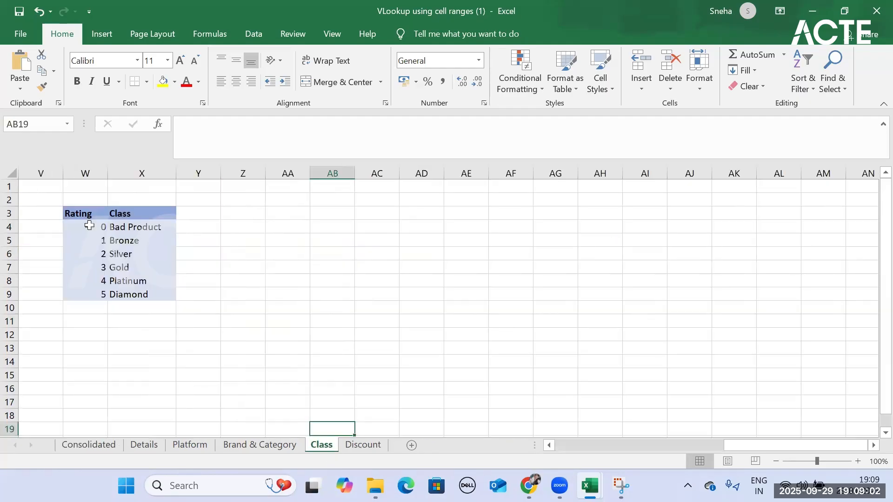
click(89, 224)
click(80, 214)
click(142, 217)
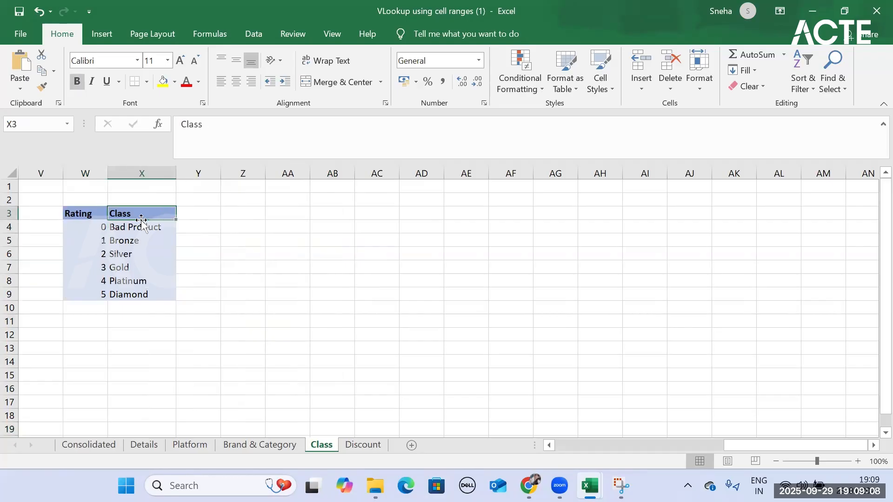
click(79, 448)
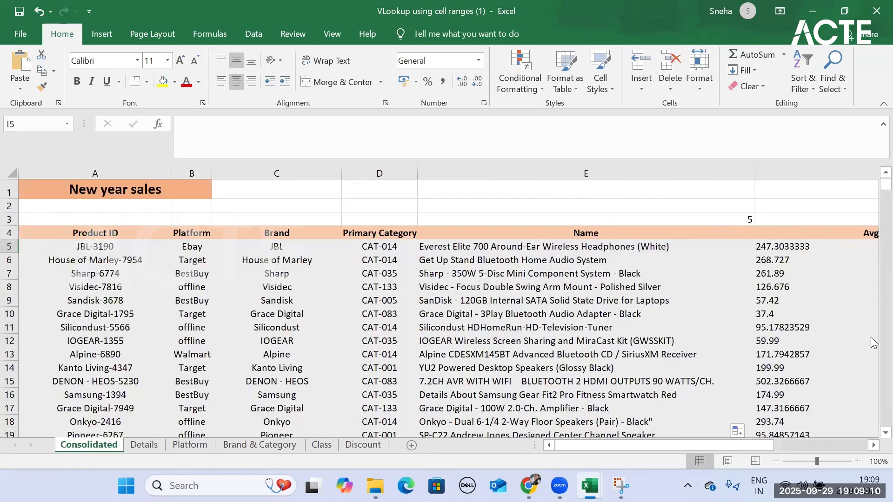
drag(628, 448, 773, 442)
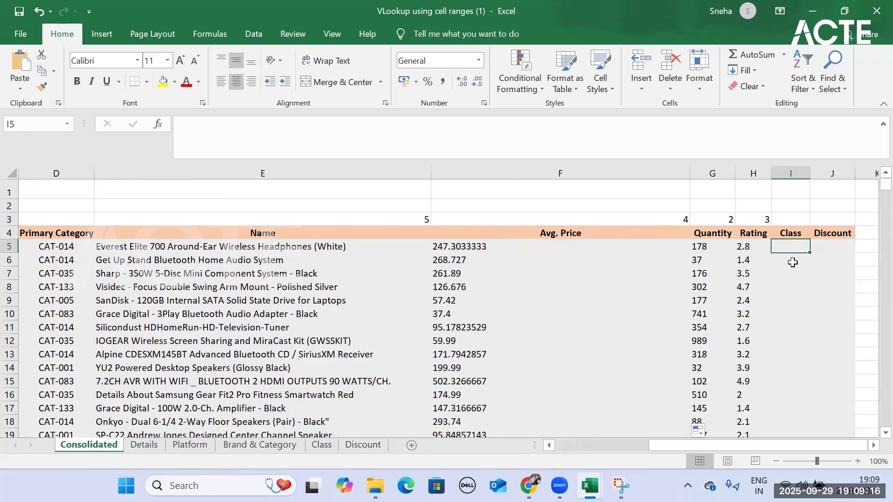
- Begin a VLOOKUP formula in I5, the first cell of the Class column
text(=v)
key(Tab)
key(BackSpace)
key(BackSpace)
key(BackSpace)
key(BackSpace)
key(BackSpace)
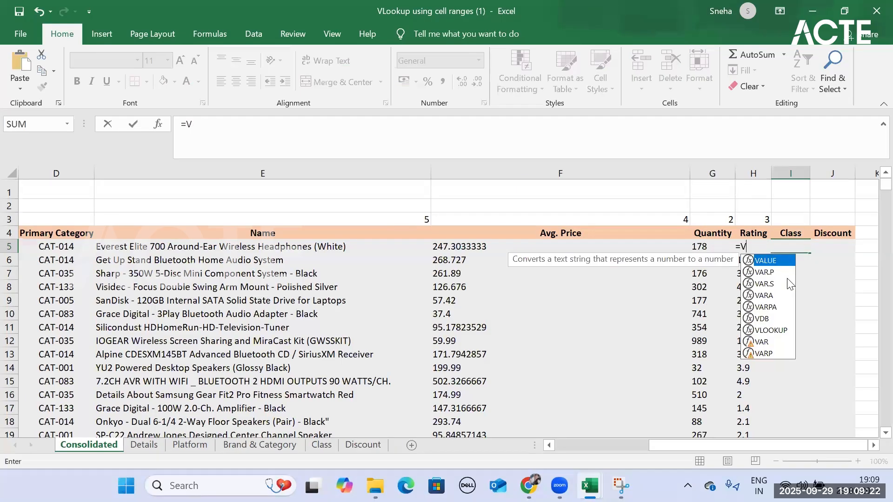
text(loo)
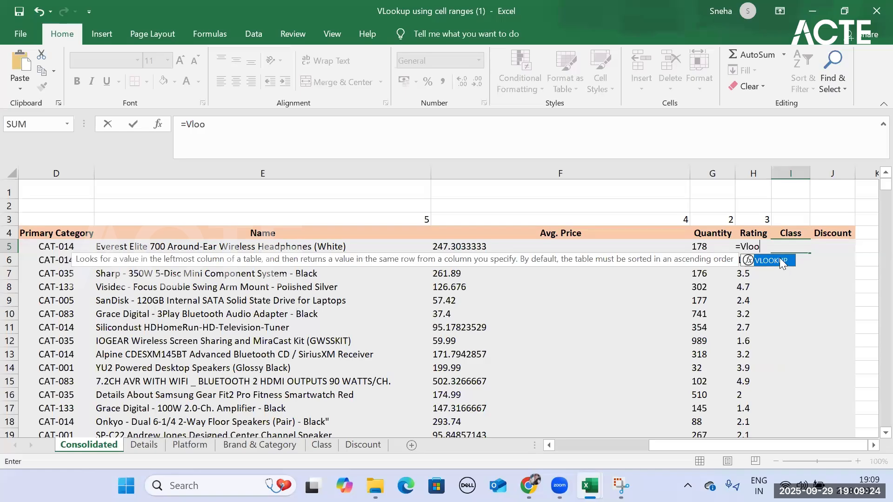
double_click(780, 260)
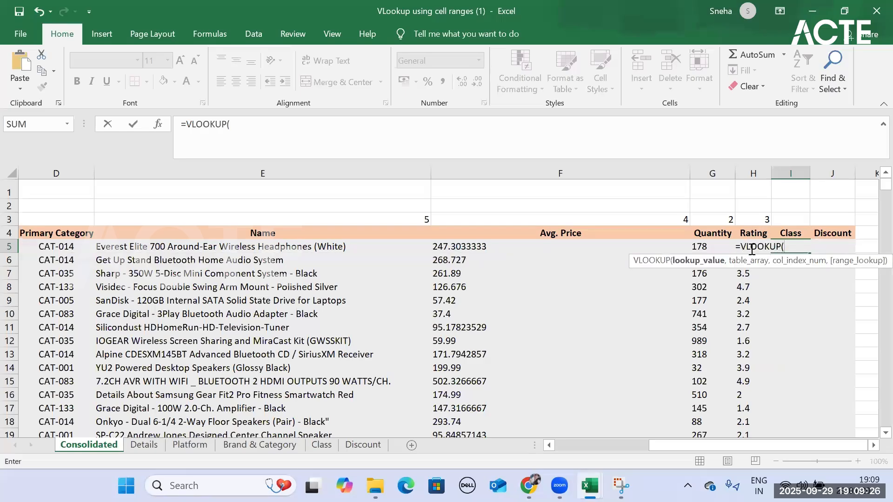
- Set the VLOOKUP lookup value to the first product's rating, Consolidated!H5
click(322, 445)
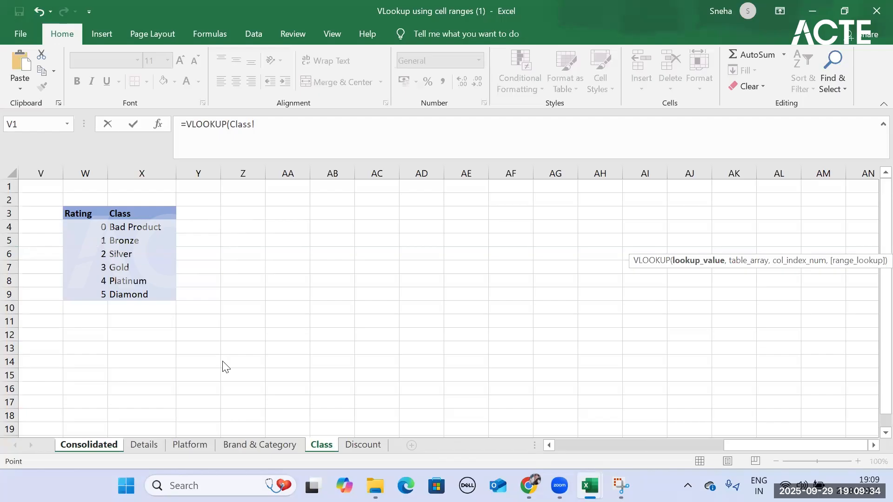
click(116, 445)
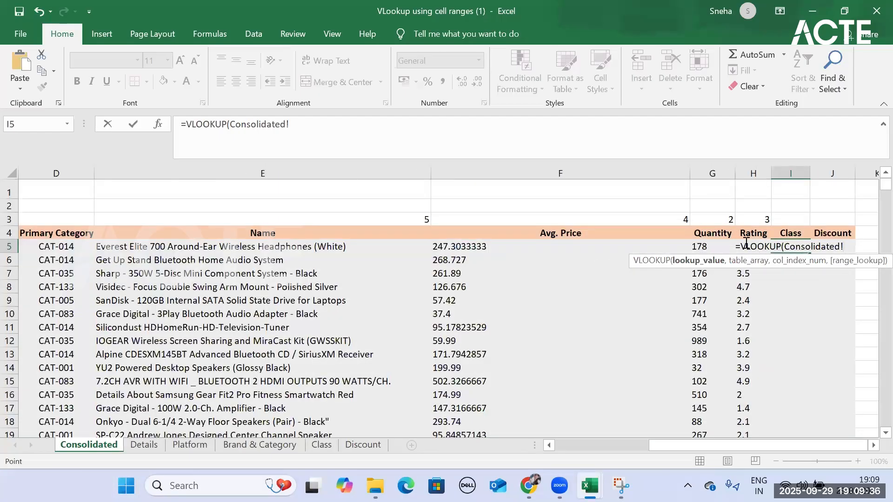
click(756, 286)
key(Up)
key(Up)
key(Up)
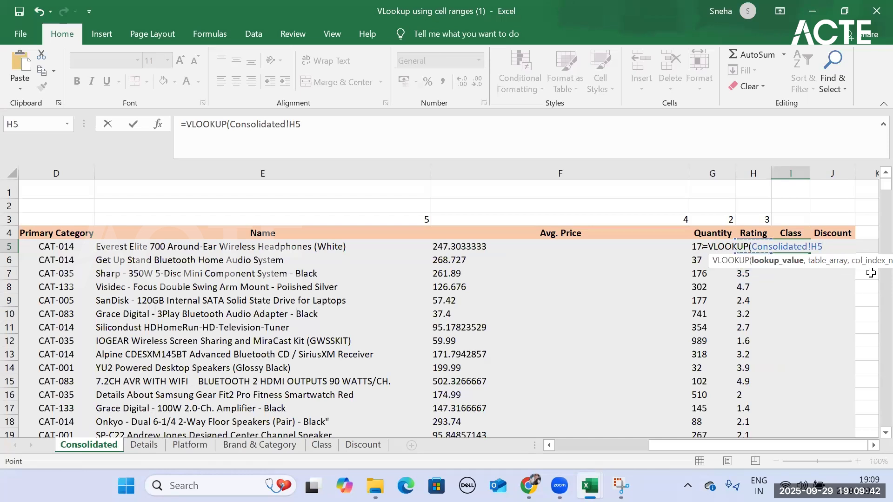
text(,)
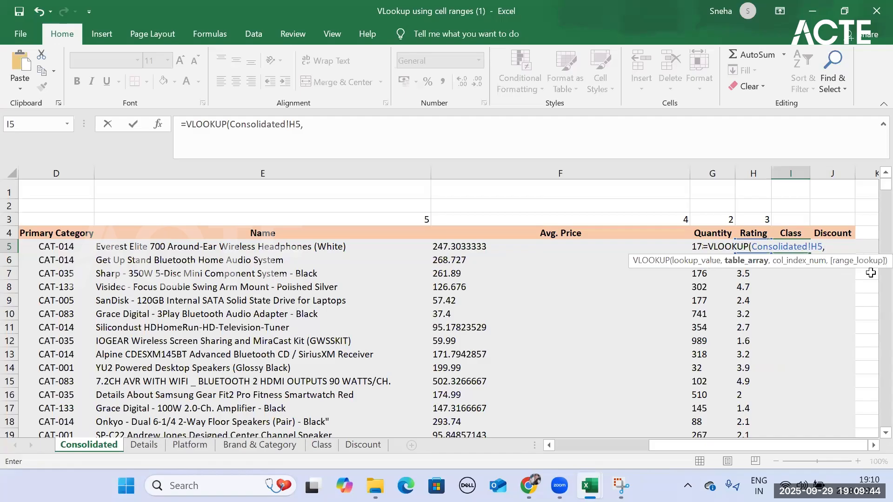
- Set the table array to the absolute range Class!$W$3:$X$9 and the column index to 2
click(330, 446)
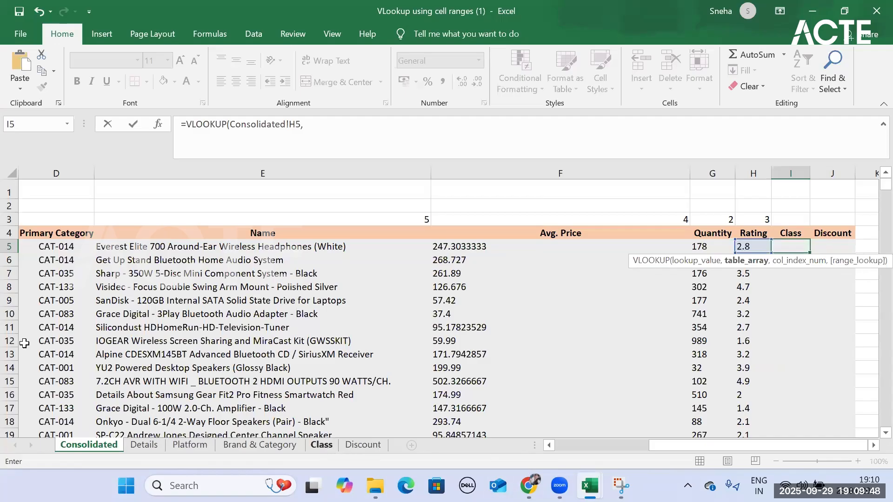
drag(70, 212, 150, 291)
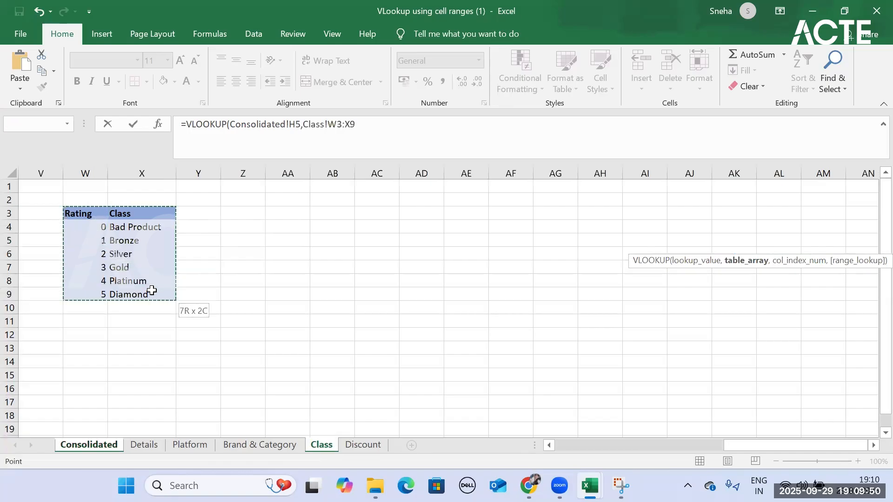
key(F4)
text(,)
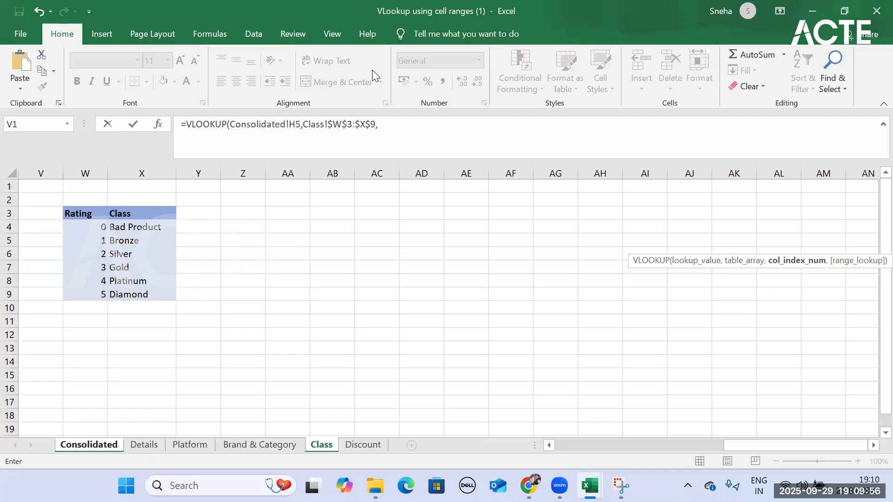
click(386, 127)
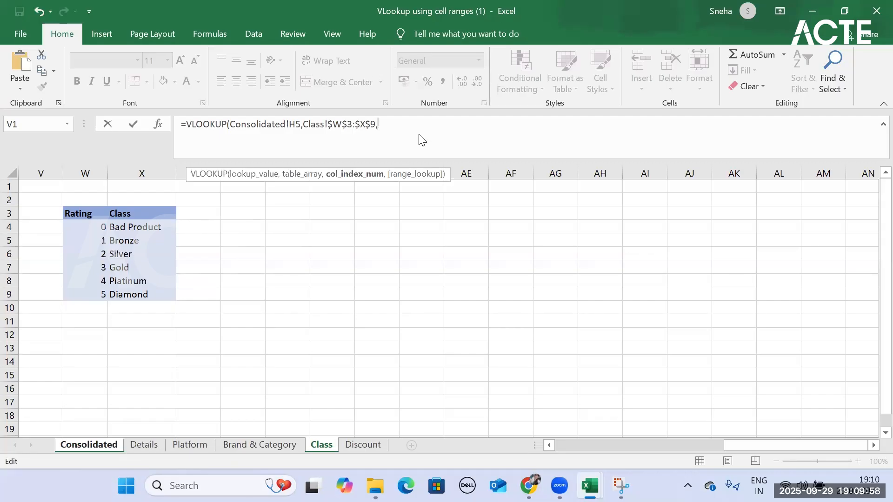
text(2,)
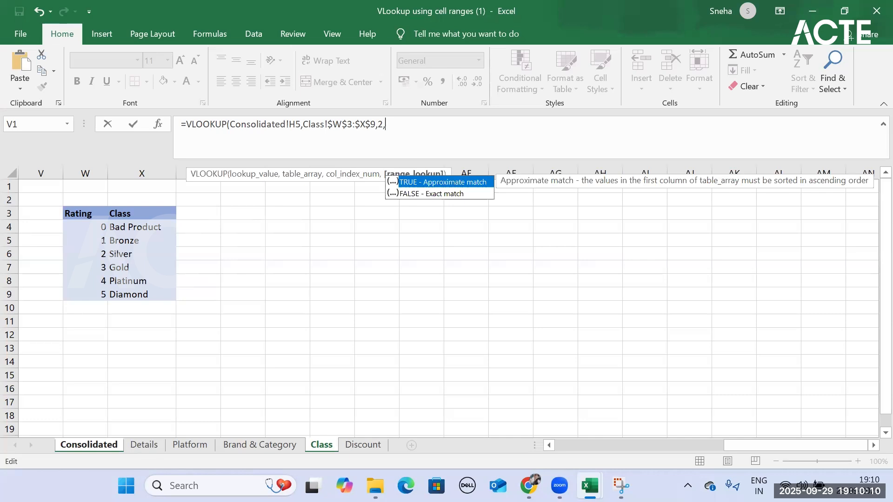
- Complete the I5 formula with TRUE (approximate match) as the range lookup, removing the stray Consolidated! reference
click(105, 447)
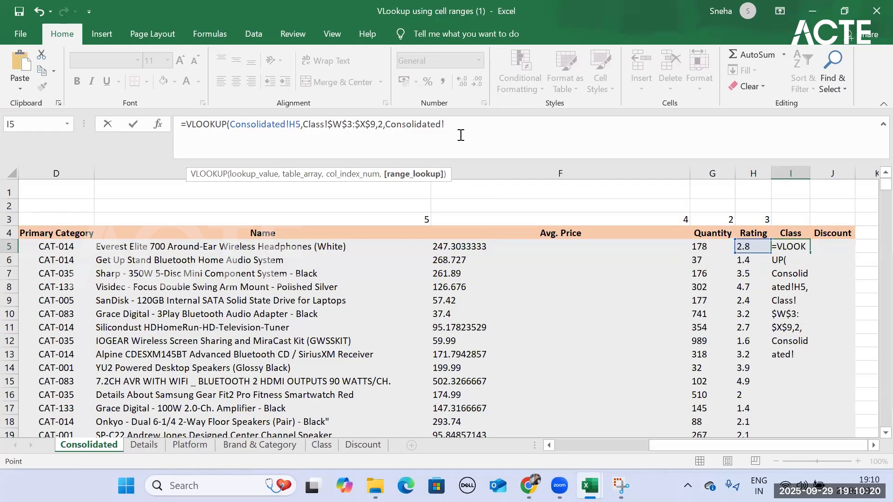
key(BackSpace)
key(BackSpace)
key(BackSpace)
key(BackSpace)
key(BackSpace)
key(BackSpace)
key(BackSpace)
key(BackSpace)
key(BackSpace)
key(BackSpace)
key(BackSpace)
key(BackSpace)
key(BackSpace)
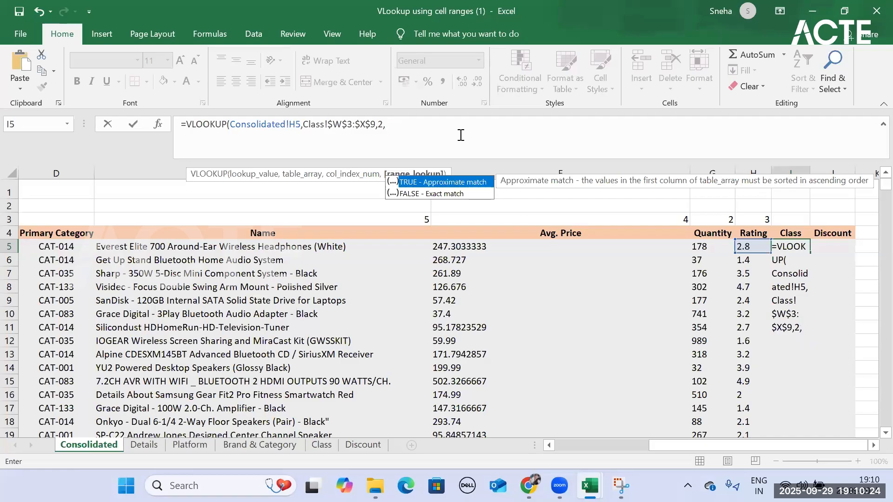
double_click(446, 181)
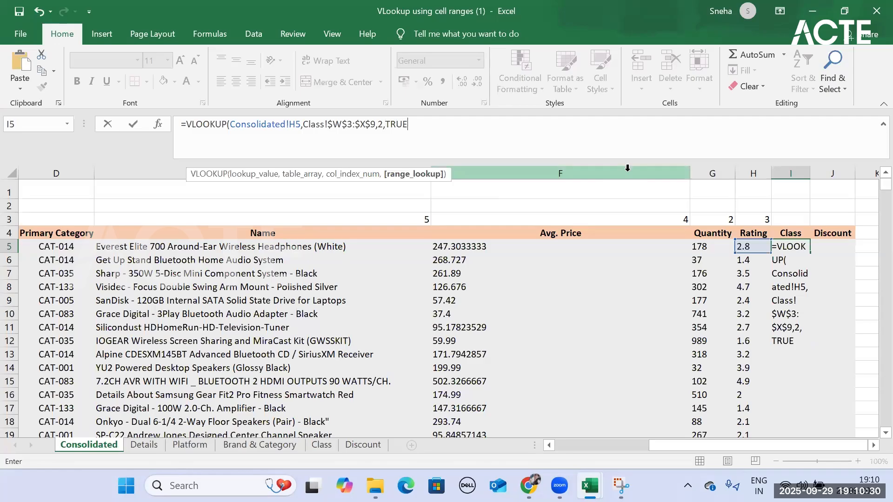
text())
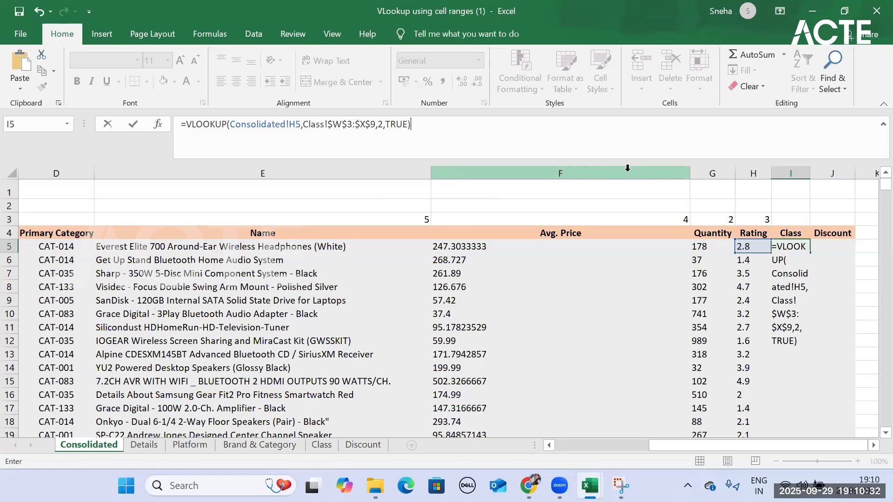
key(Return)
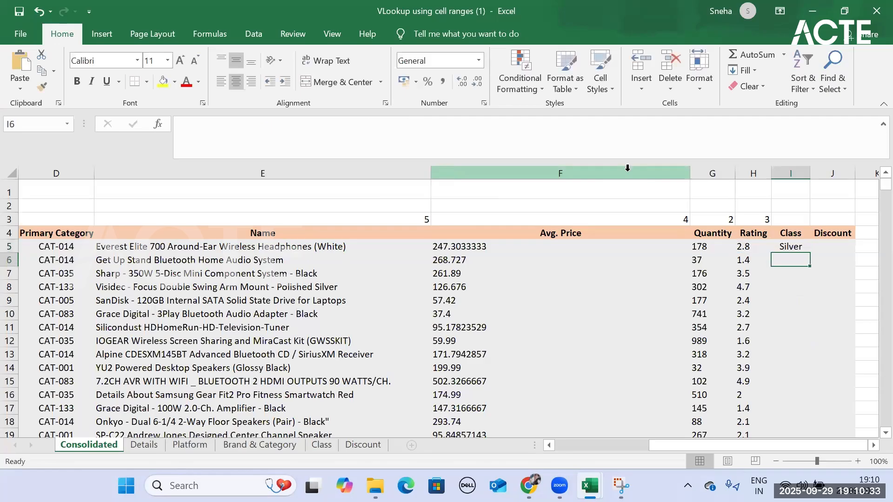
- Check I5's class against the rating 2 row of the Class sheet's table and return to the Consolidated sheet
click(791, 248)
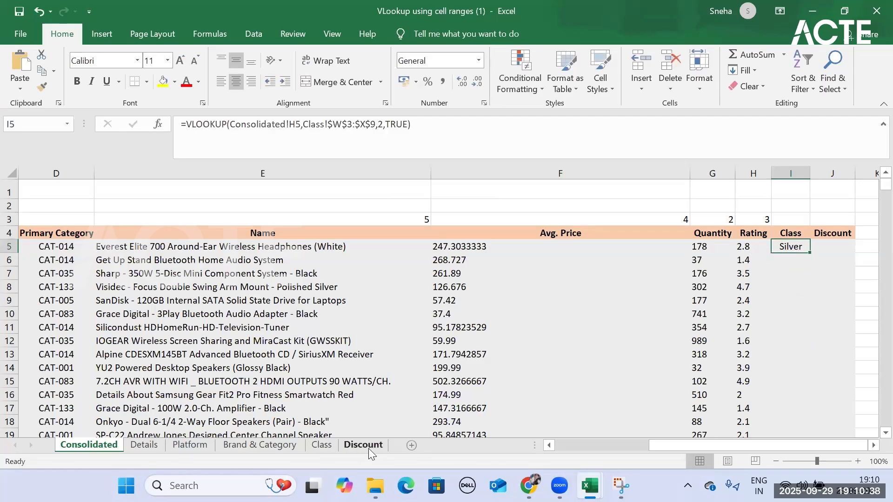
click(322, 445)
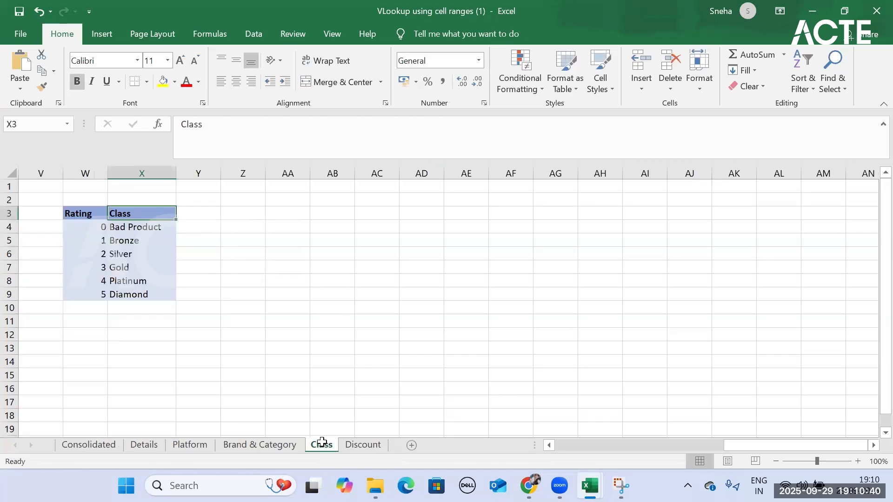
drag(93, 255, 137, 254)
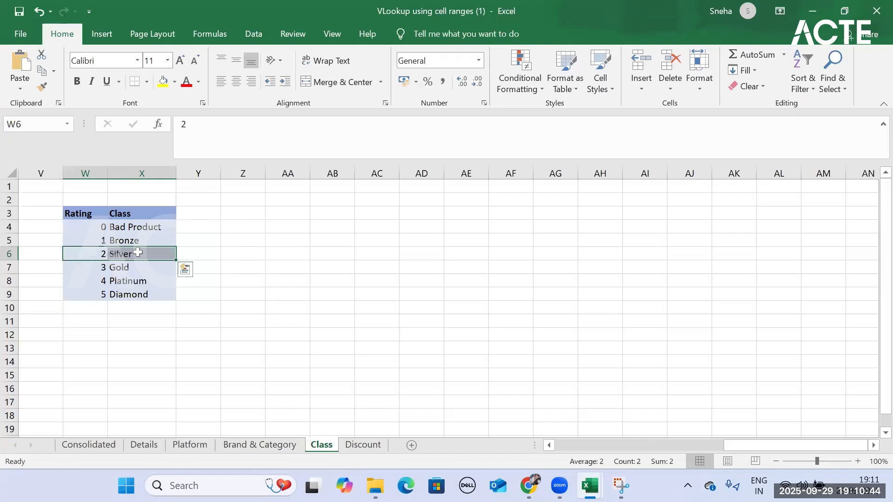
click(111, 448)
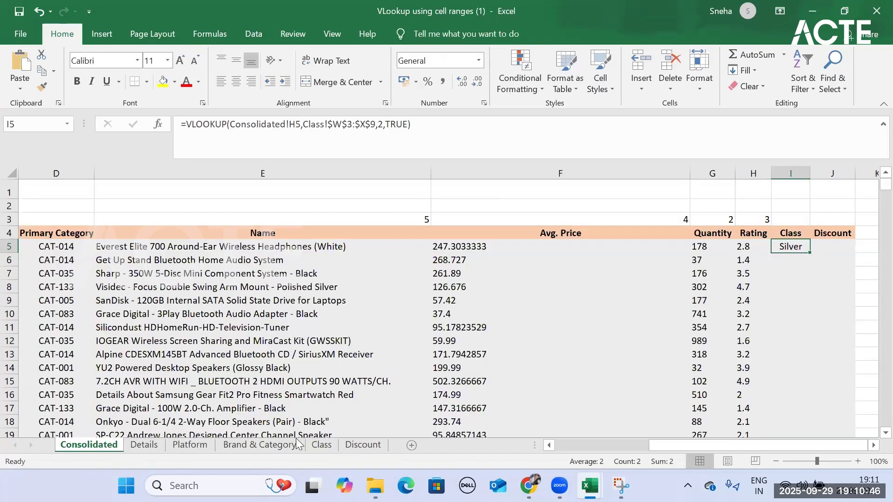
- Fill the I5 formula down the whole Class column and review the filled rows
double_click(810, 252)
scroll(808, 274, down, 20)
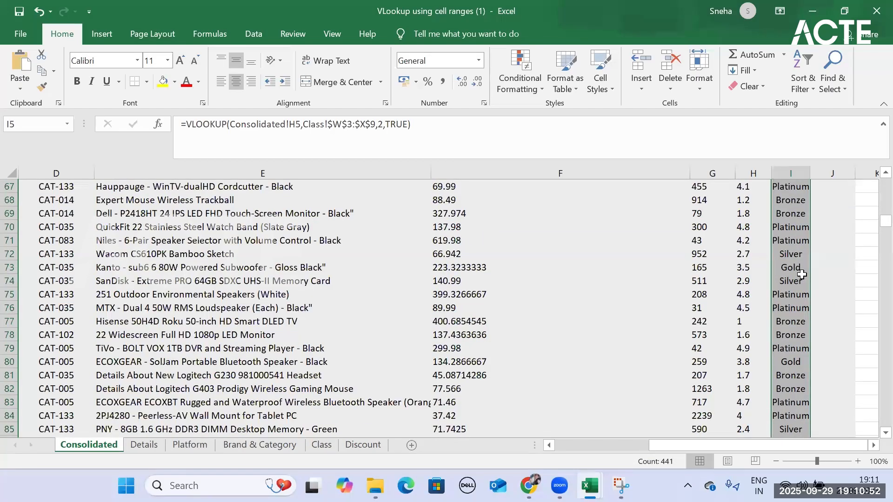
scroll(802, 275, down, 20)
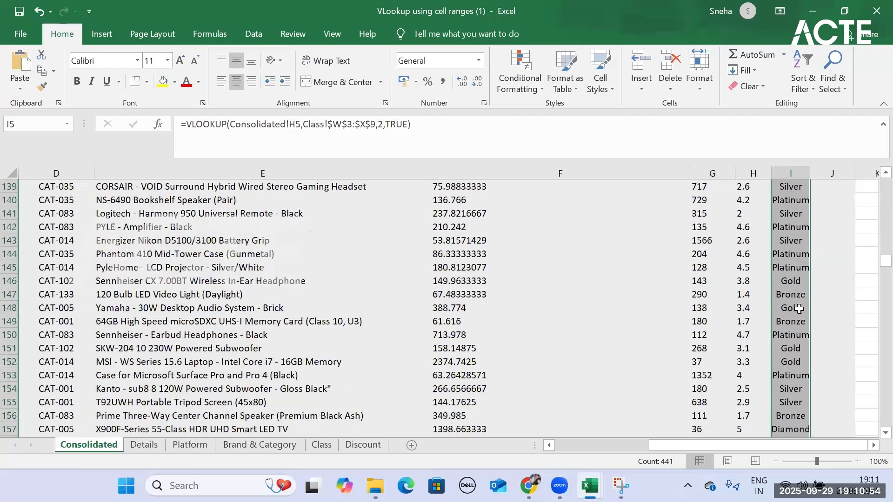
scroll(799, 307, down, 20)
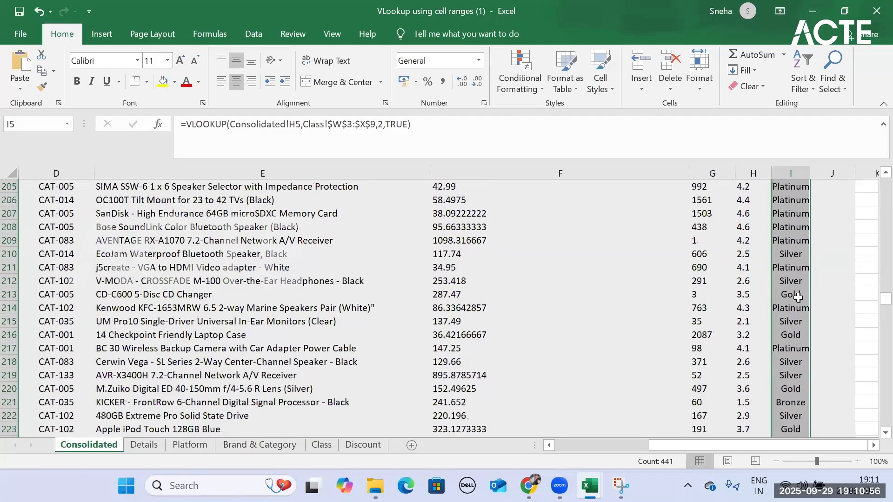
scroll(799, 298, up, 20)
scroll(800, 294, up, 17)
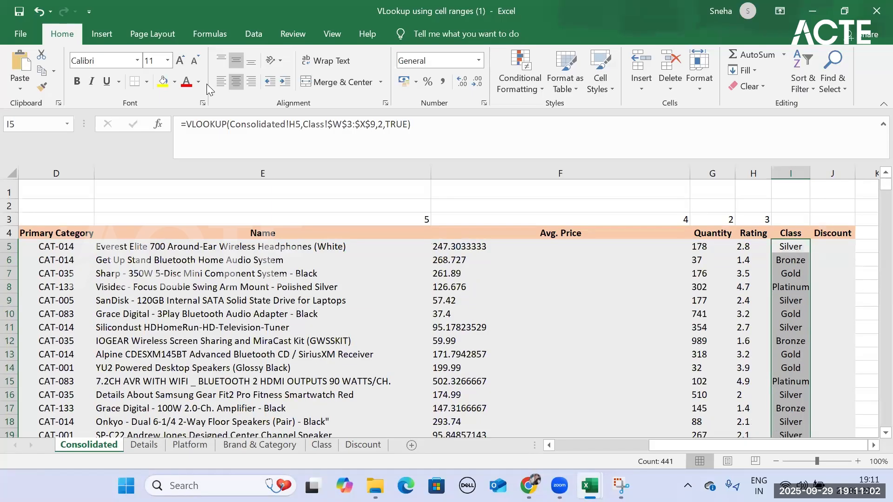
- Deselect the Class column by selecting F1 and switch to the Chrome browser window
click(324, 173)
click(560, 185)
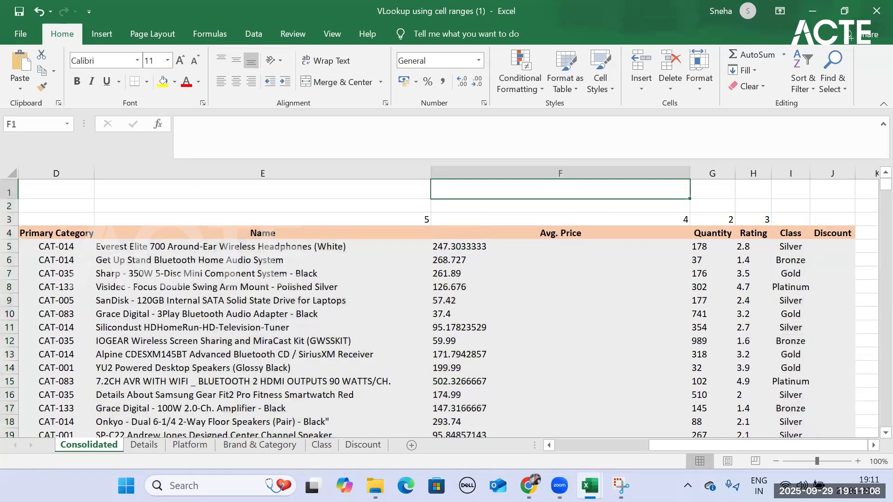
key(alt+Tab)
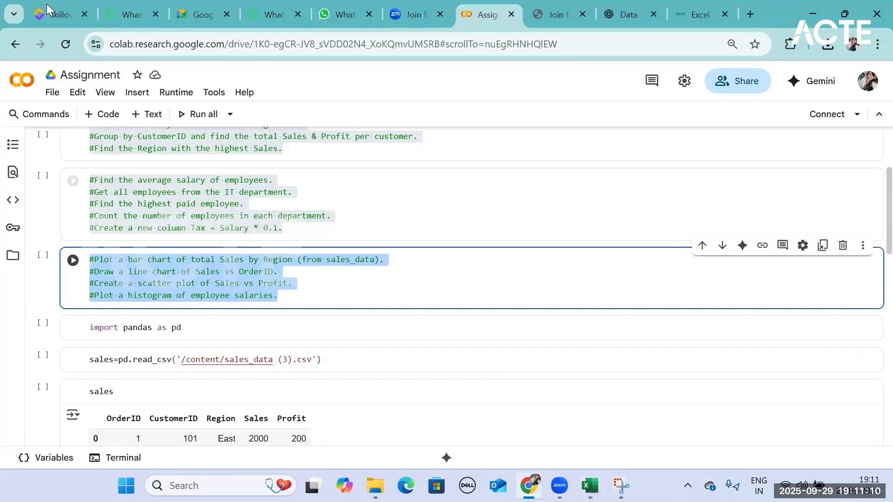
- Switch to the WhatsApp Web chat of the data analytics group and download the shared file Index Match (1).xlsx
click(120, 15)
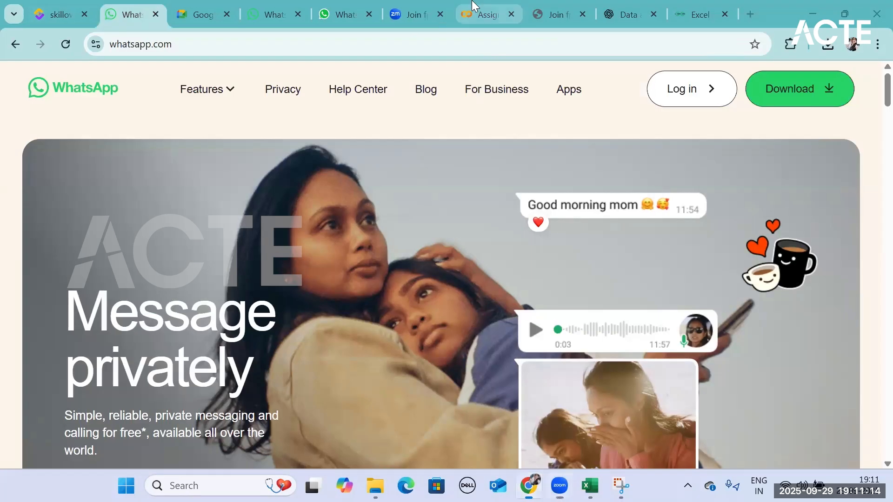
click(484, 13)
click(411, 14)
click(320, 6)
scroll(589, 310, down, 10)
scroll(696, 391, down, 5)
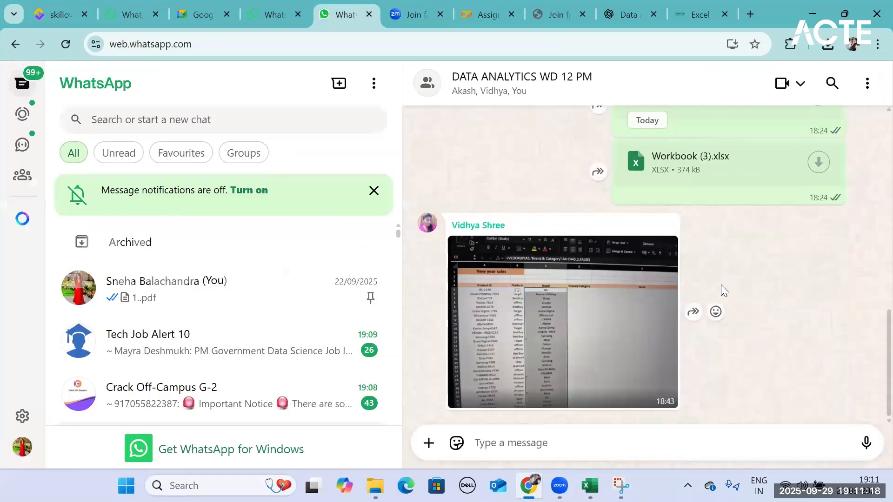
scroll(724, 291, up, 4)
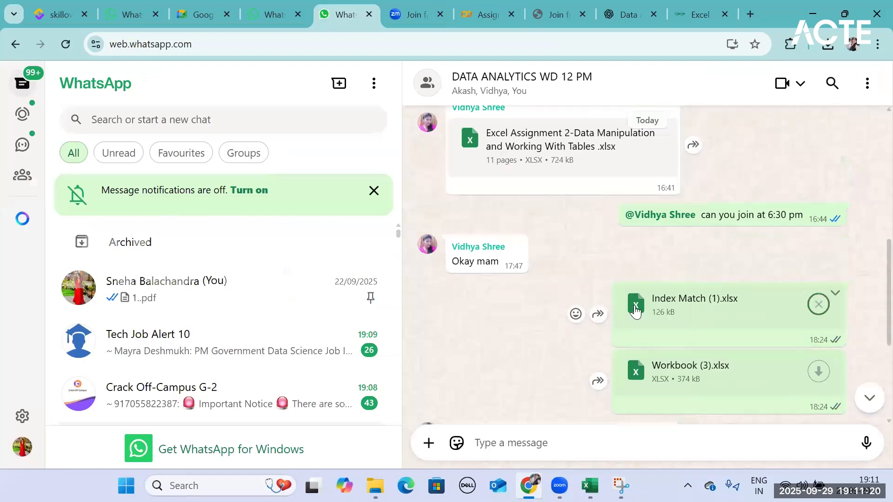
click(818, 305)
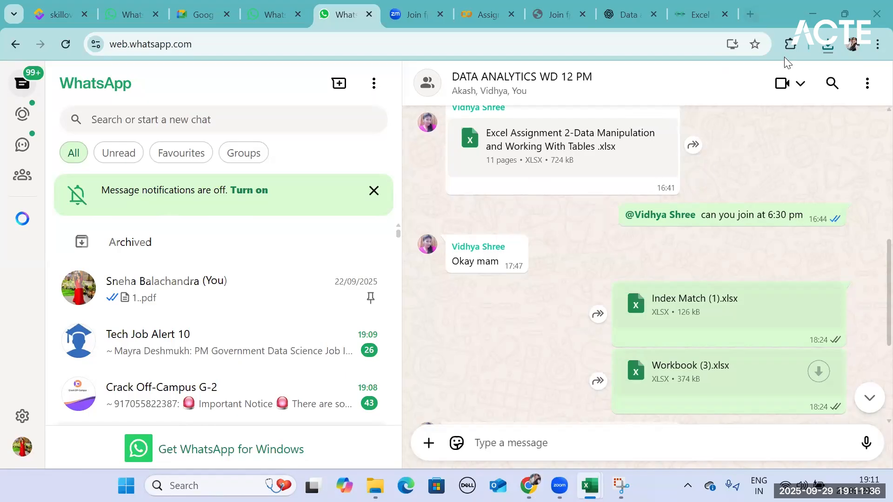
- Check the browser's recent downloads, minimize the browser and bring up the Index Match (1) (1) workbook in Excel
click(828, 46)
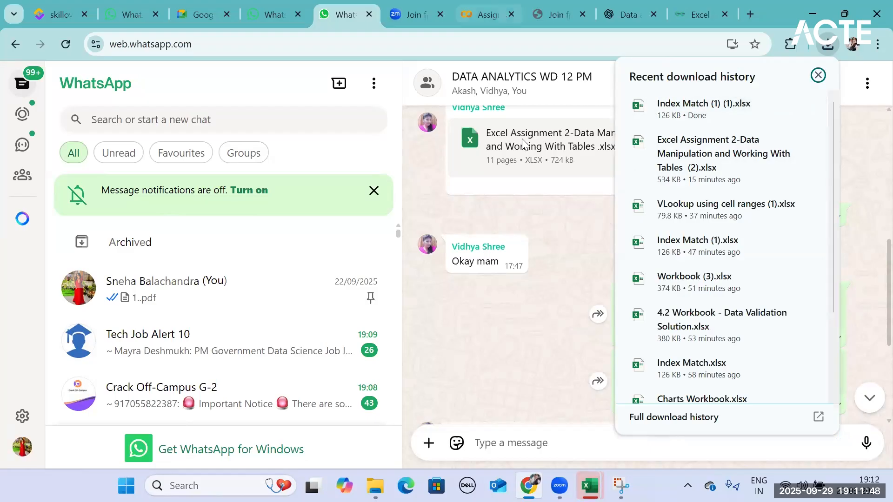
click(813, 14)
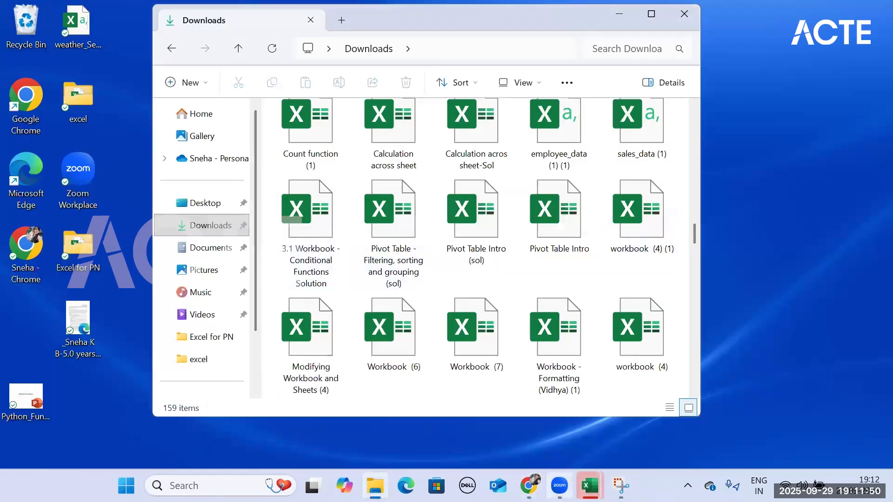
mouse_move(590, 486)
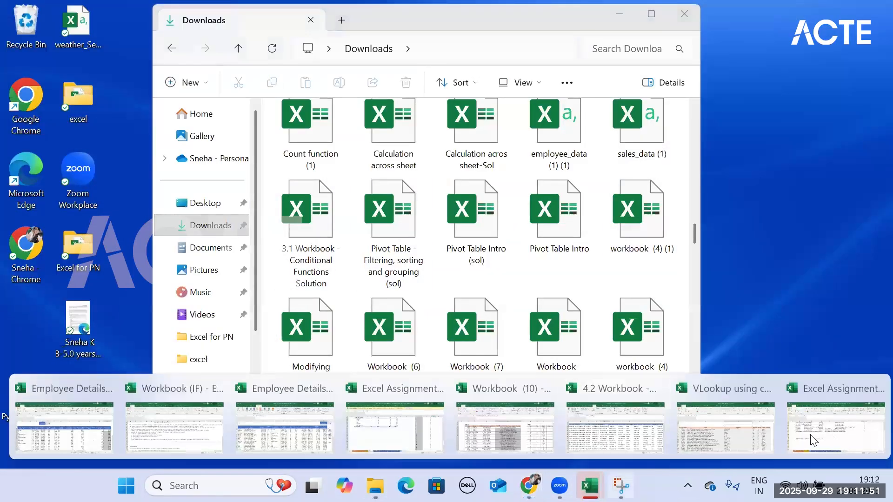
click(71, 427)
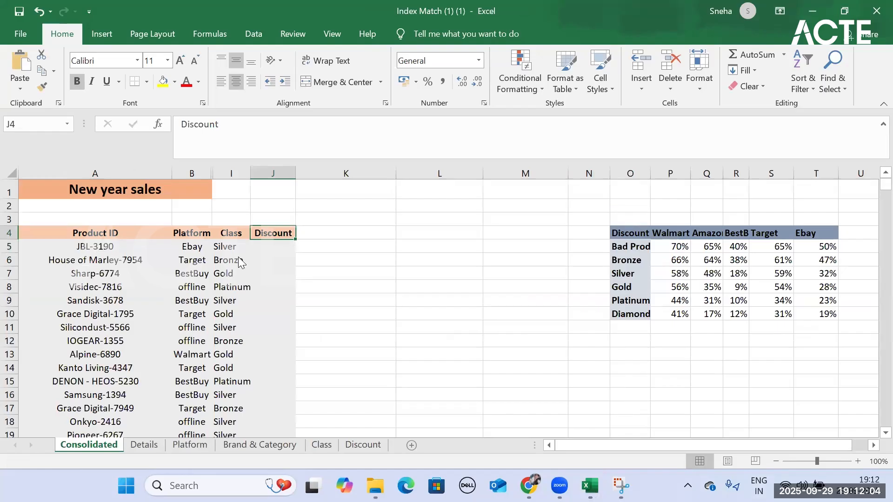
- Examine the first product's Platform and Class cells, the discount table and the empty Discount cell J5
click(206, 260)
click(229, 243)
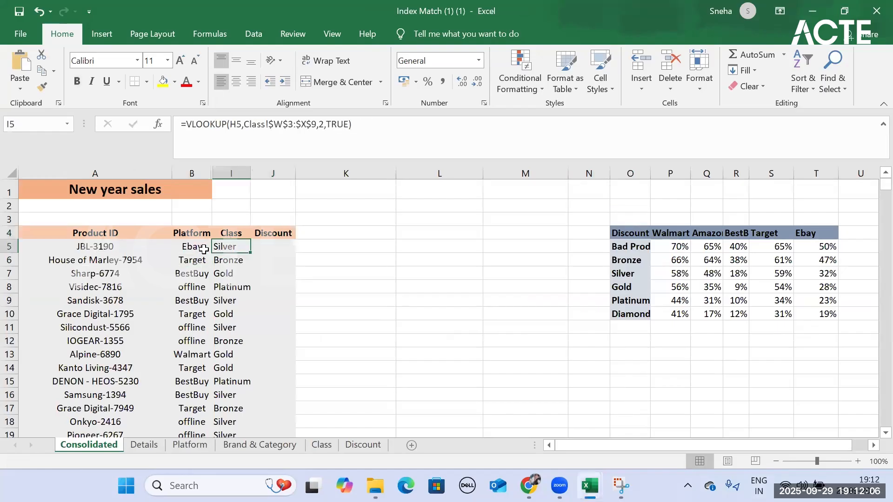
key(Left)
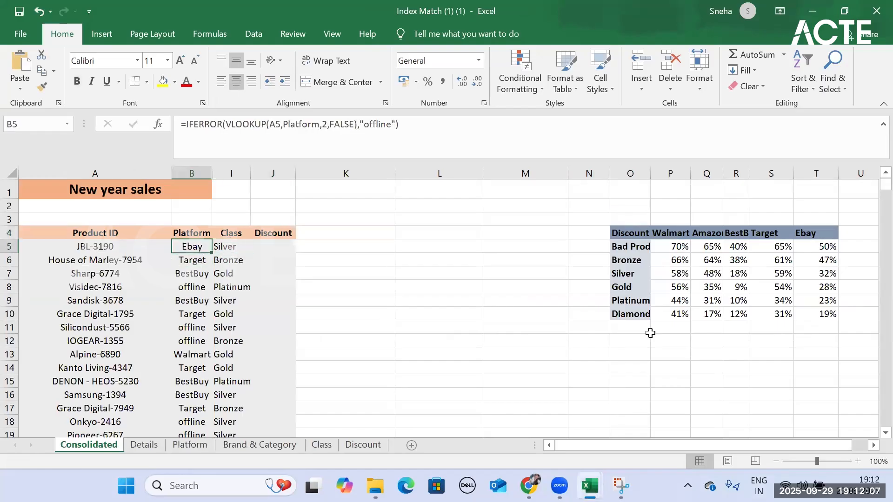
click(621, 229)
click(707, 246)
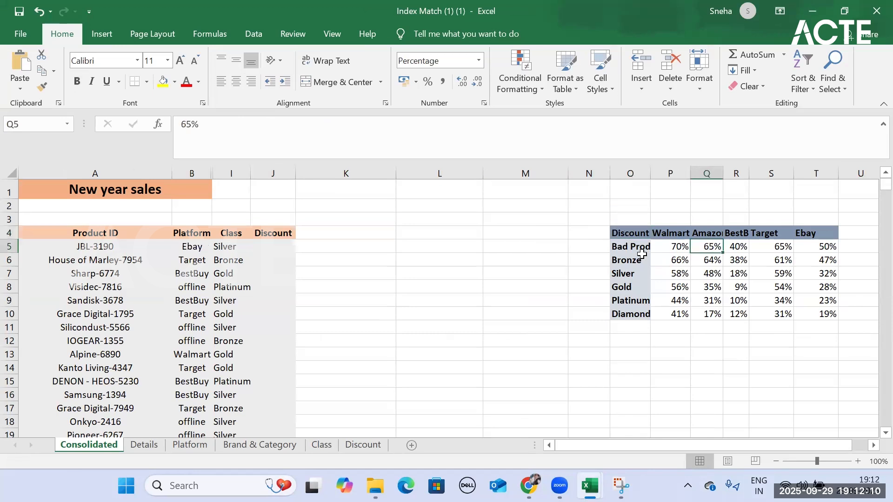
click(279, 246)
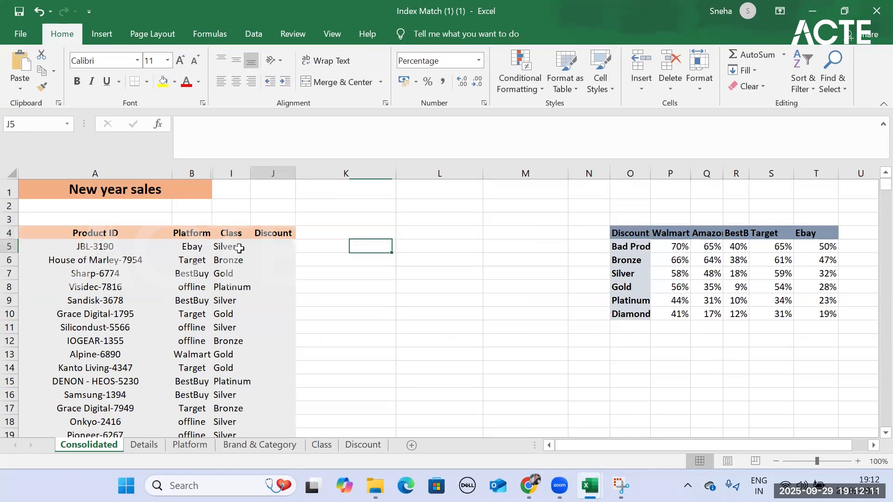
- Relate the Platform column to the discount table's header range P4:T4 and review its class labels in O5:O10
click(199, 235)
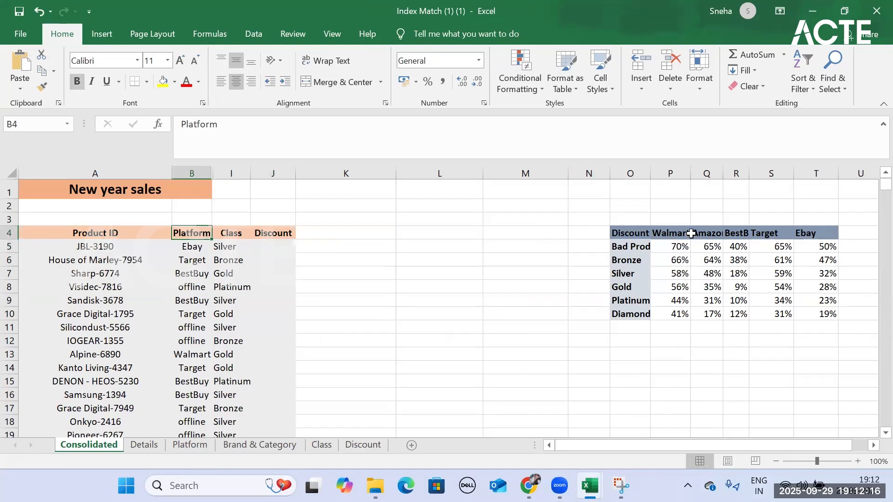
drag(679, 233, 825, 232)
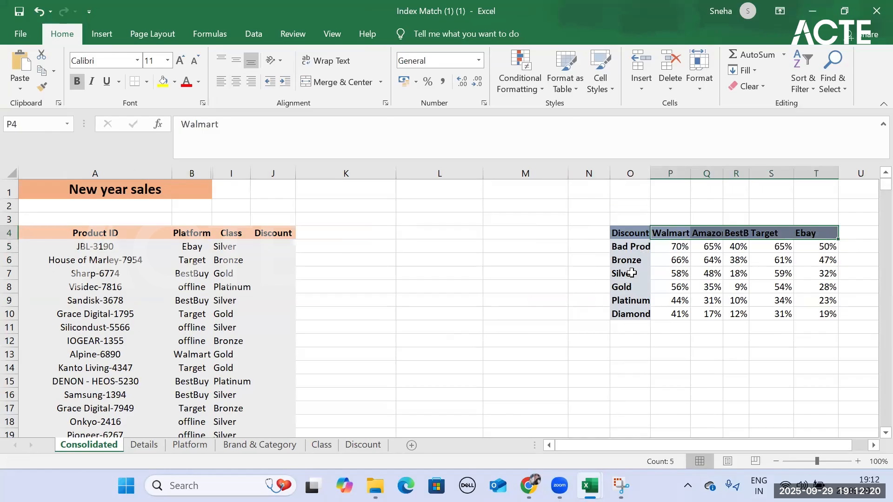
drag(628, 246, 633, 316)
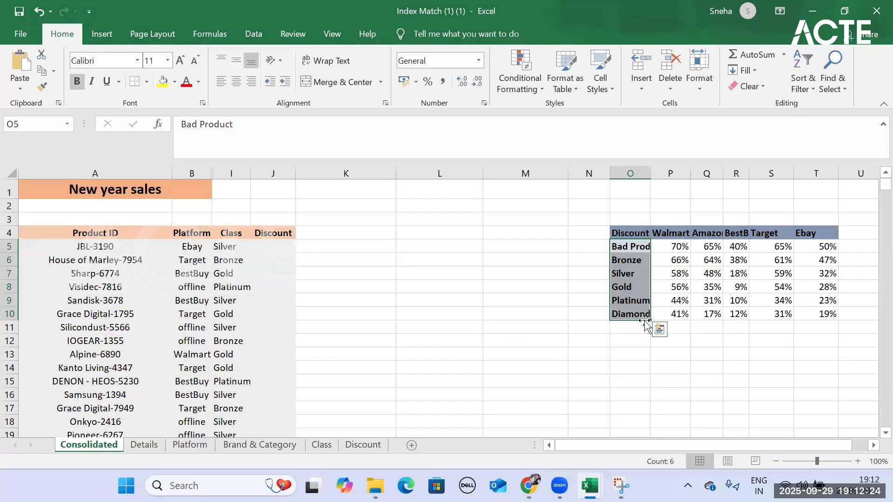
click(678, 232)
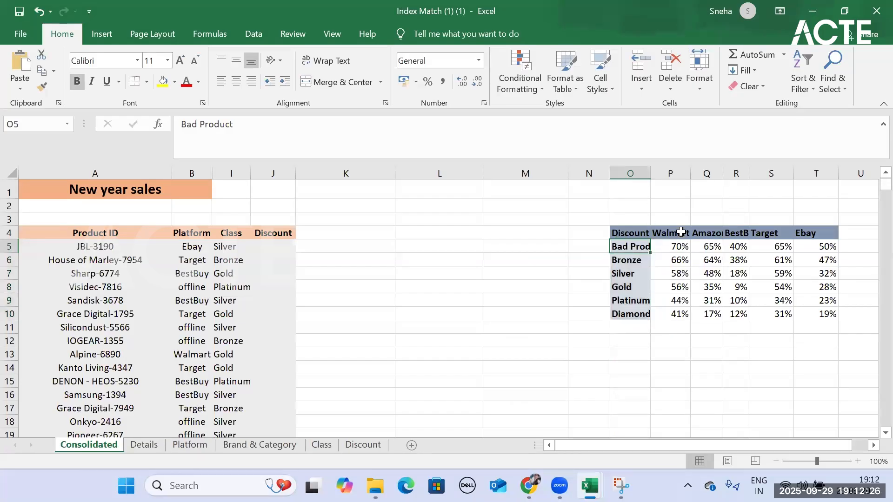
click(629, 259)
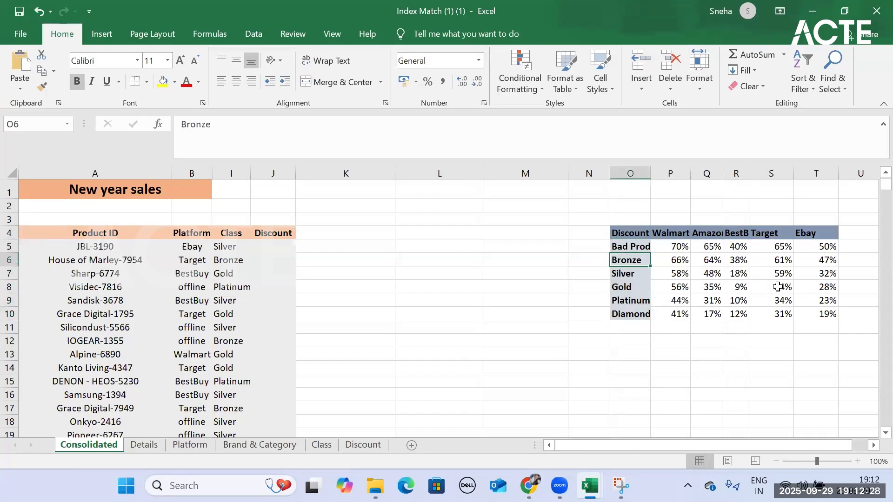
click(686, 272)
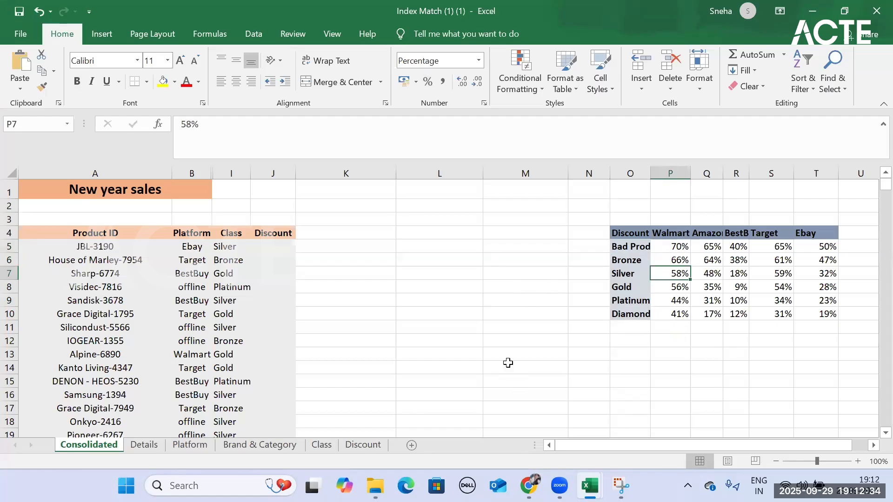
- Trace the first product's discount by following the Ebay column and the Silver row to their intersection in the discount table
click(819, 236)
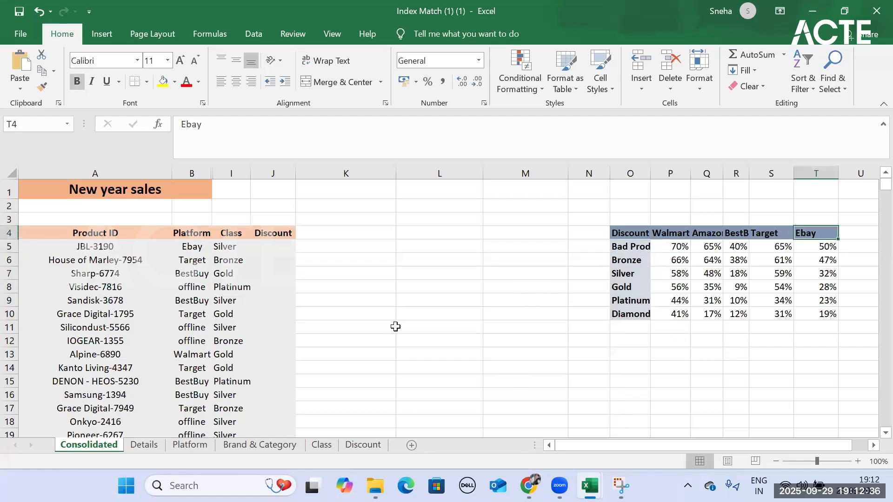
drag(205, 249, 223, 248)
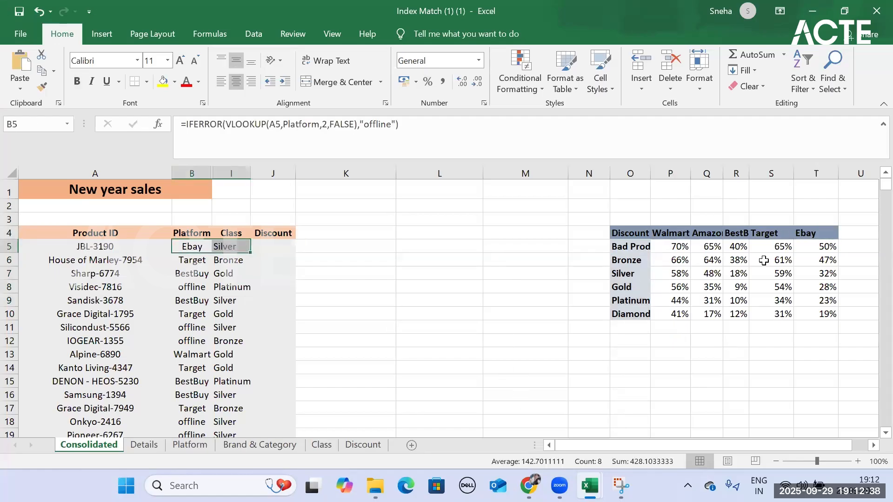
drag(819, 238, 820, 278)
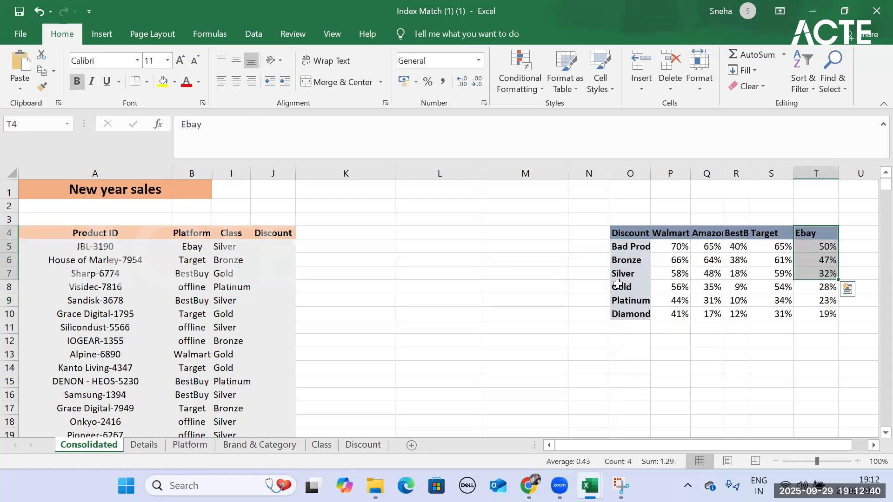
drag(623, 274, 822, 274)
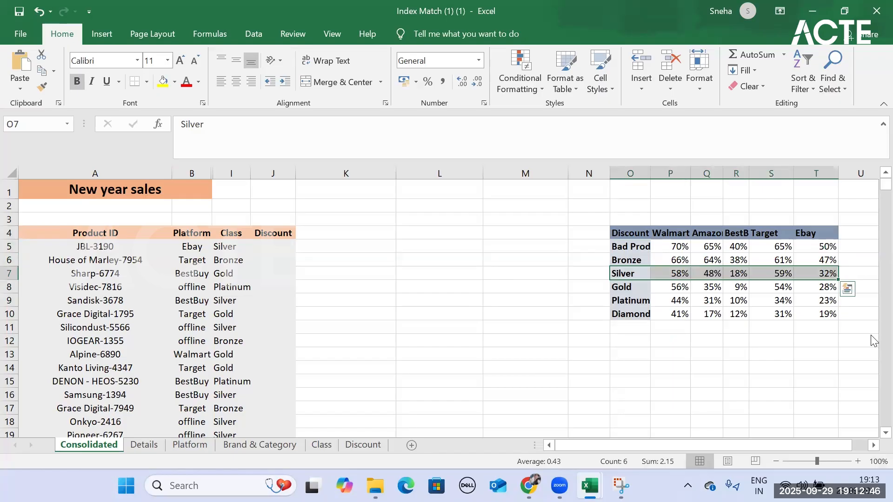
click(817, 234)
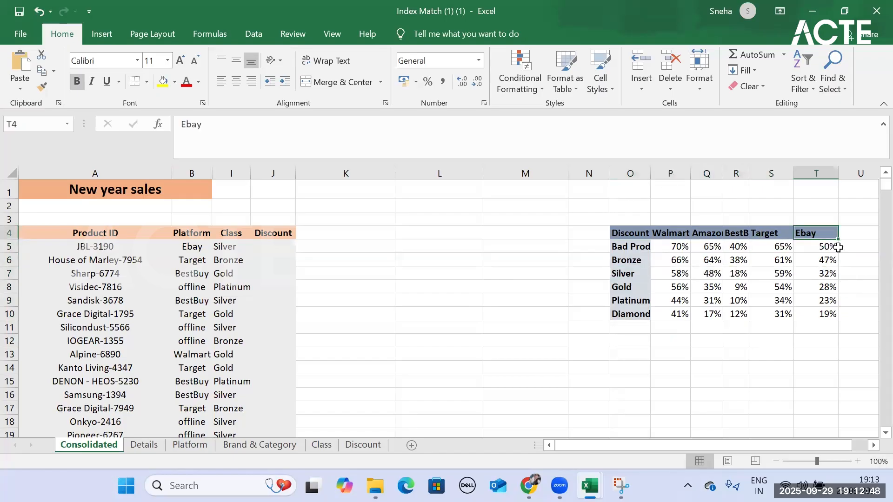
- Start a VLOOKUP formula in Discount cell J5 with the platform in B5 as the lookup value
click(271, 243)
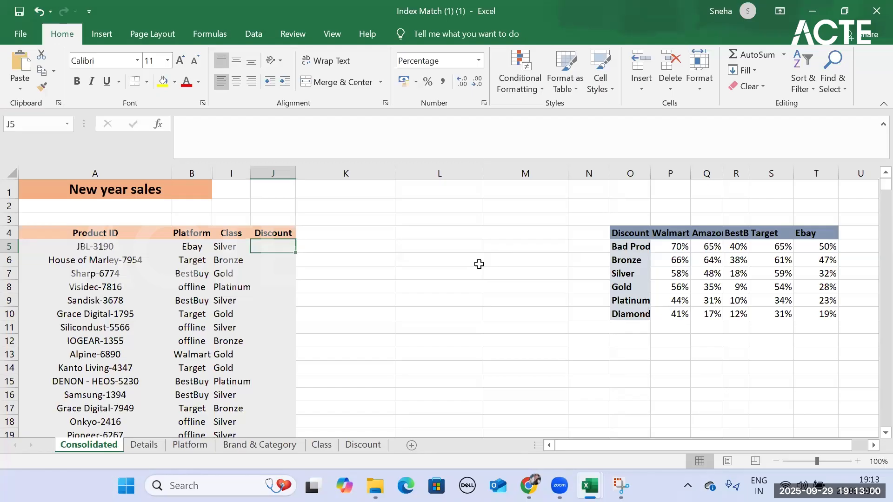
text(=v)
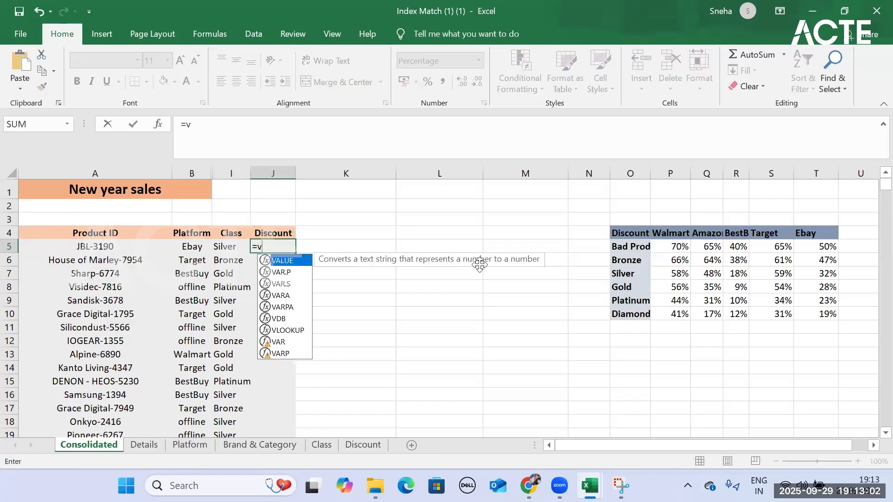
text(lo)
key(Tab)
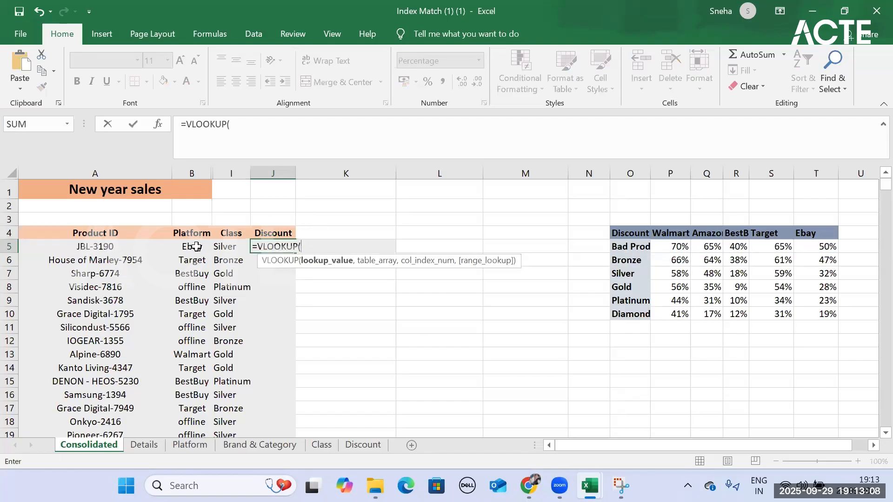
click(196, 246)
text(,)
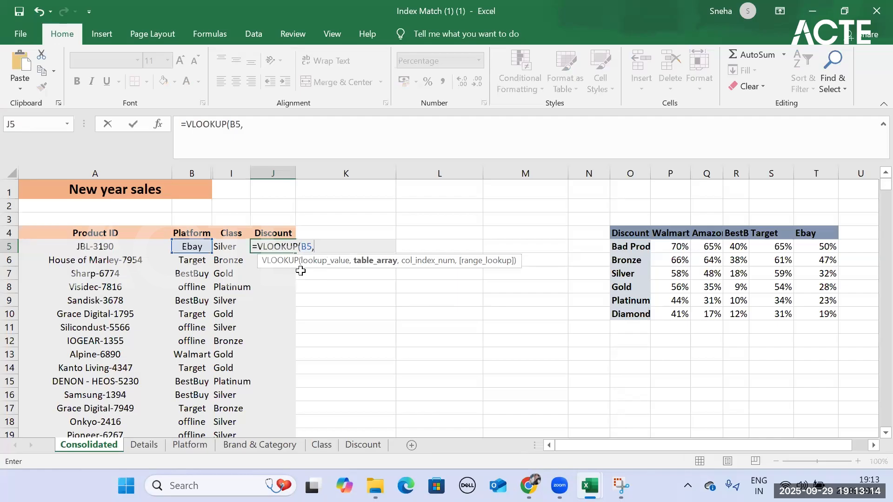
- Try to complete the J5 VLOOKUP with the absolute table range $O$4:$T$10, column index 5 and FALSE for exact match
drag(622, 231, 806, 311)
key(F4)
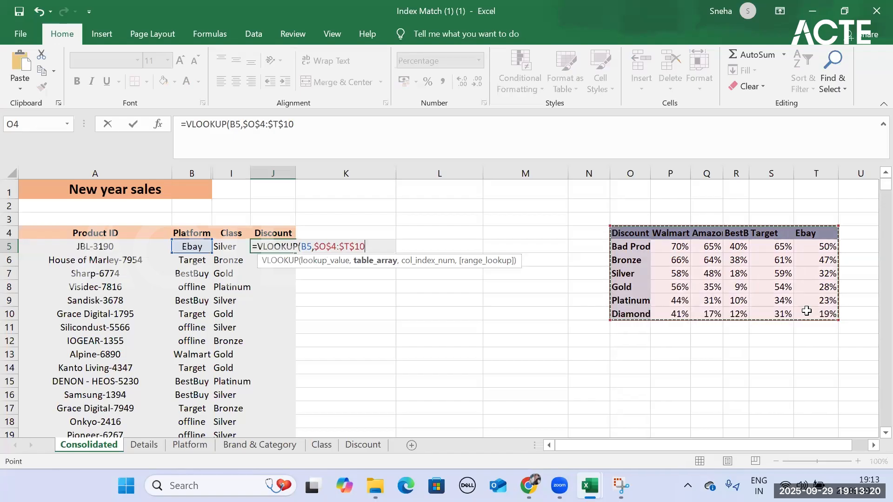
text(,)
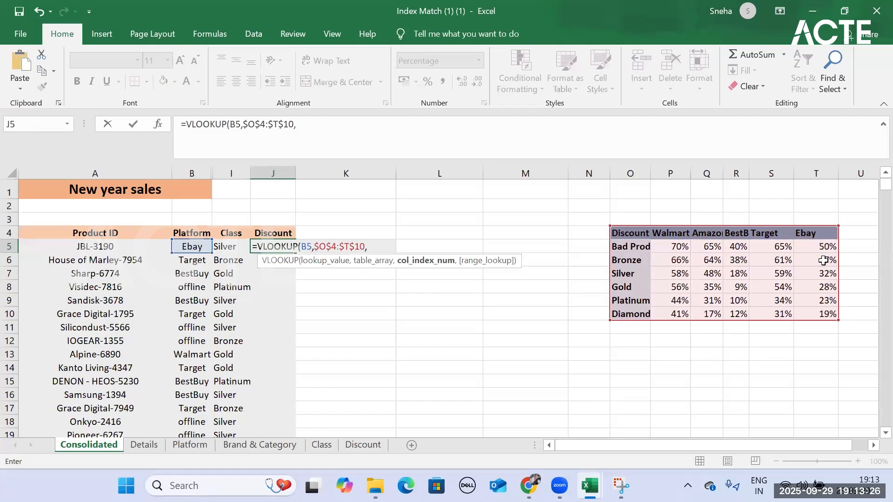
text(5,)
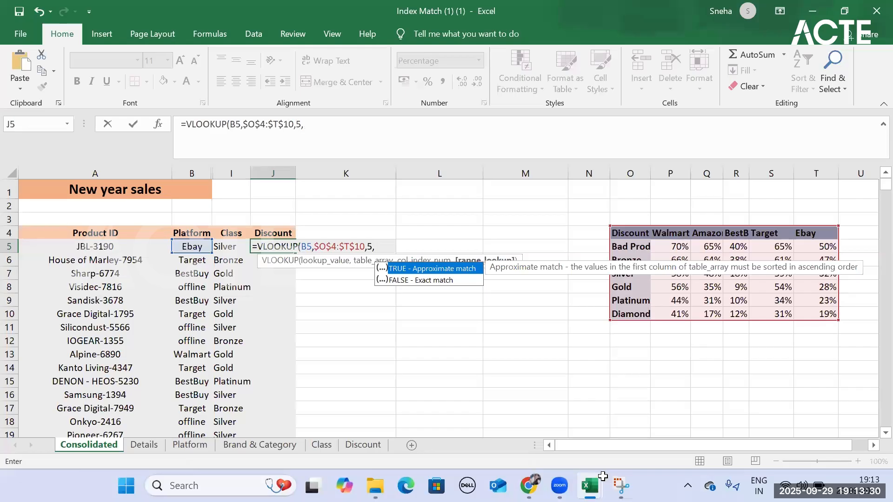
double_click(446, 280)
key(Return)
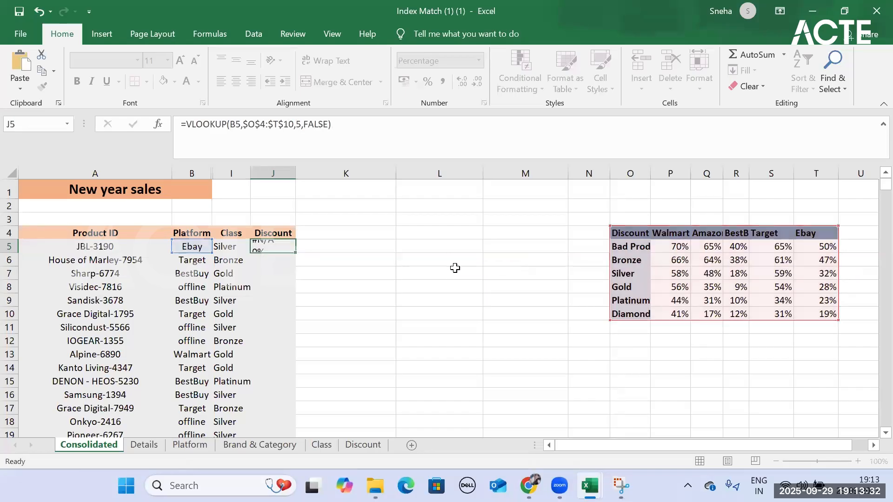
- Replace the VLOOKUP in Discount cell J5 with the start of an INDEX formula
key(Up)
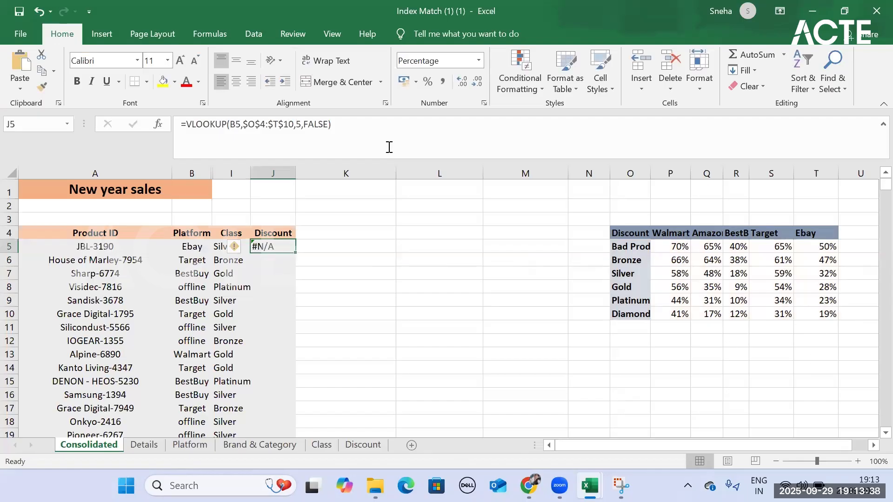
drag(390, 147, 190, 122)
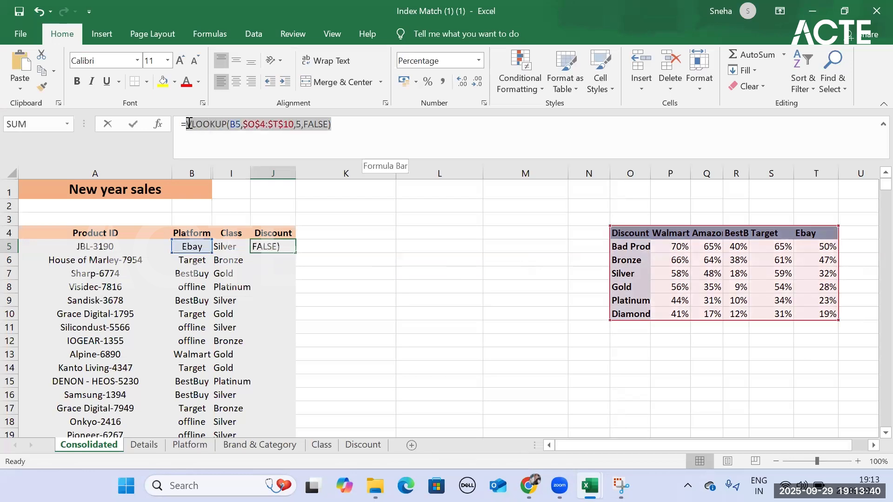
key(BackSpace)
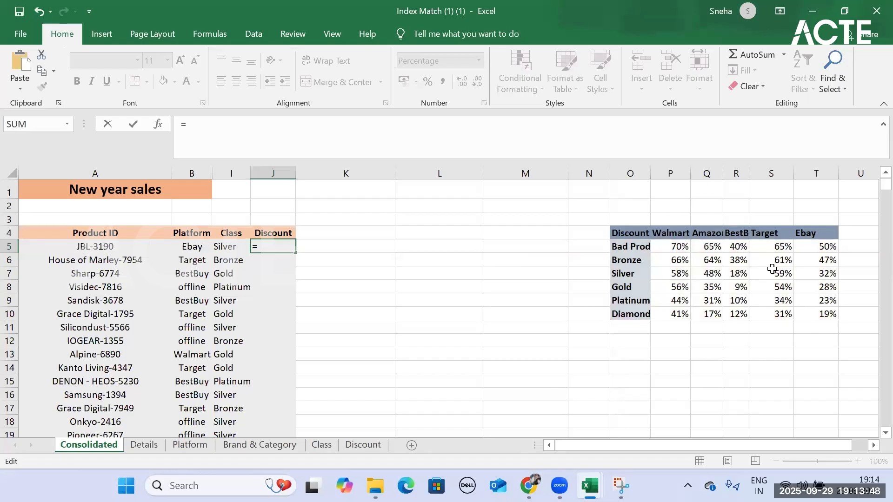
text(in)
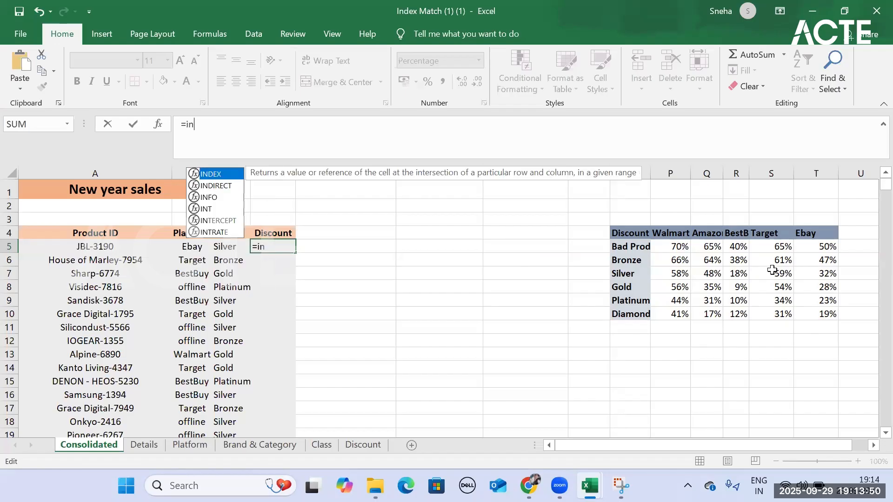
text(dex)
key(Tab)
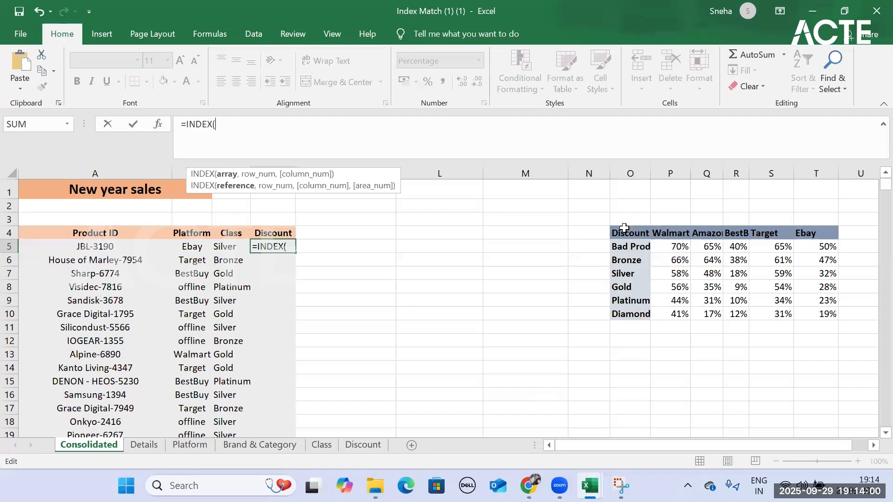
- Give the J5 INDEX formula the array O4:T10, row number 4 and column number 6
drag(613, 231, 827, 311)
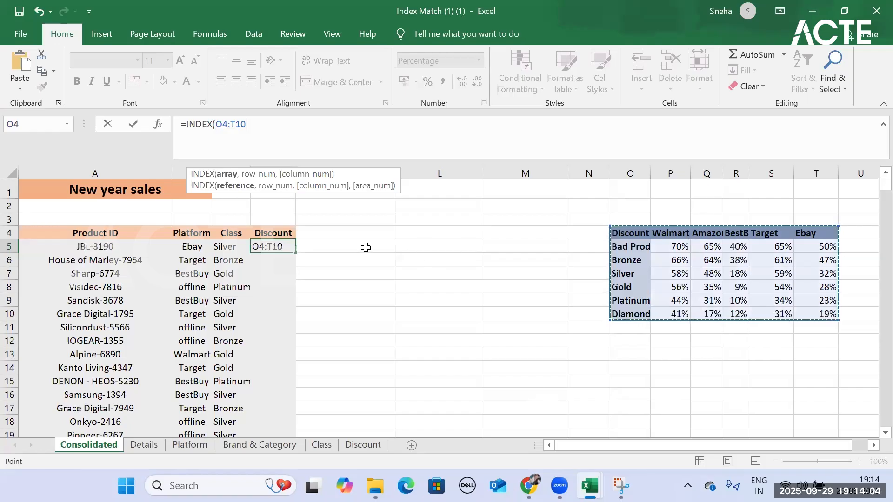
text(,4)
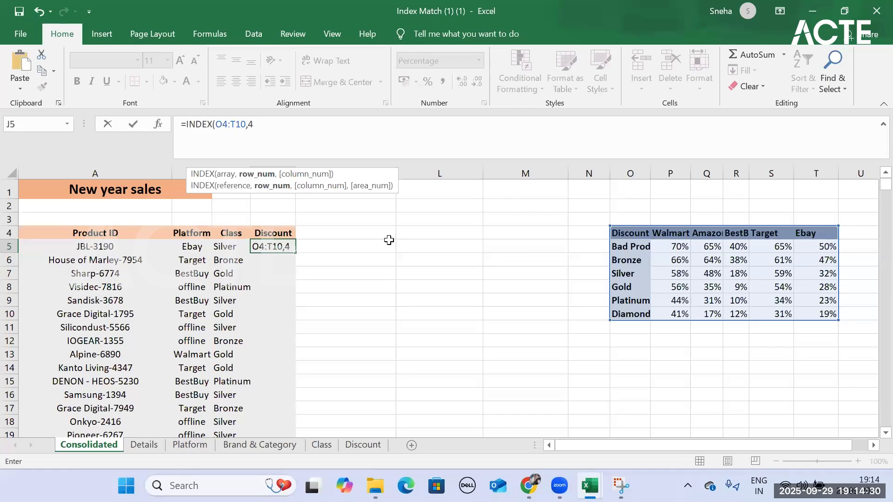
text(,)
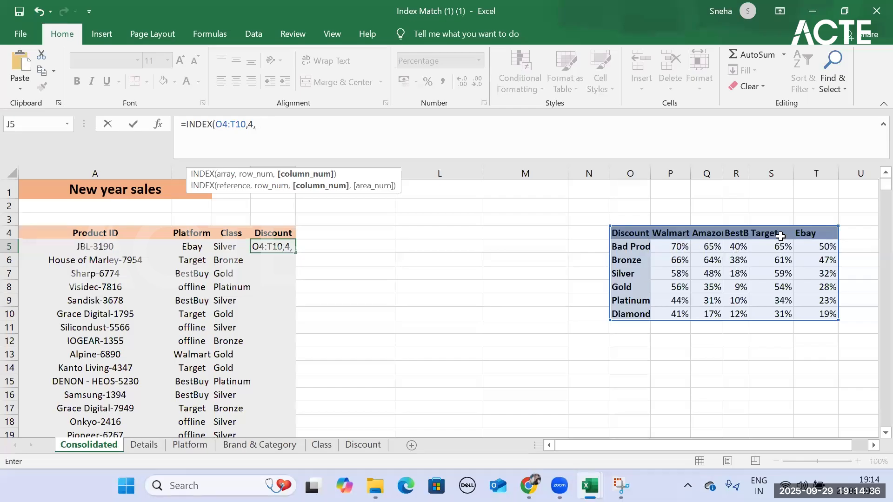
text(6)
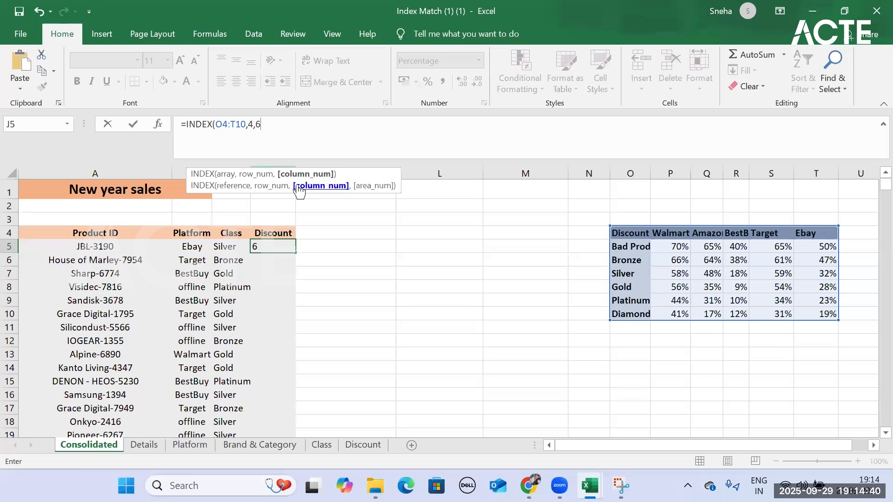
- Make the INDEX array reference absolute as $O$4:$T$10 and complete the J5 formula
click(225, 138)
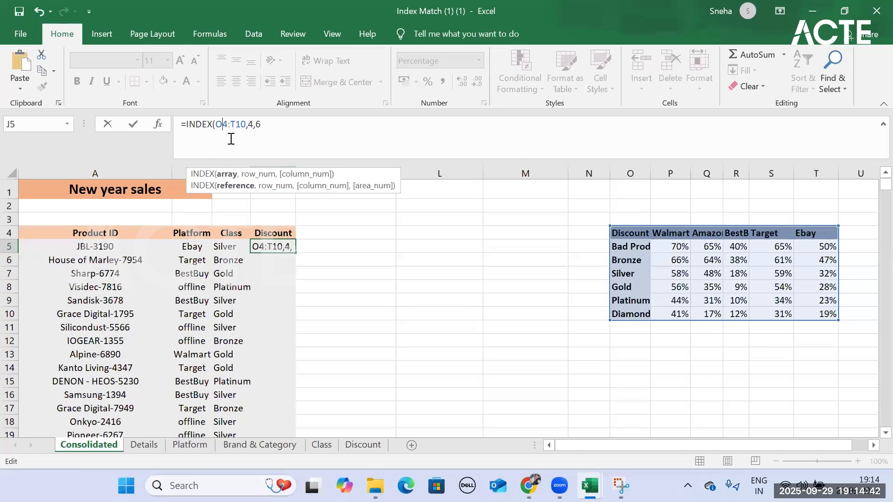
key(F4)
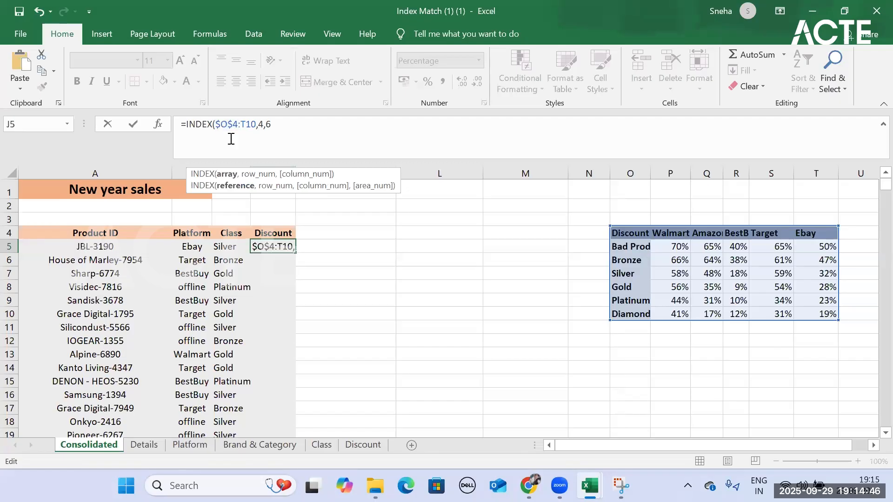
key(F4)
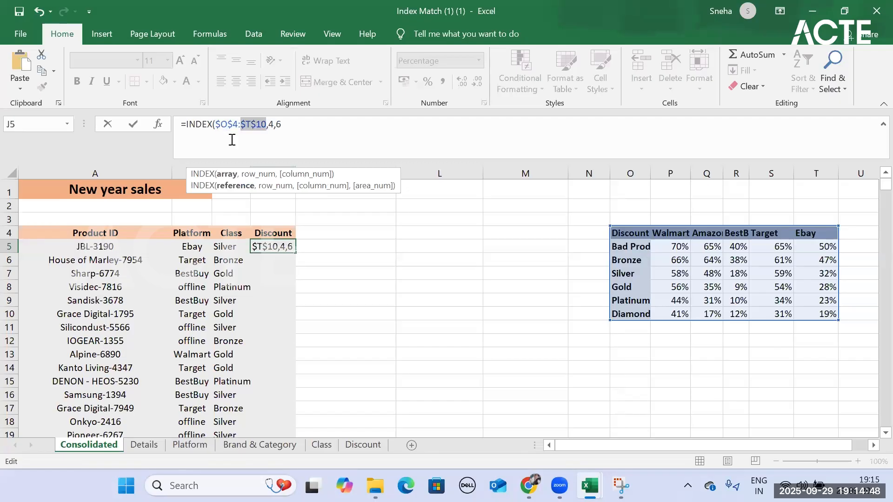
click(292, 123)
text())
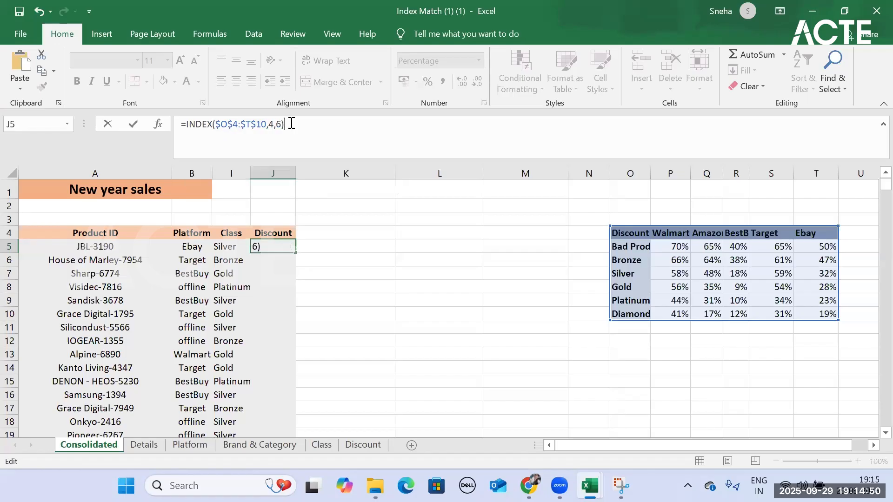
key(Return)
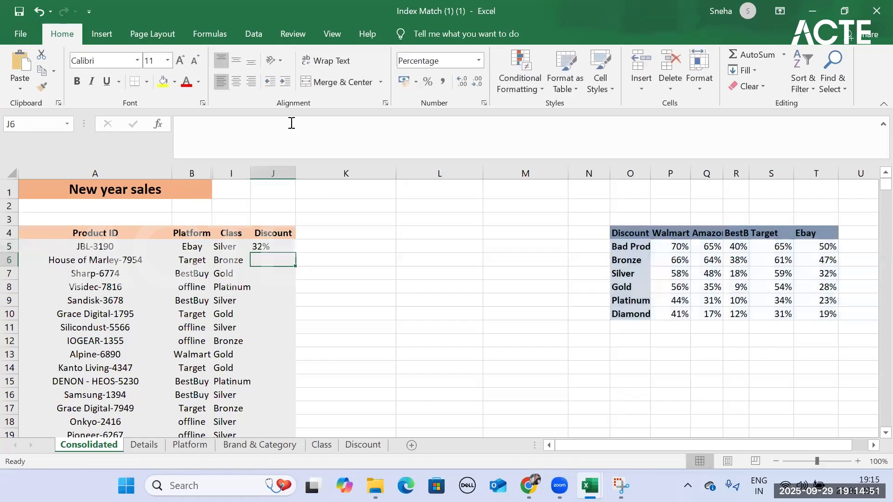
- Check the J5 discount against the Silver row and Ebay column of the discount table
click(285, 241)
drag(623, 275, 826, 237)
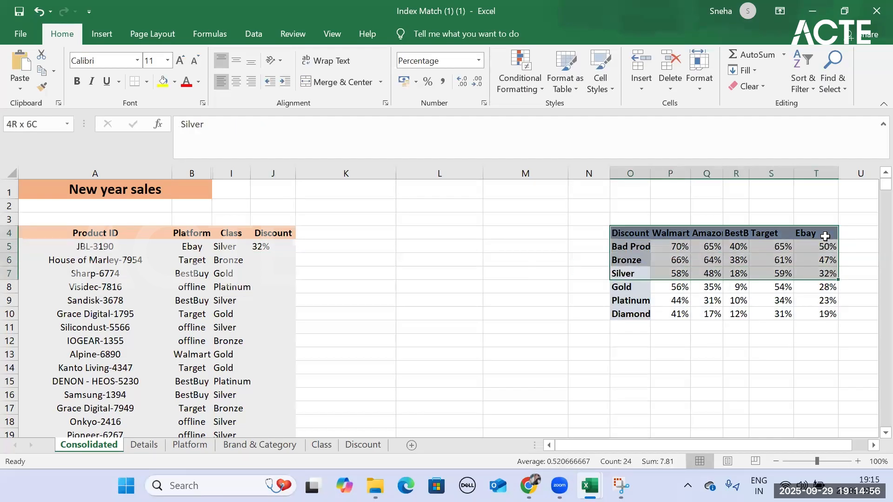
click(826, 237)
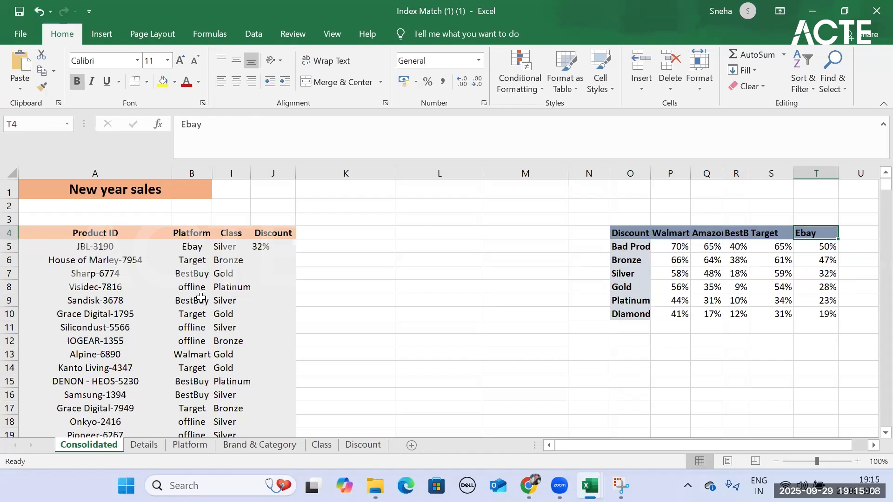
- Add the headers "Rownumber" in K4 and "column number" in L4 beside the Discount column
click(331, 227)
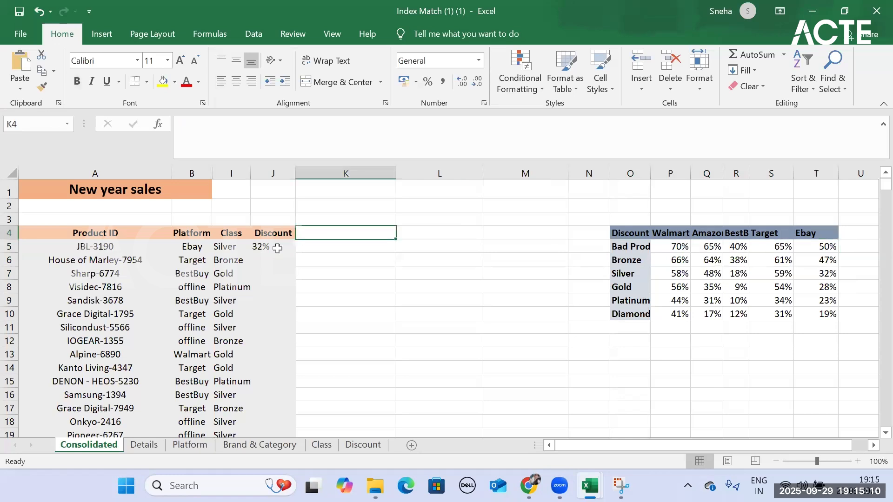
text(Rownumber)
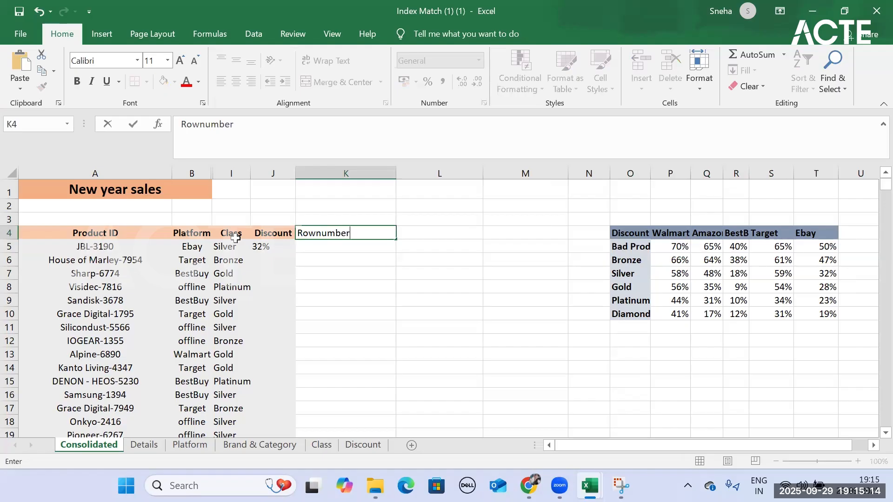
key(Tab)
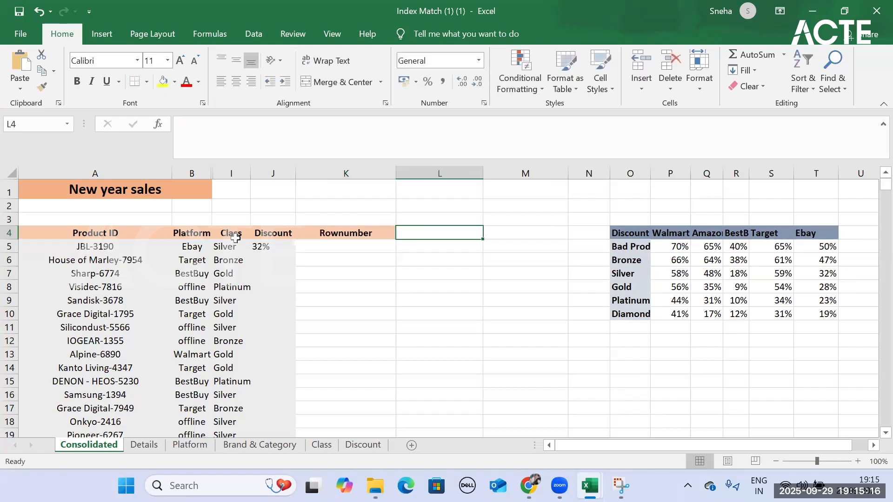
text(co)
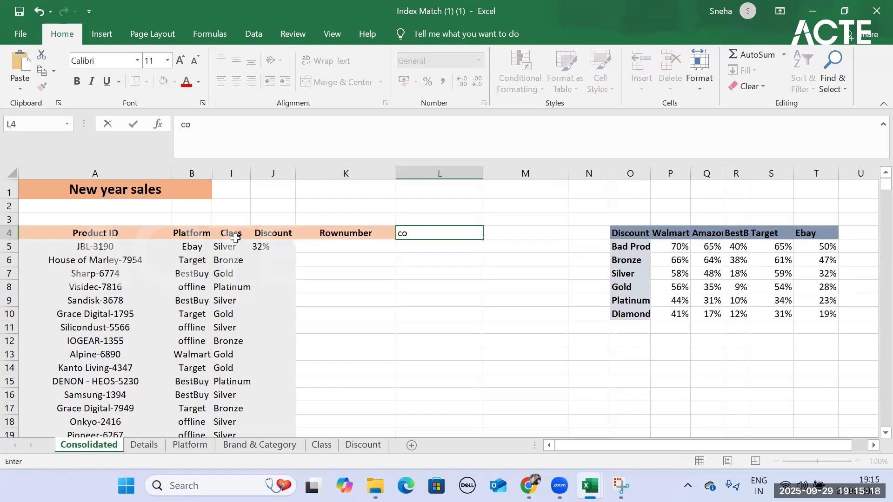
text(luna)
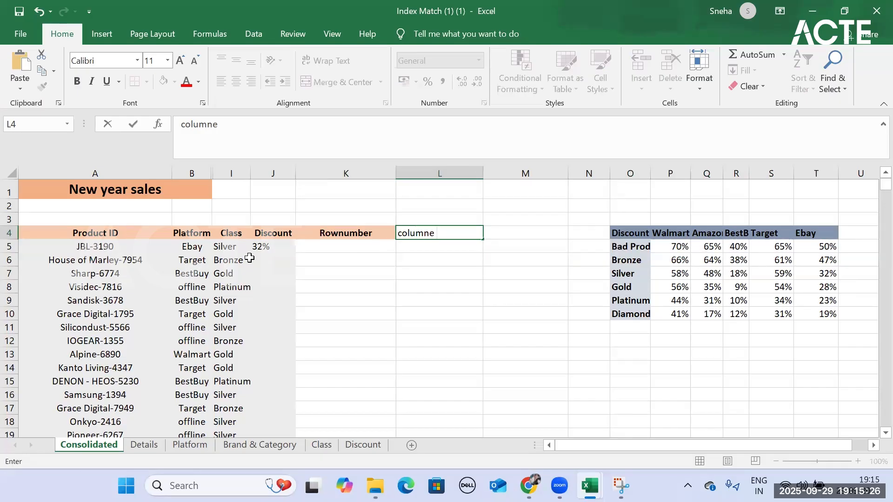
text(mber)
key(Return)
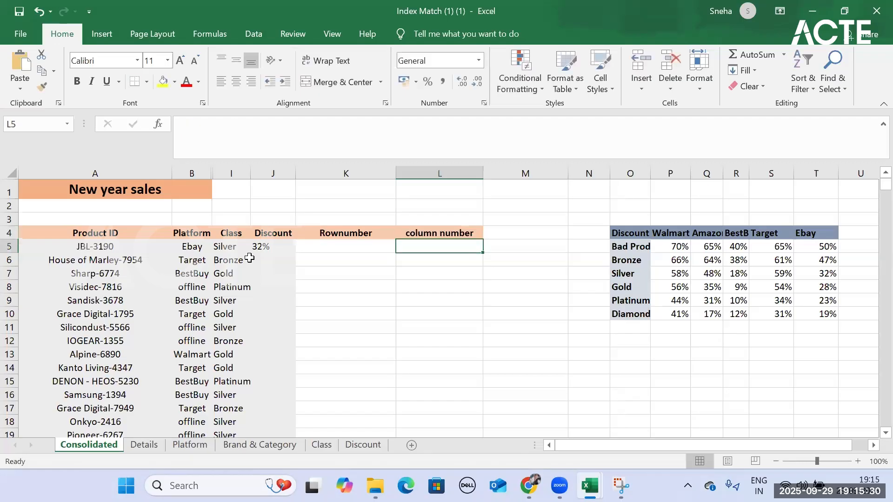
- Start a MATCH formula in cell K5 under the Rownumber header, correcting the misspelled function name
click(375, 245)
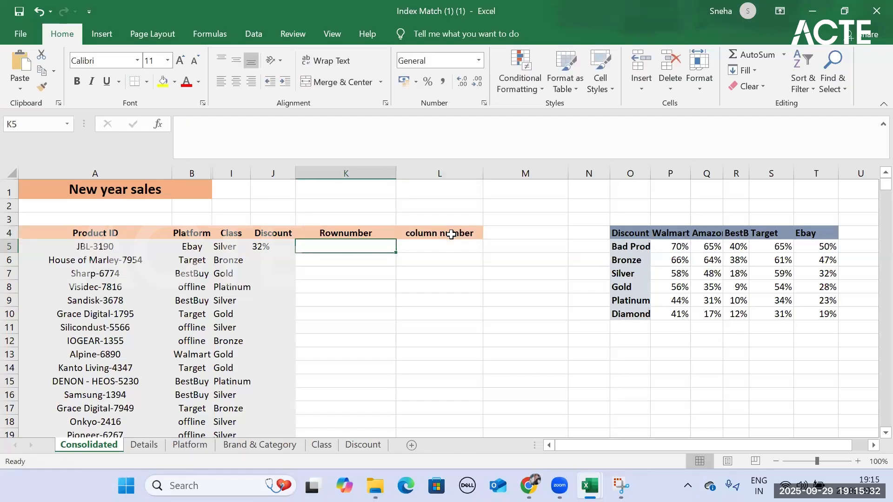
text(=matb)
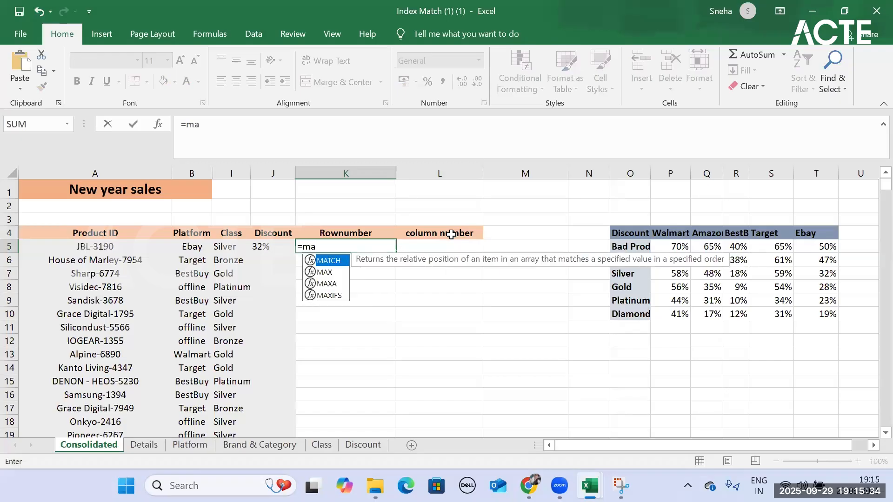
key(Tab)
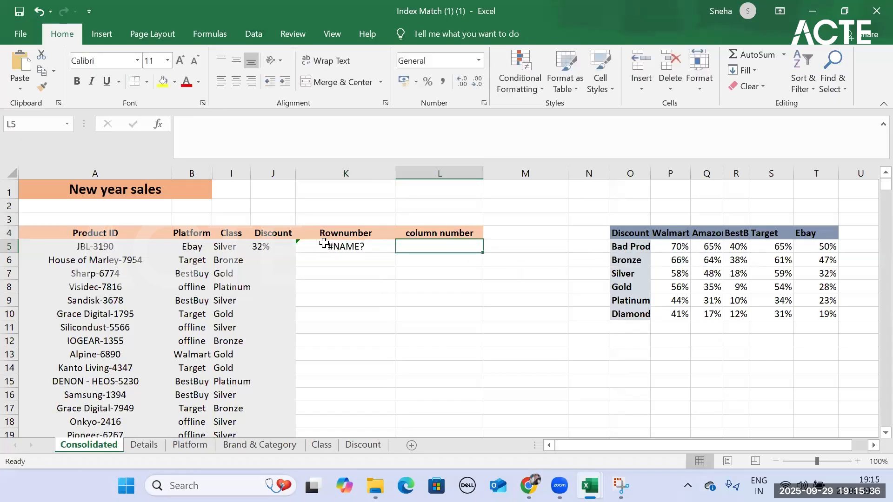
click(327, 241)
click(217, 121)
key(BackSpace)
key(BackSpace)
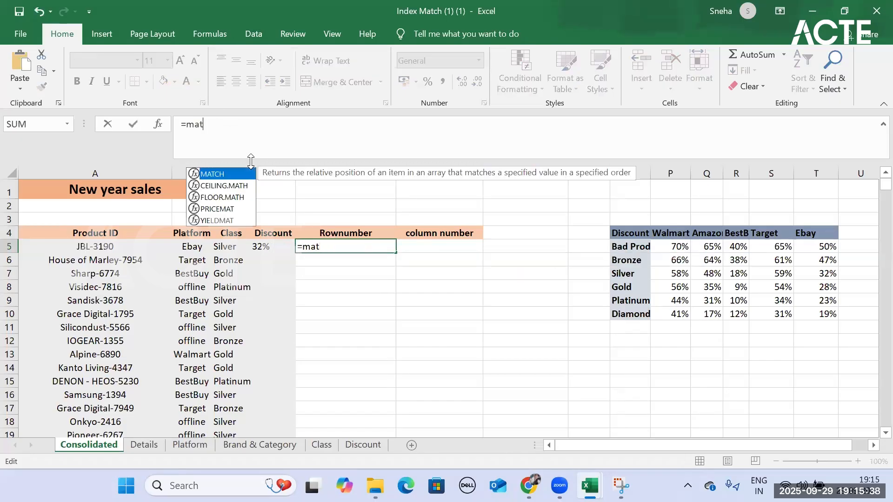
text(tc)
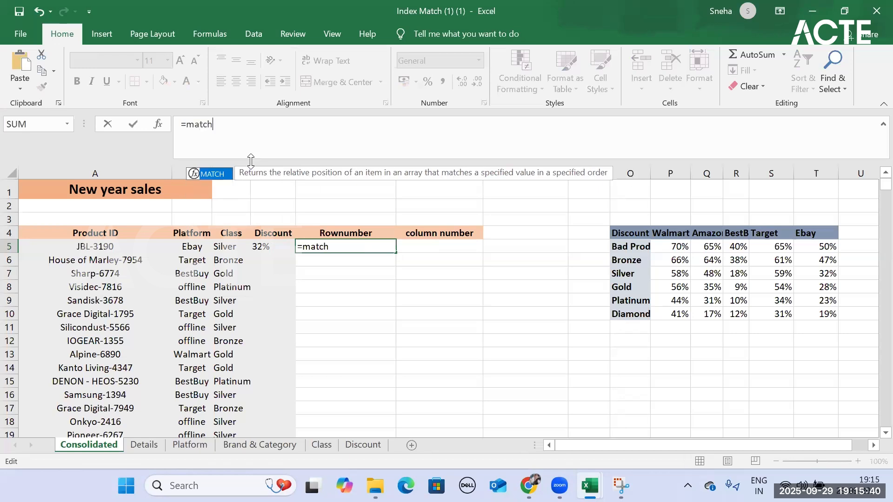
text(h)
key(Tab)
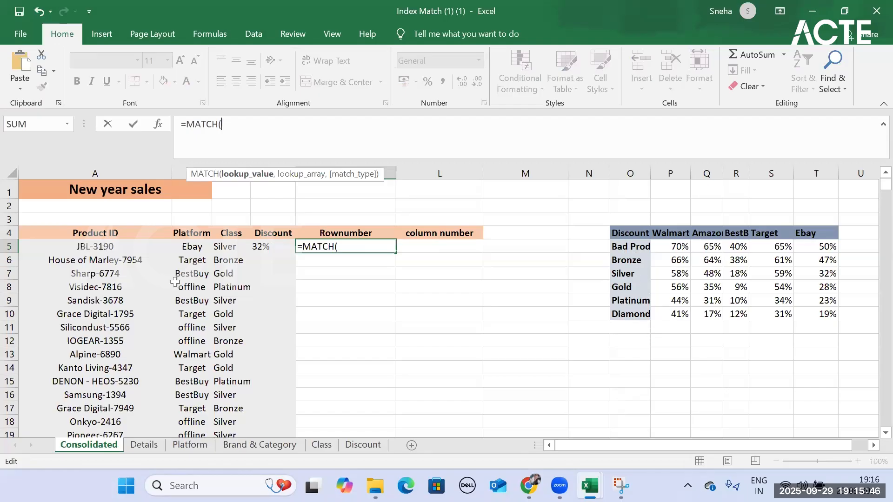
- Complete the K5 MATCH formula with lookup value I5, absolute lookup array $O$4:$O$10 and exact match type 0
click(219, 245)
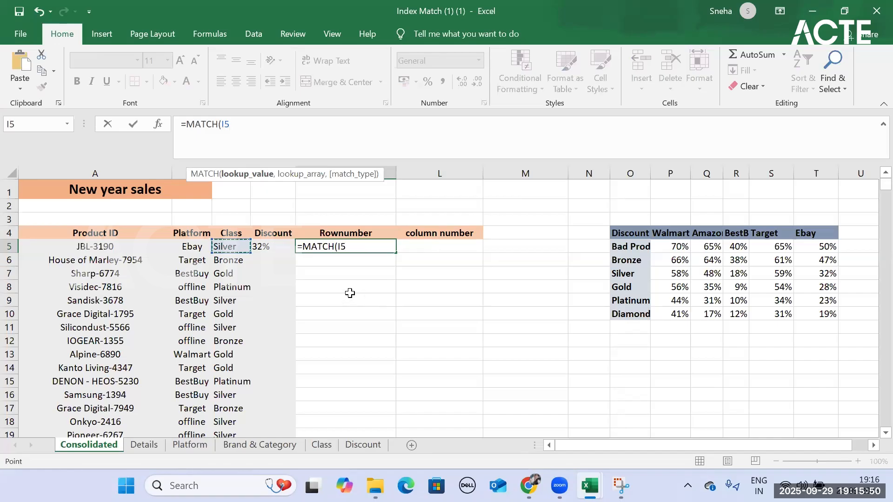
text(,)
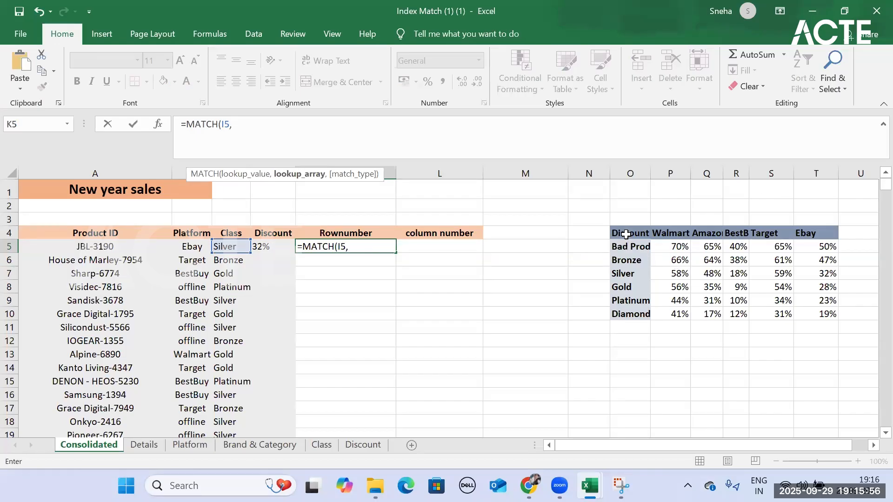
drag(627, 233, 628, 318)
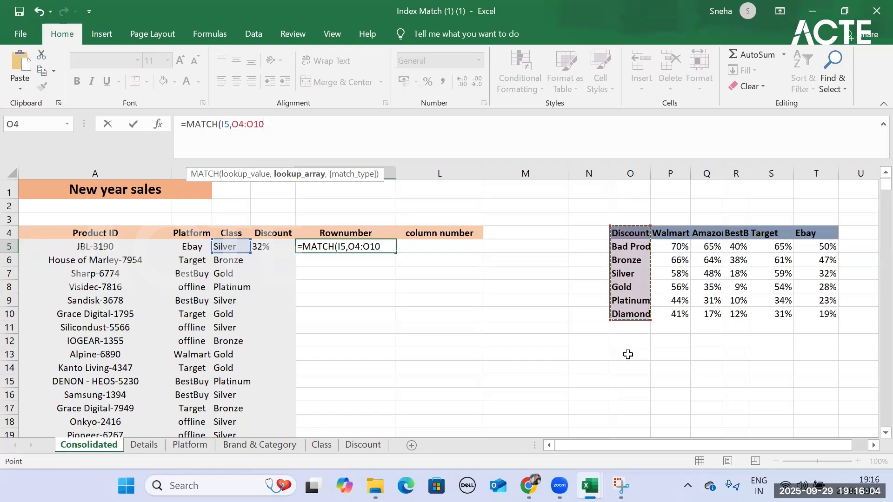
key(F4)
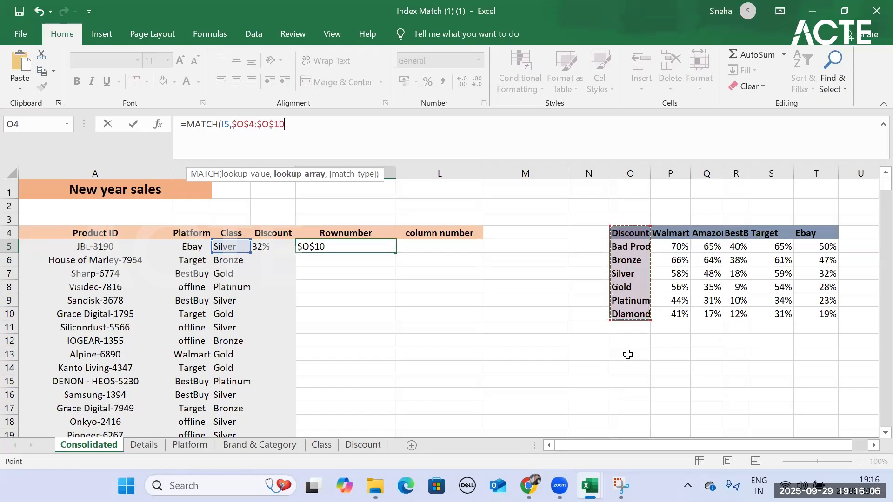
text(,)
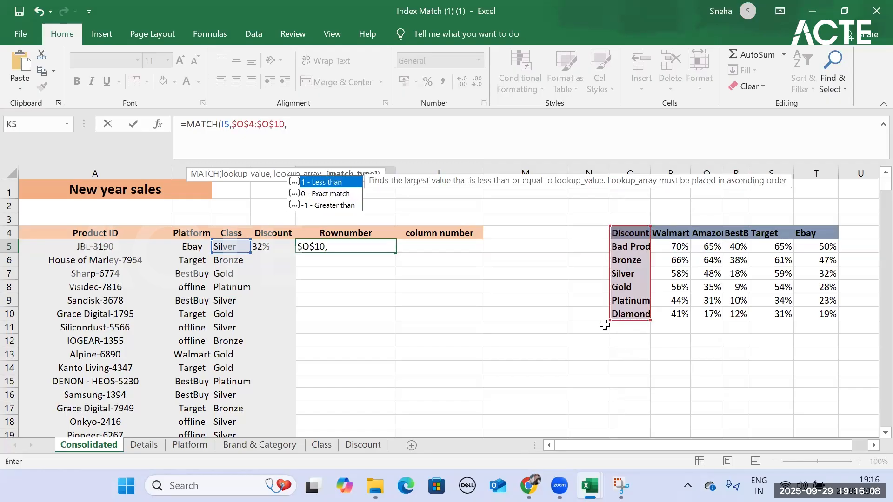
double_click(331, 193)
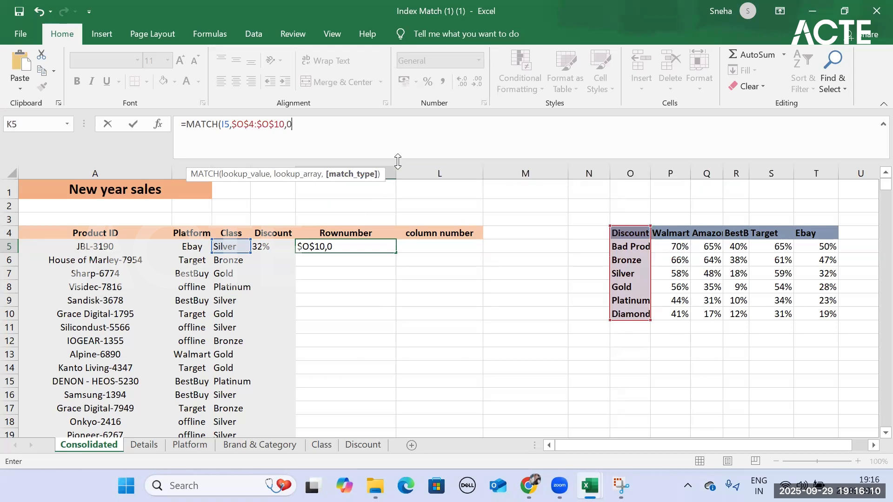
text())
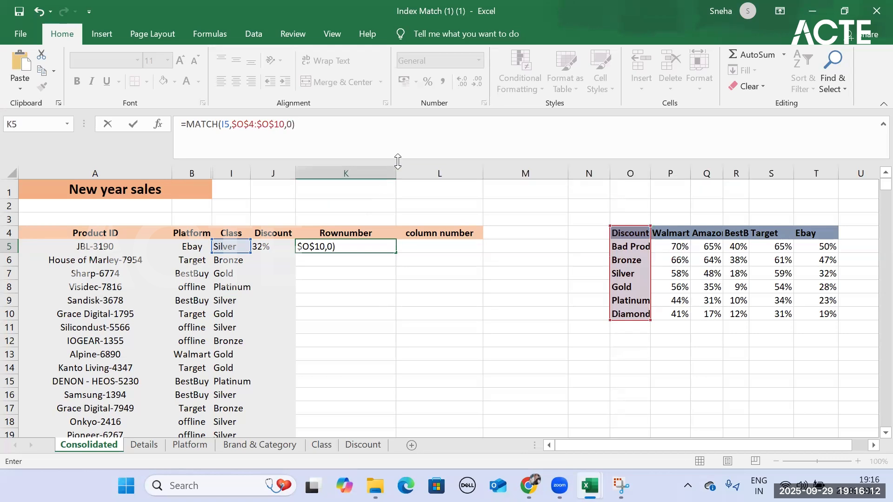
key(Return)
click(324, 249)
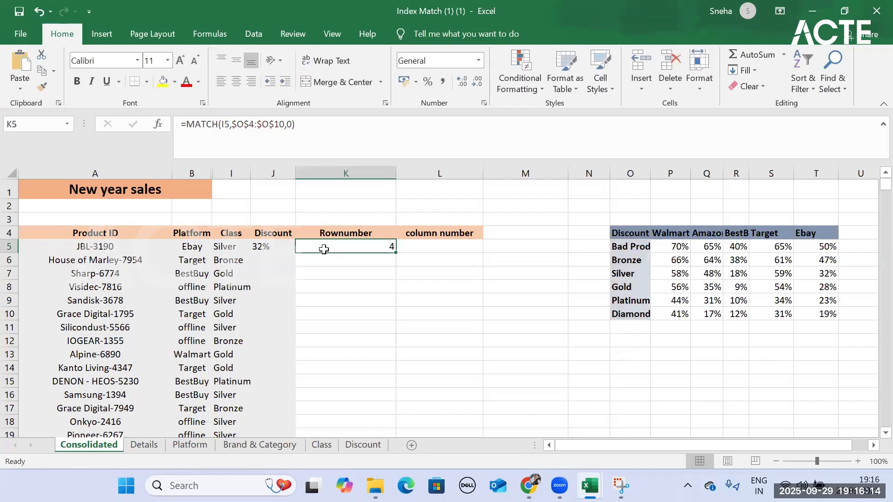
- Start a MATCH formula in L5 under the column number header with platform cell B5 as the lookup value
click(406, 248)
text(=c)
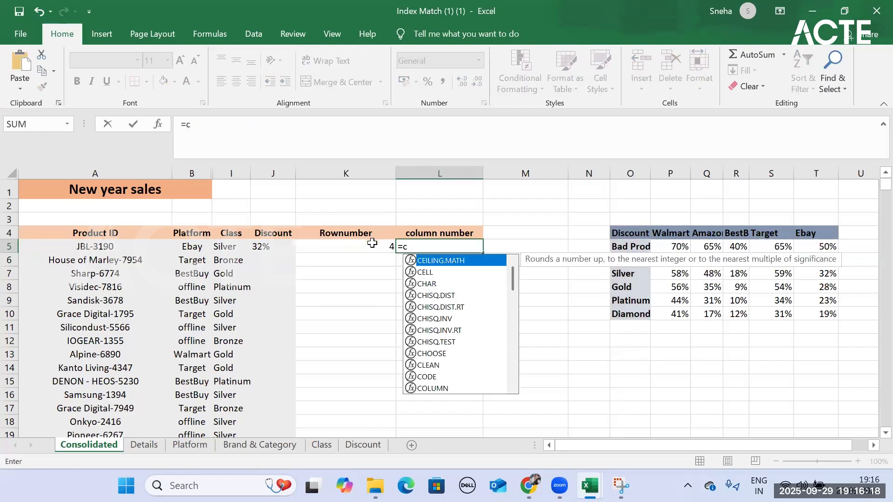
key(BackSpace)
text(ma)
key(Tab)
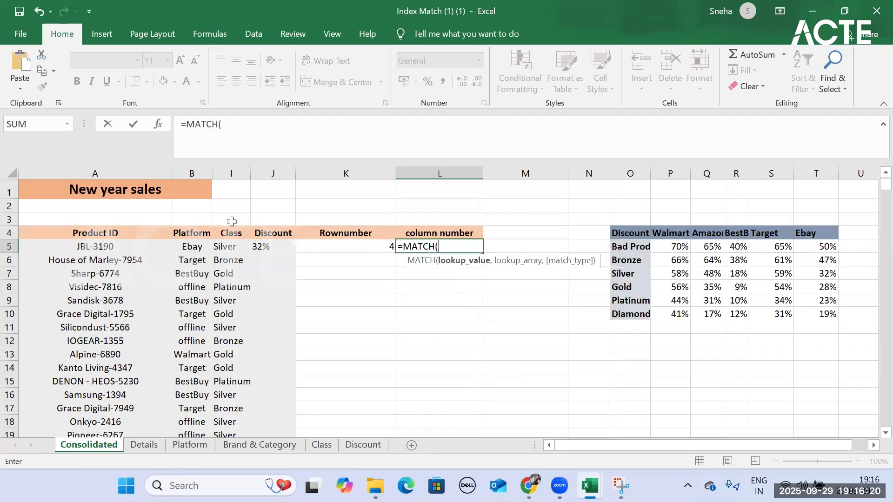
click(181, 246)
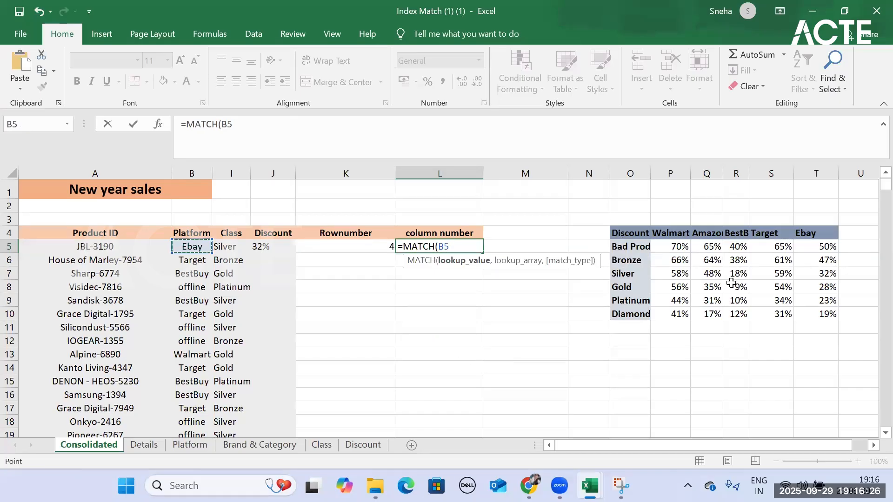
- Give the L5 MATCH formula the absolute lookup array $O$4:$T$4 and exact match type 0, and complete it
text(,)
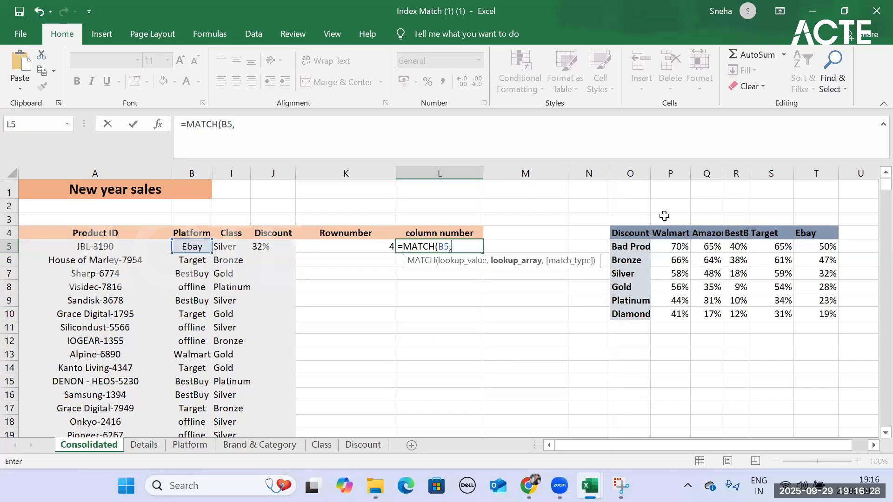
drag(617, 233, 823, 229)
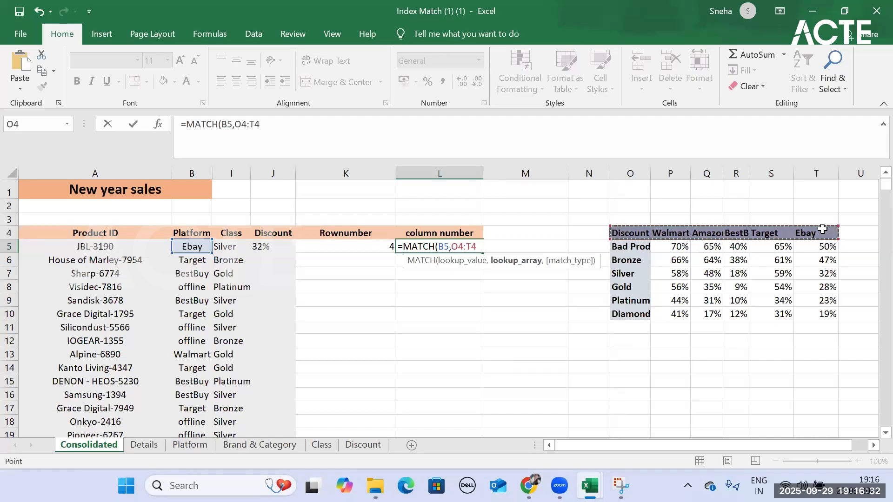
key(F4)
text(,)
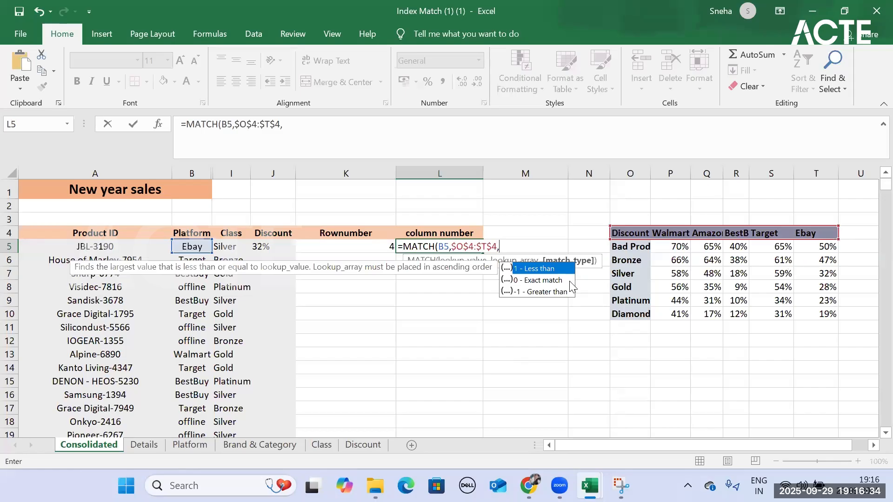
click(530, 280)
double_click(530, 279)
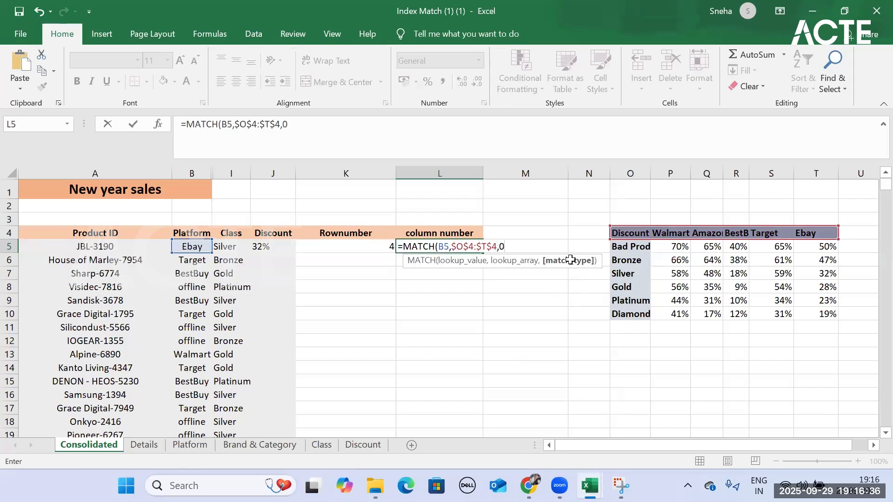
text())
key(Return)
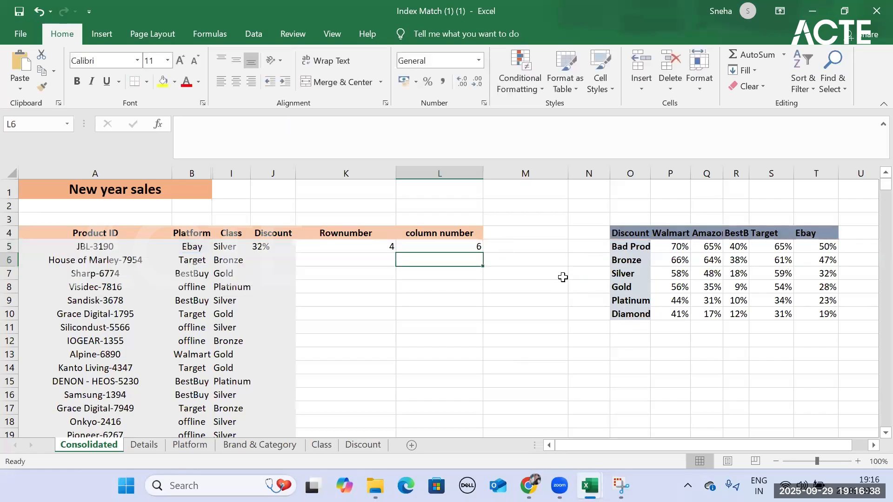
click(454, 245)
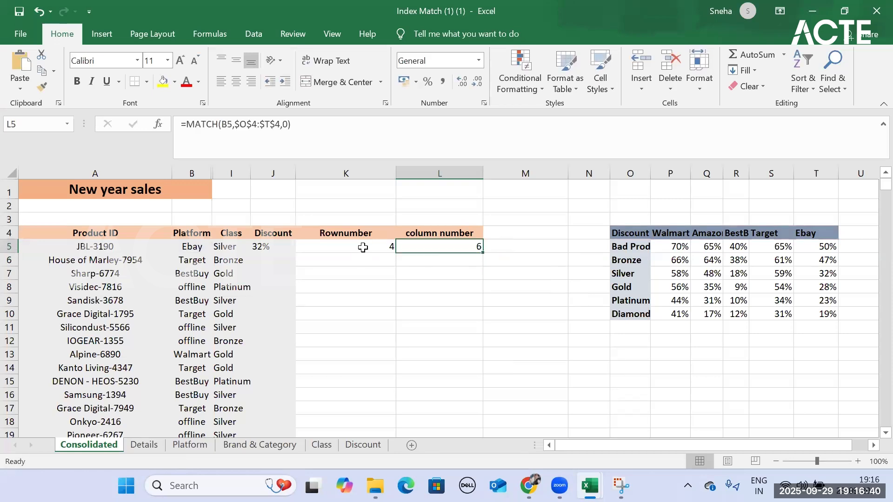
click(363, 247)
click(272, 245)
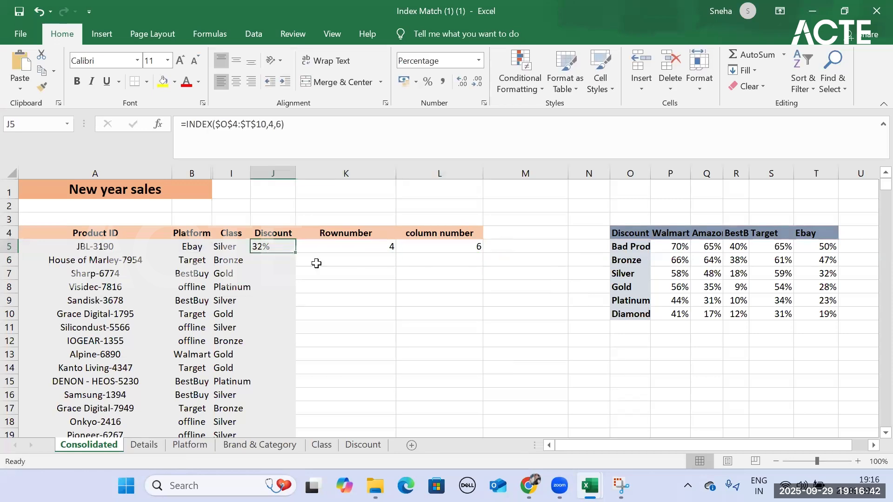
click(269, 121)
key(Delete)
key(Delete)
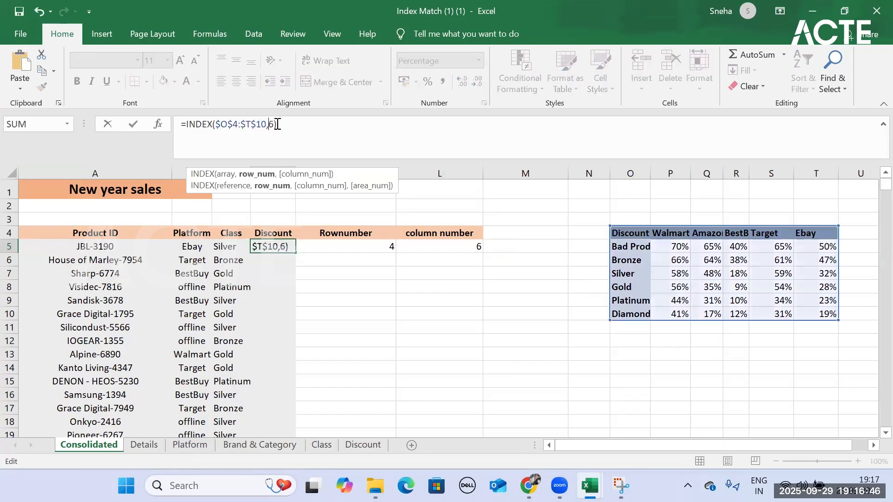
text(,)
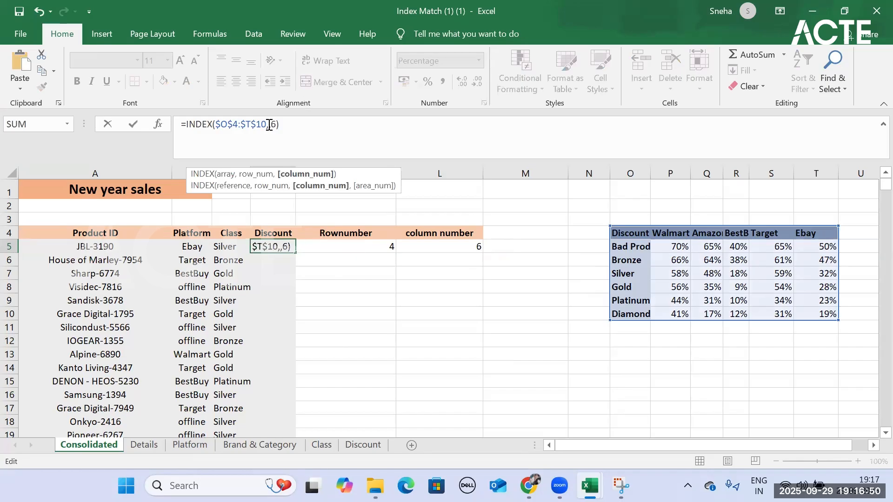
key(Left)
key(Right)
text(4)
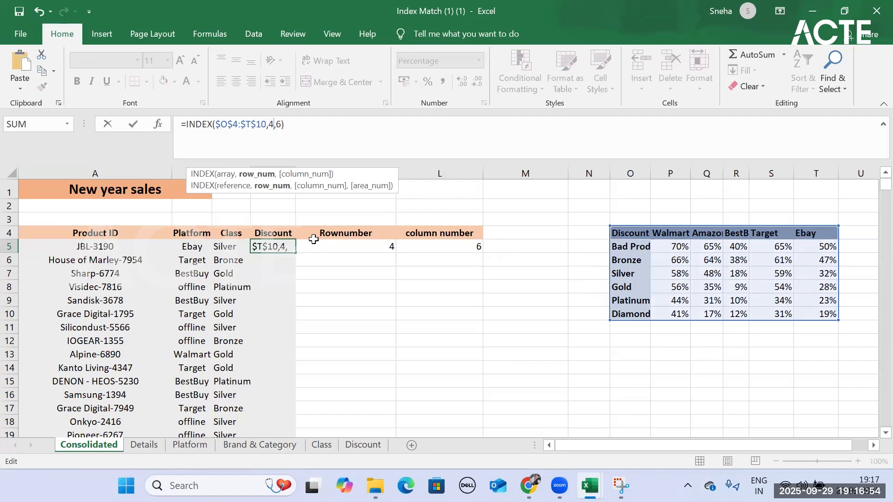
key(Return)
- Replace the row number 4 in J5's INDEX formula with K5's expression MATCH(I5,$O$4:$O$10,0), copied without its equals sign
click(353, 242)
drag(307, 126, 186, 124)
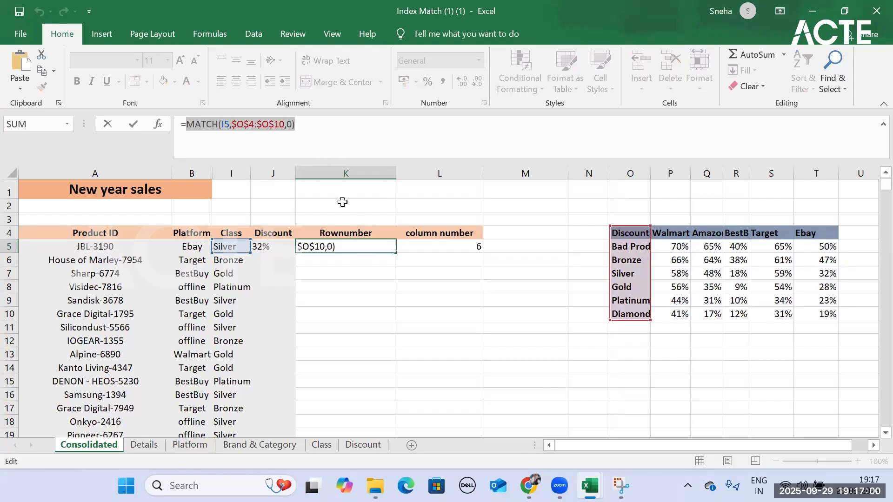
key(Return)
click(263, 247)
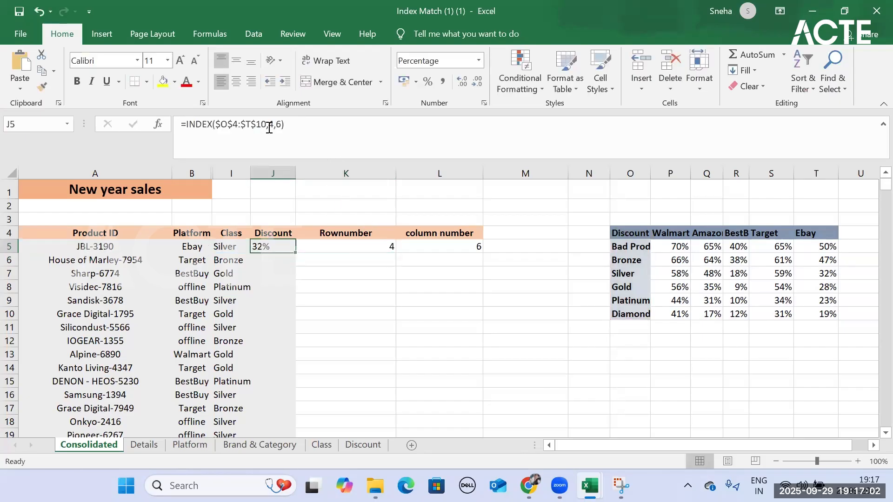
click(272, 125)
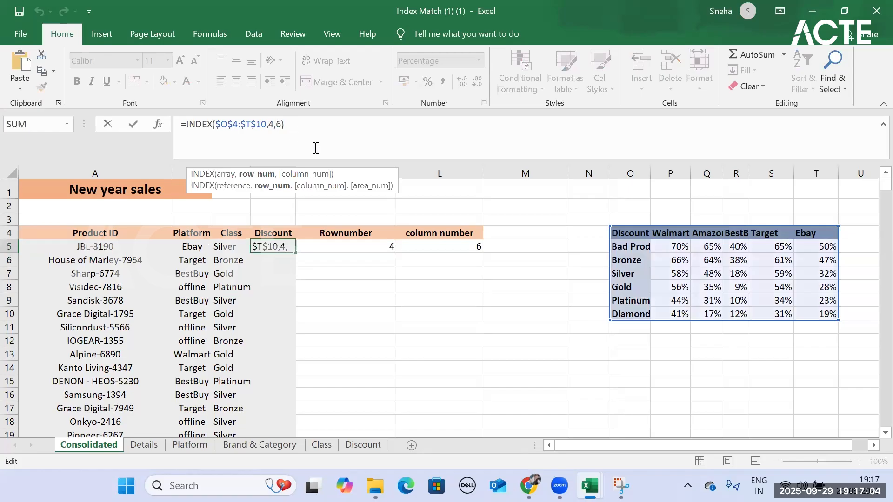
key(Delete)
key(ctrl+v)
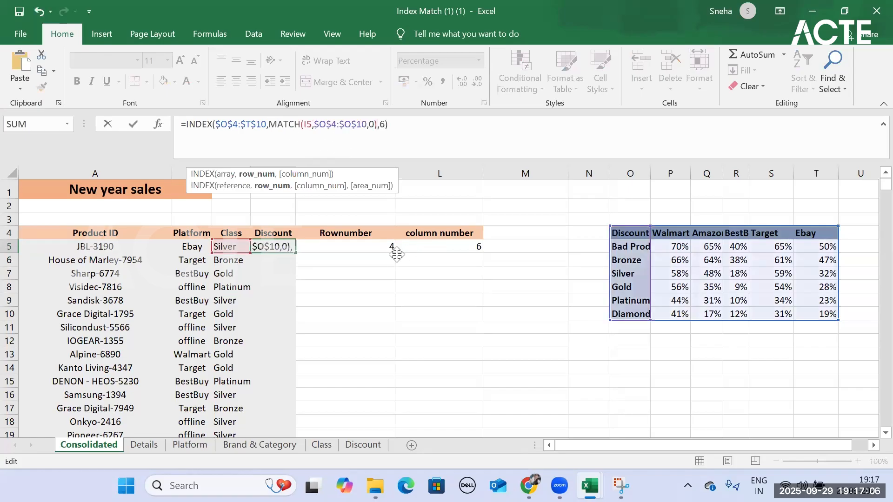
click(386, 125)
click(418, 155)
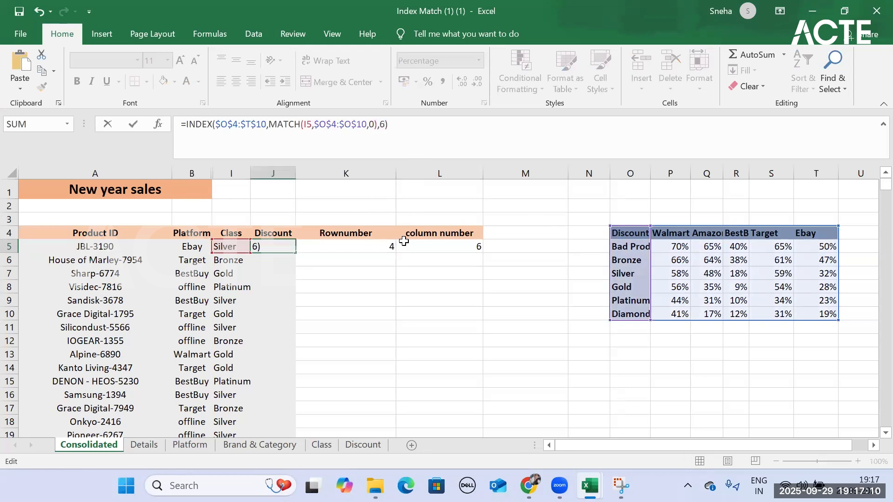
key(Return)
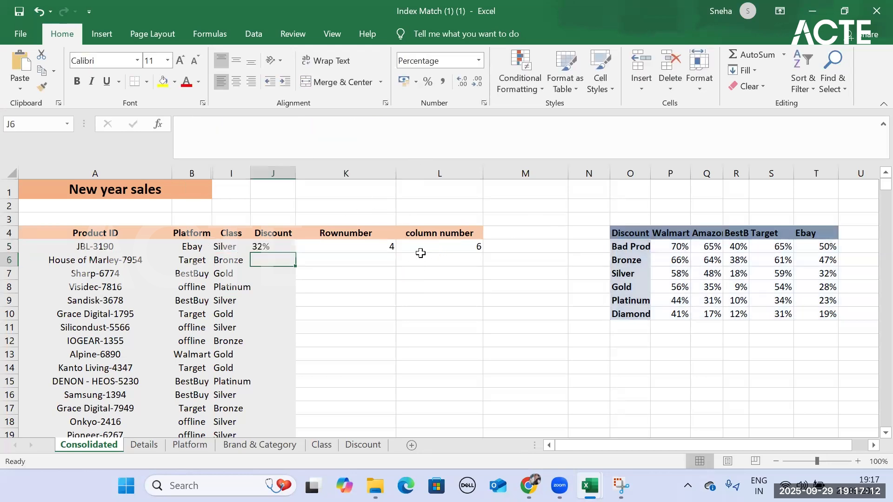
- Replace the column number 6 in J5's INDEX formula with MATCH(B5,$O$4:$T$4,0) copied from L5
click(440, 247)
drag(291, 124, 184, 127)
key(ctrl+c)
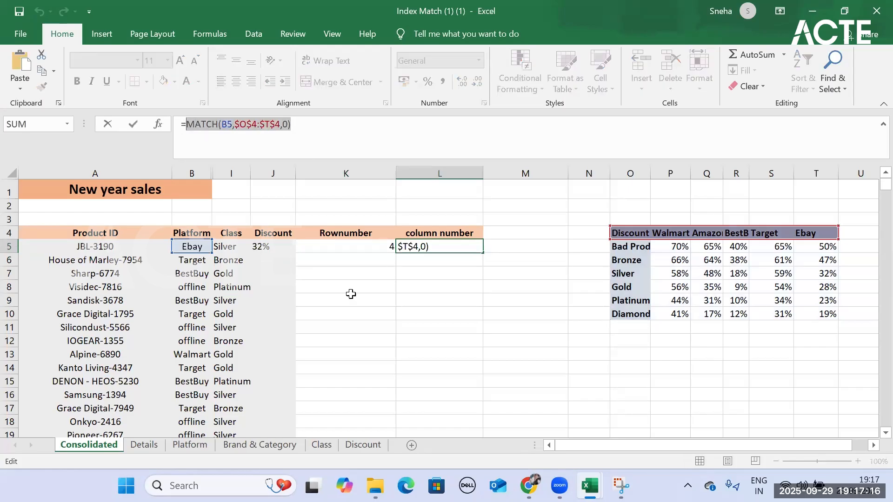
key(Return)
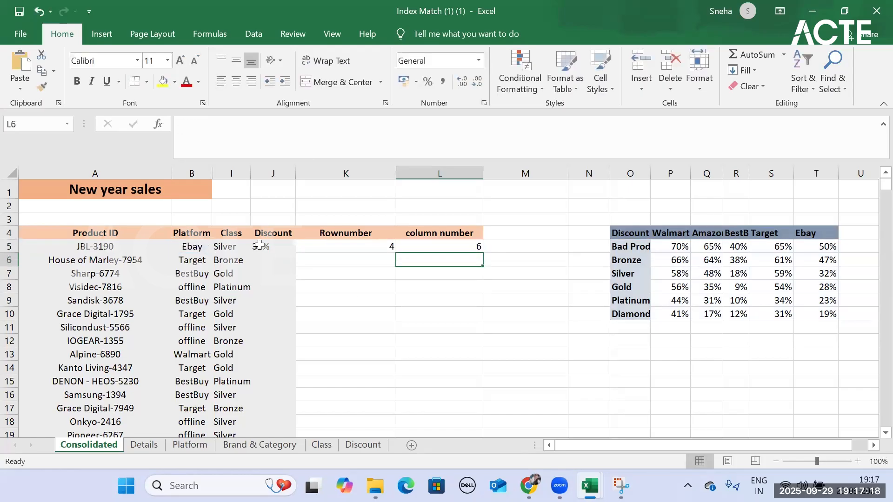
click(261, 246)
click(379, 124)
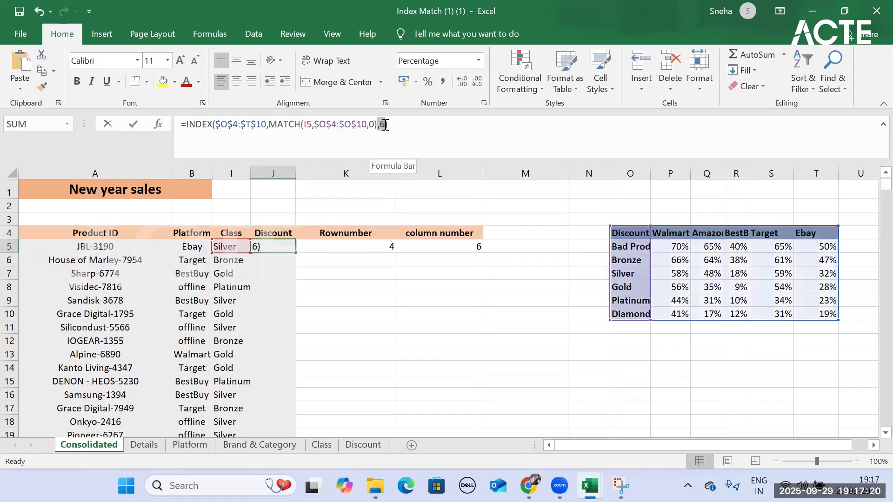
click(385, 124)
key(BackSpace)
key(ctrl+v)
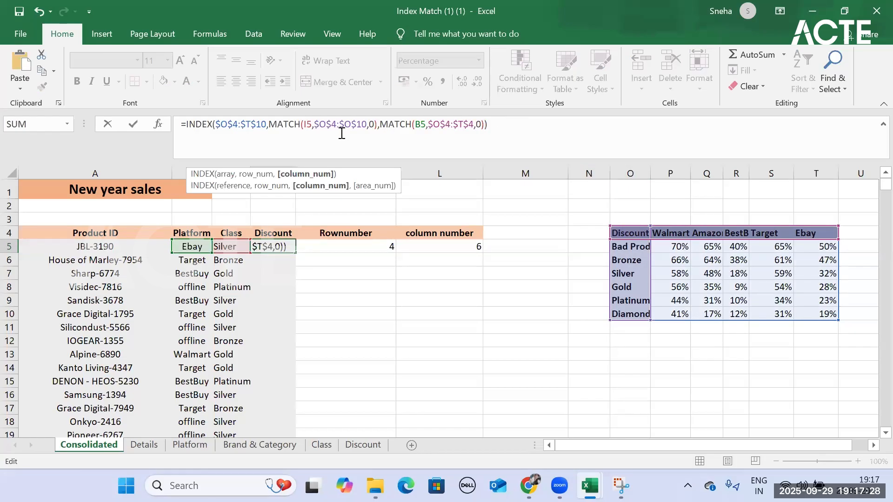
- Complete the combined INDEX and MATCH formula in J5 and fill it down the whole Discount column
click(311, 125)
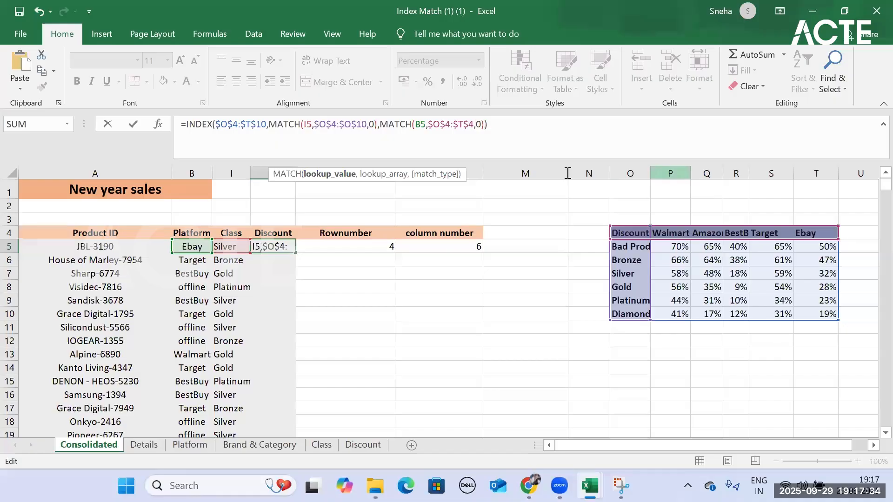
click(493, 124)
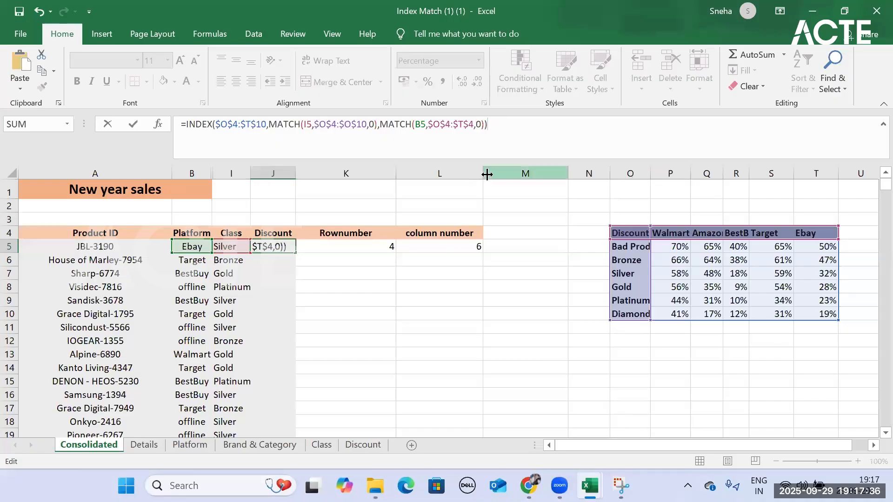
key(Return)
click(289, 249)
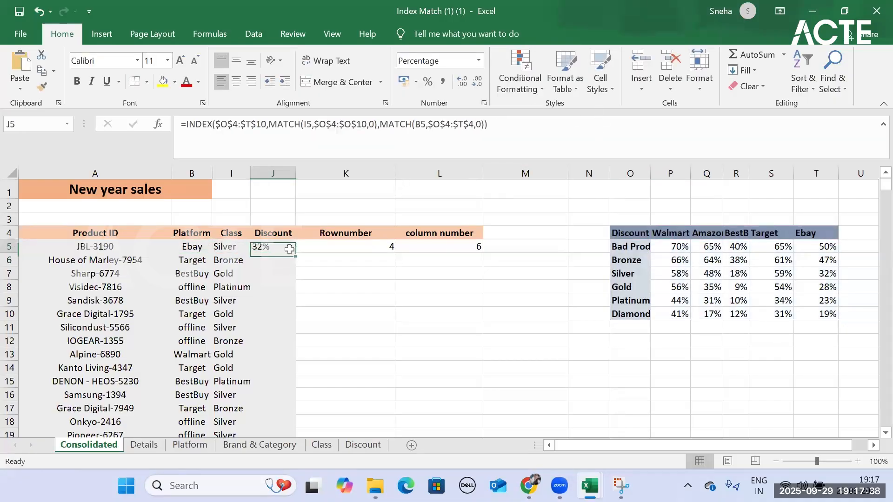
double_click(298, 251)
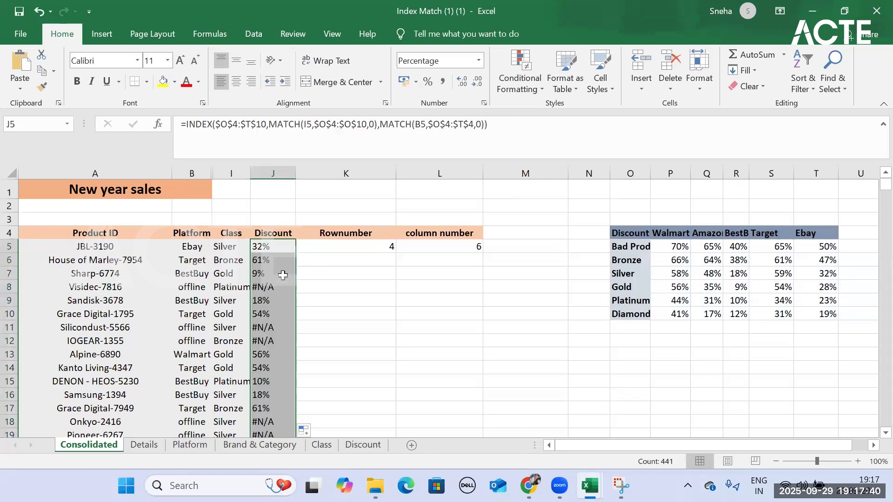
scroll(276, 370, down, 12)
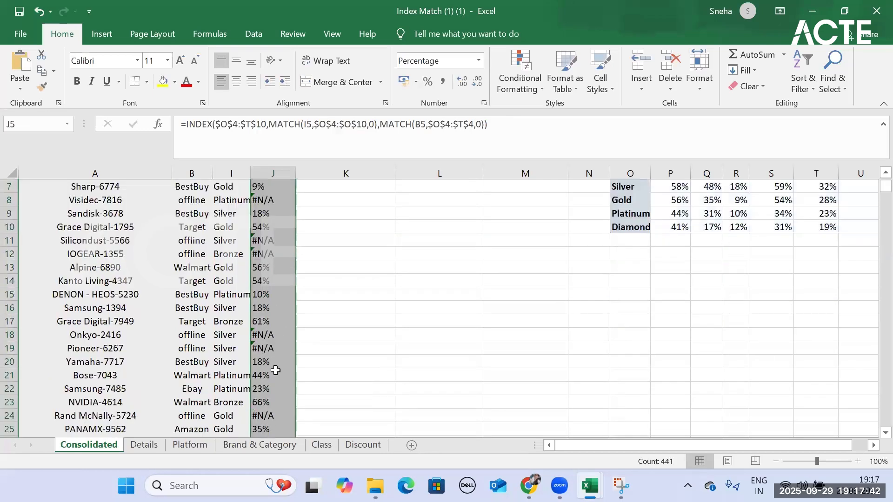
scroll(276, 369, down, 9)
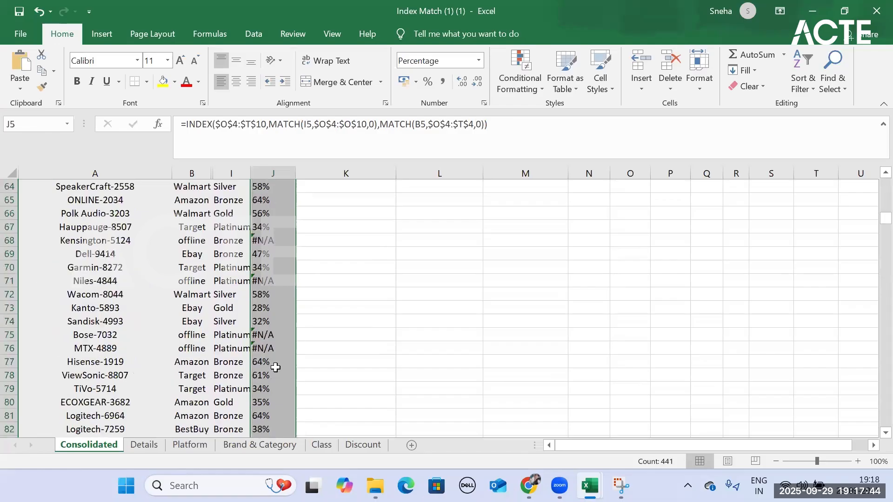
scroll(276, 367, up, 20)
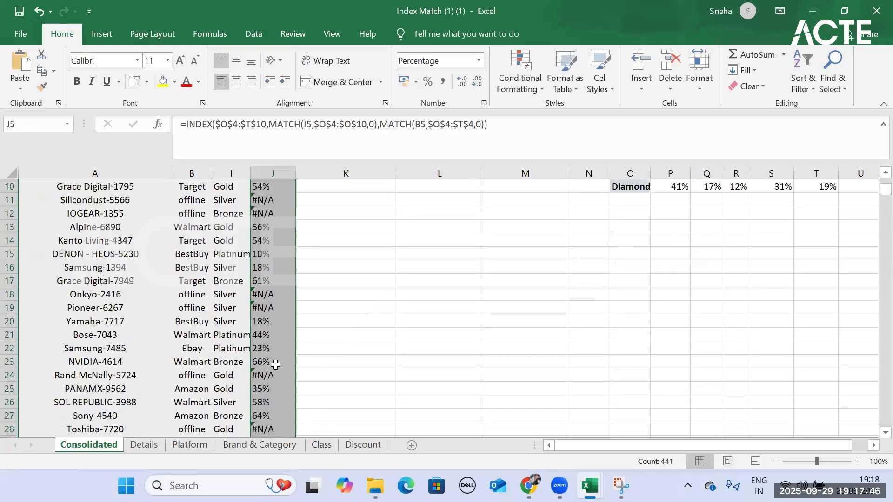
click(270, 231)
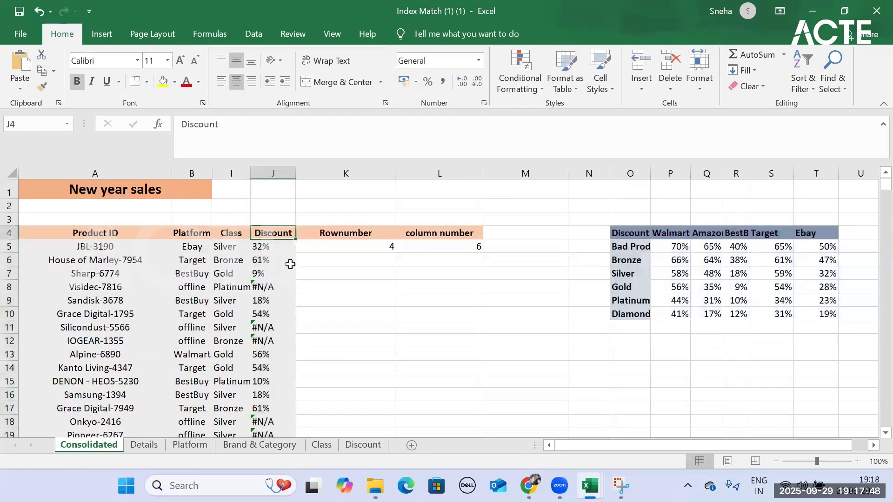
right_click(276, 232)
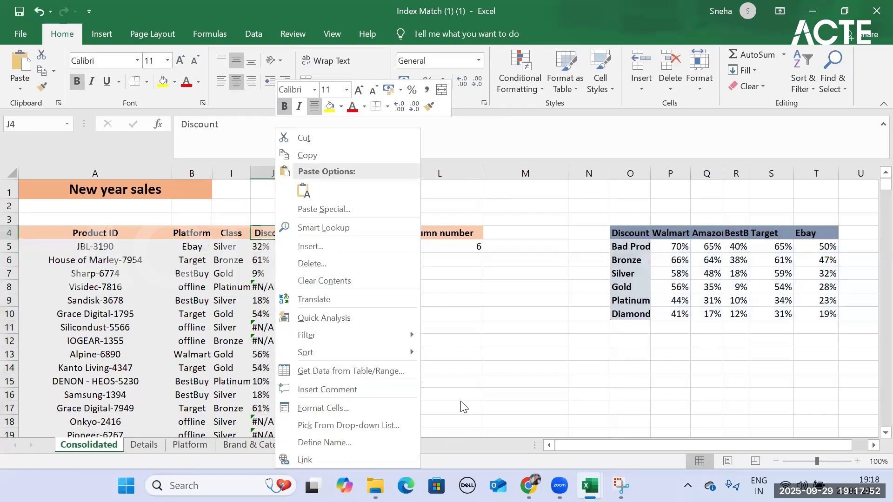
click(277, 248)
click(277, 247)
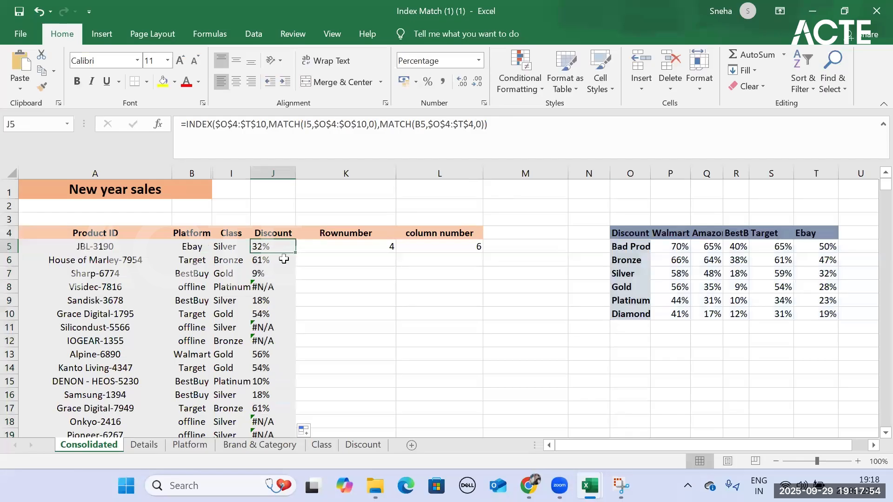
key(ctrl+shift+Down)
right_click(280, 229)
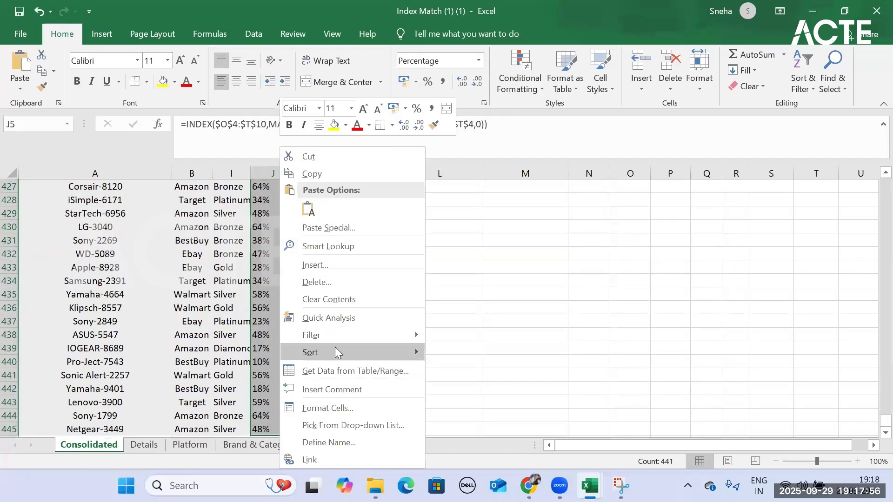
mouse_move(334, 341)
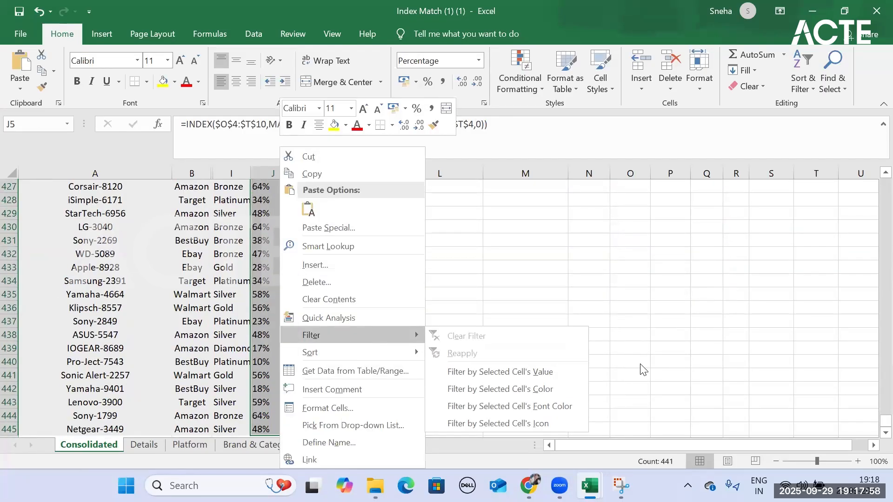
key(Escape)
scroll(303, 311, up, 11)
scroll(821, 221, up, 6)
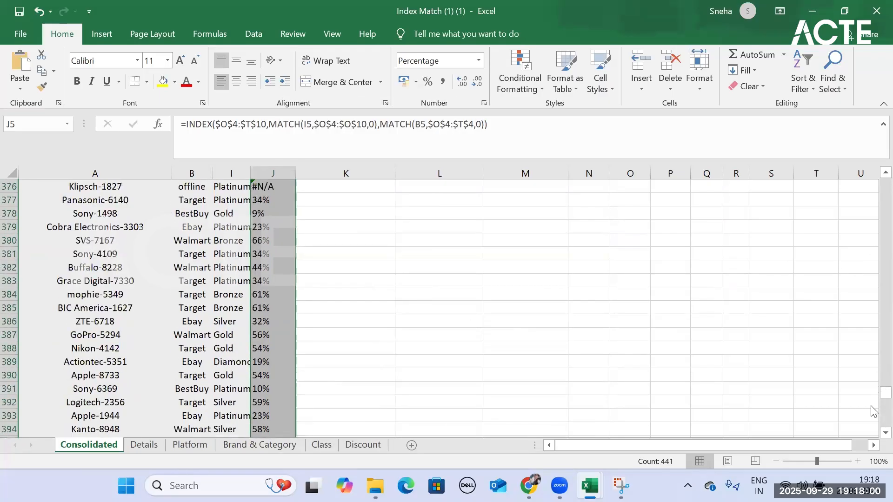
drag(884, 394, 874, 6)
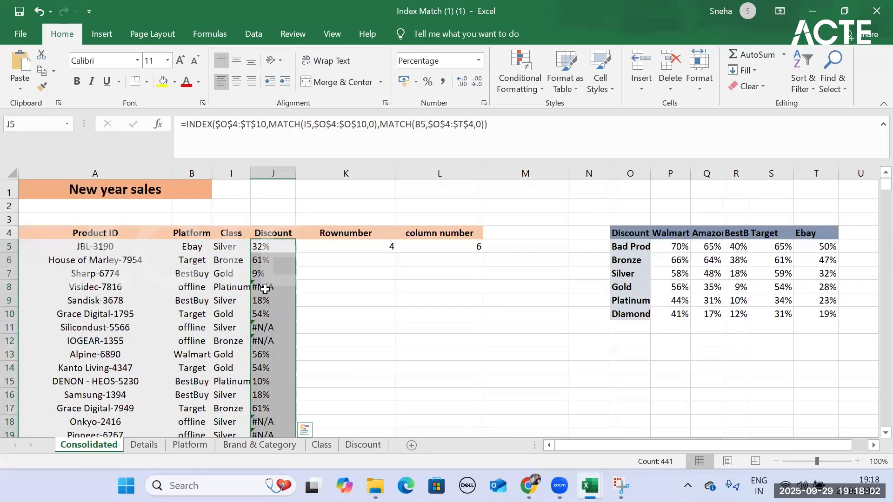
- Filter the Discount column to the #N/A value and compare those rows' platform with the discount table's platform headers
click(260, 287)
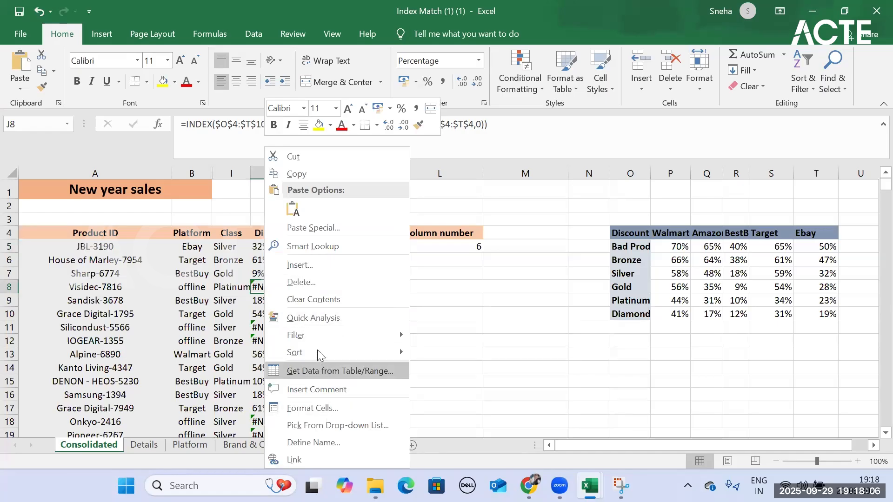
mouse_move(324, 334)
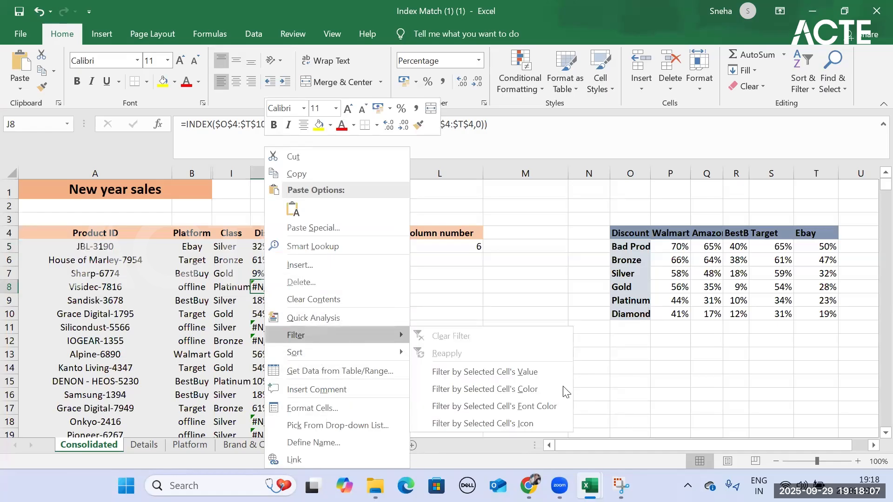
click(535, 372)
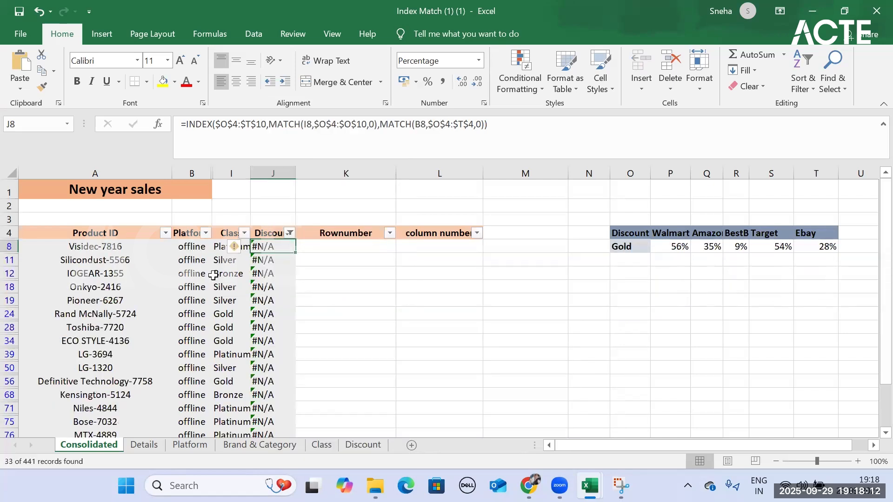
drag(195, 247, 204, 183)
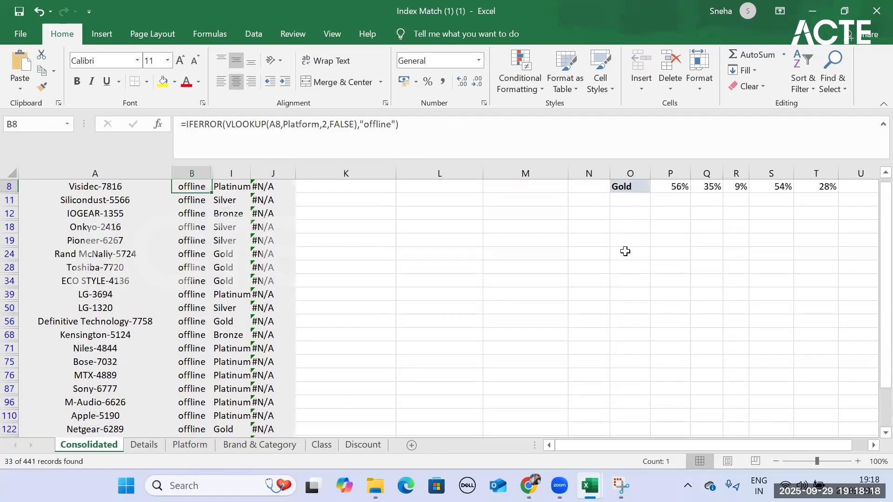
scroll(626, 251, up, 2)
click(738, 237)
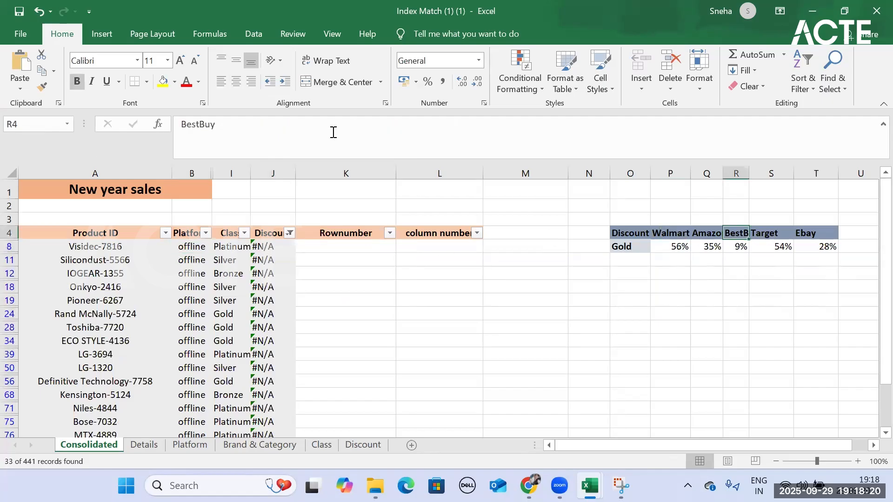
- Show all rows again by selecting every value in the Discount column's filter
click(275, 236)
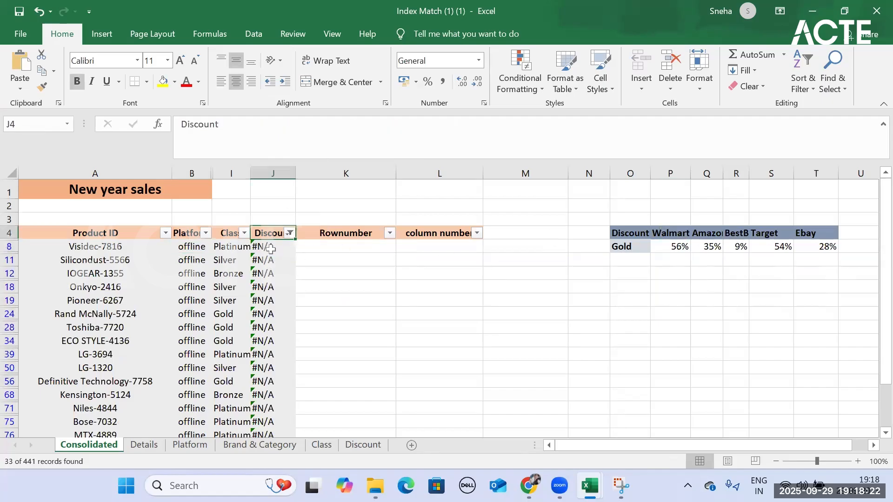
click(271, 249)
click(290, 234)
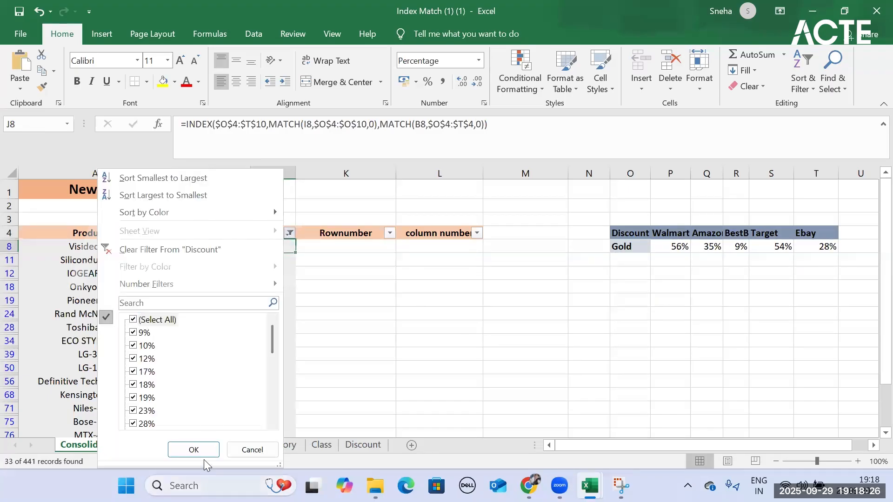
click(198, 450)
- Insert the IFERROR function in front of INDEX in J5's formula, making the INDEX expression its value argument
click(270, 248)
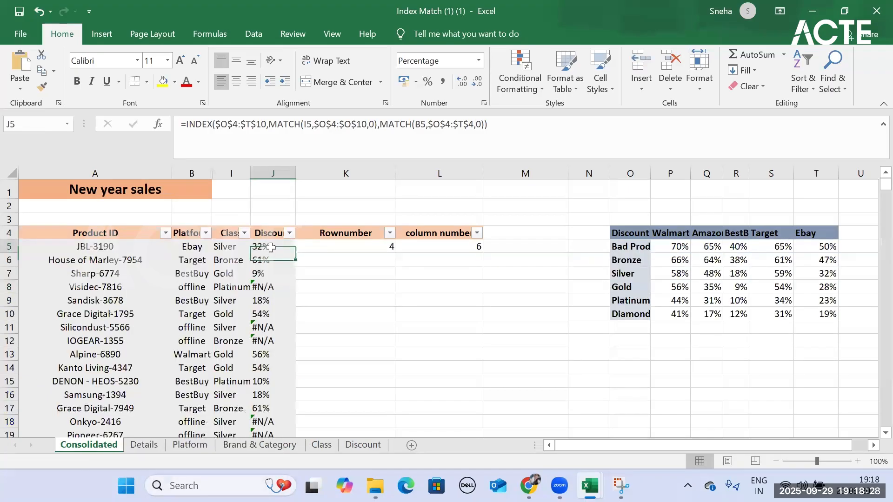
click(186, 123)
text(if)
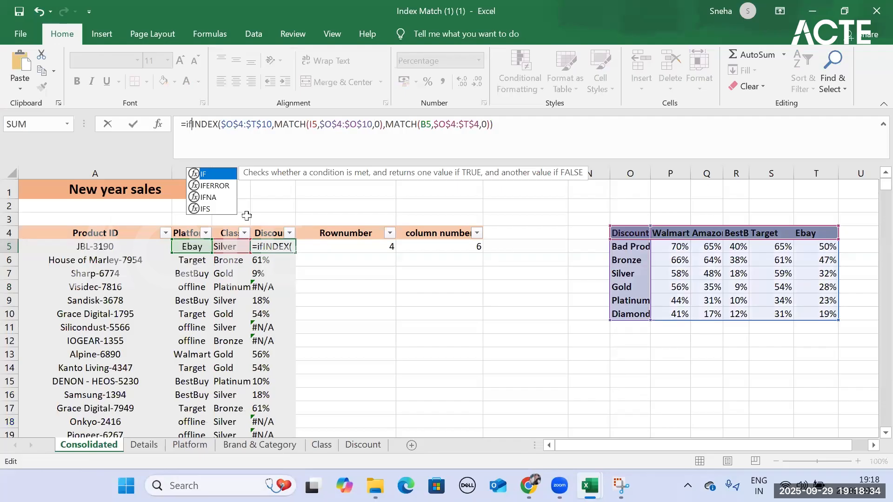
key(Down)
key(Tab)
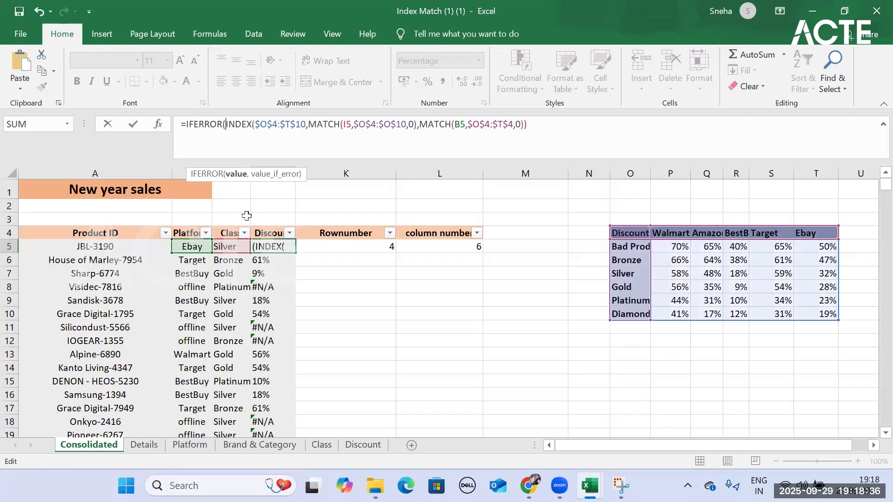
- Give J5's IFERROR the error value "Will be updated later", close the parenthesis and complete the formula
click(540, 124)
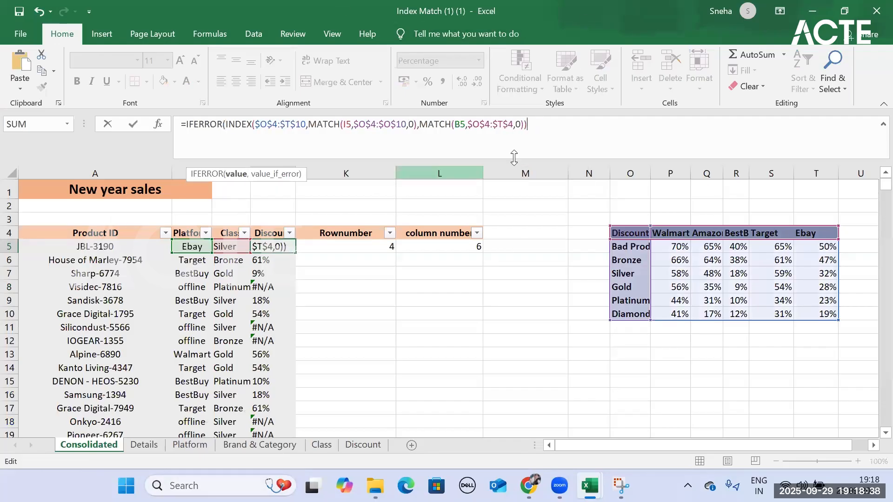
text(,")
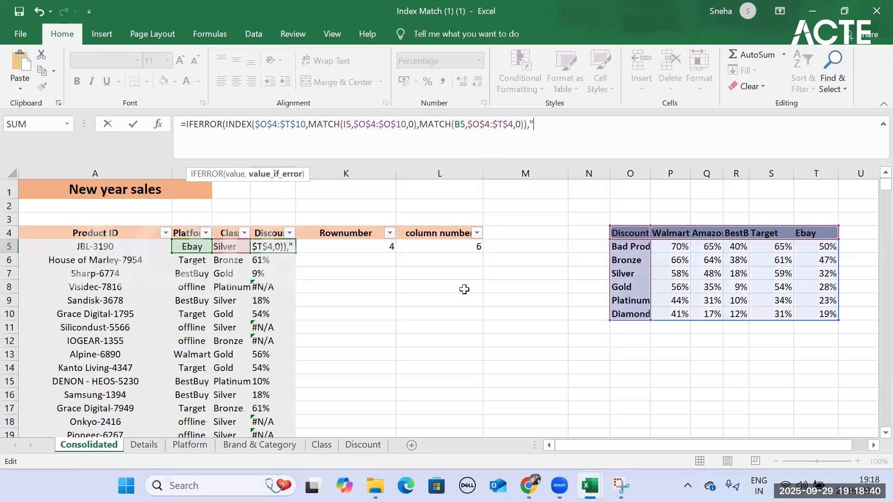
text(Wil)
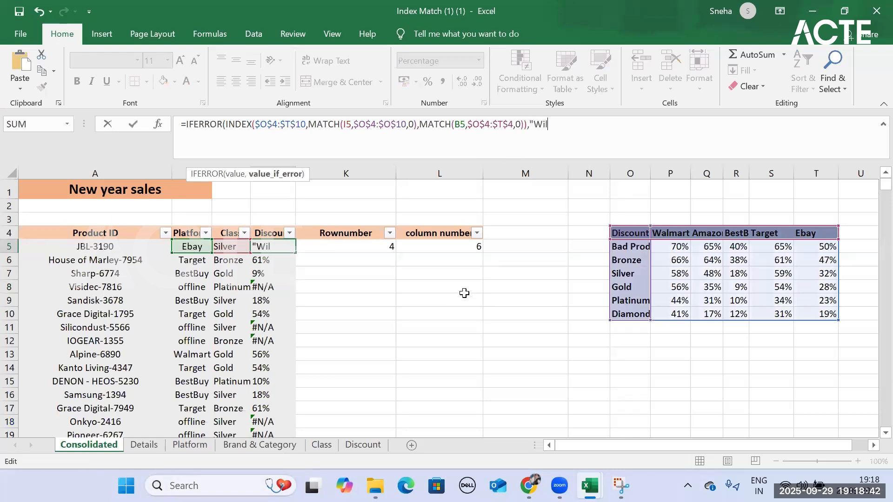
text(l be updated later")
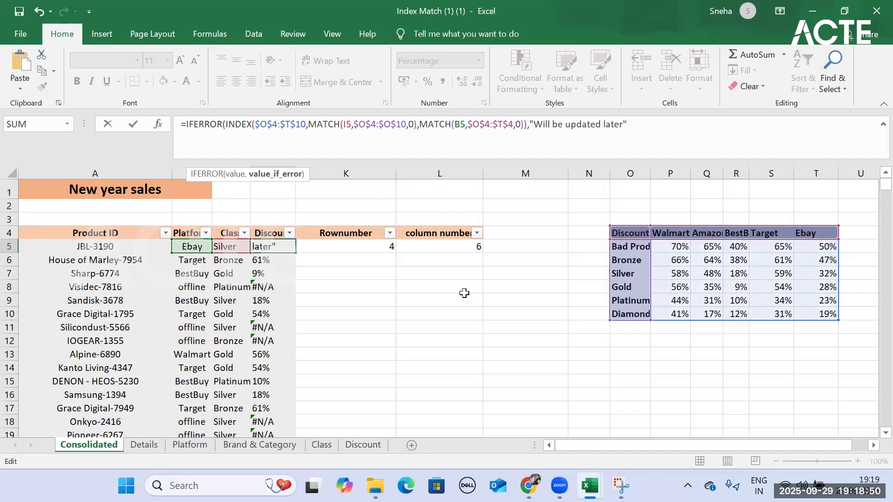
text())
key(Return)
- Fill J5's IFERROR formula down the whole Discount column and deselect the range
click(251, 235)
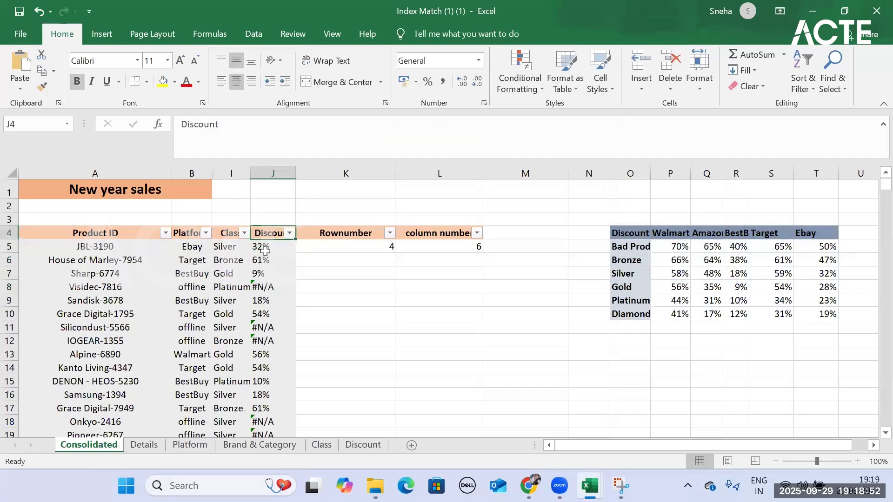
click(265, 250)
double_click(295, 253)
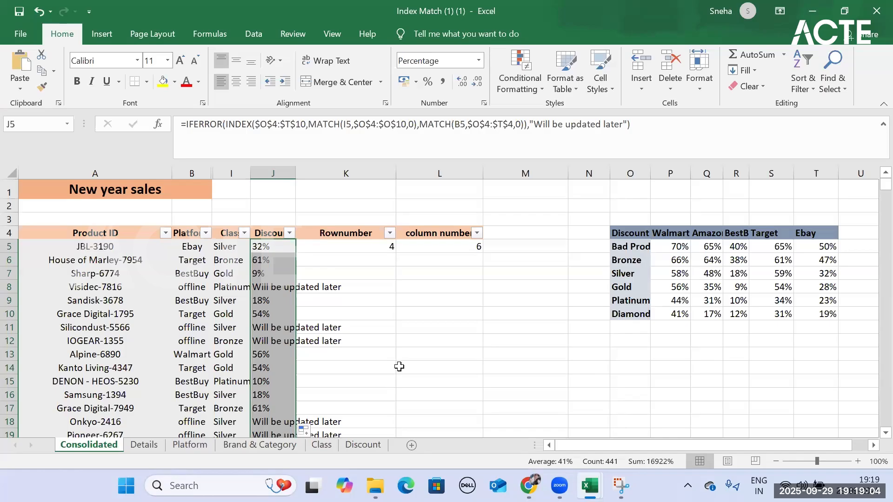
click(510, 313)
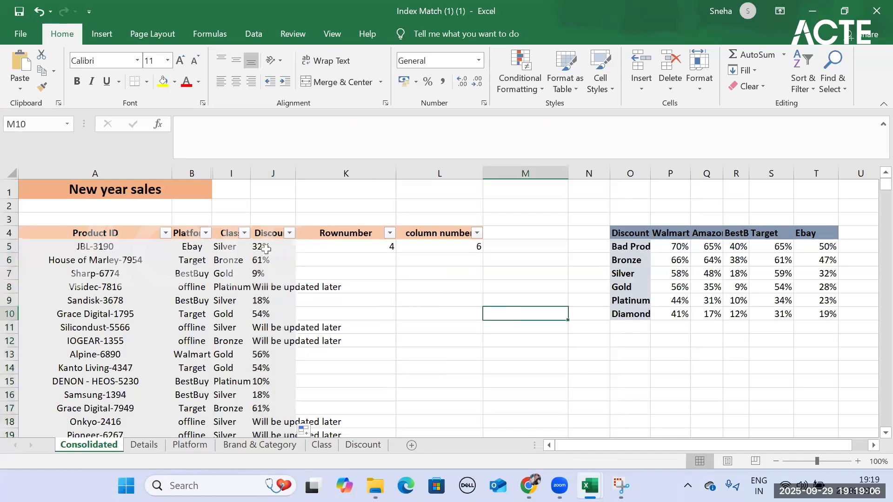
click(266, 250)
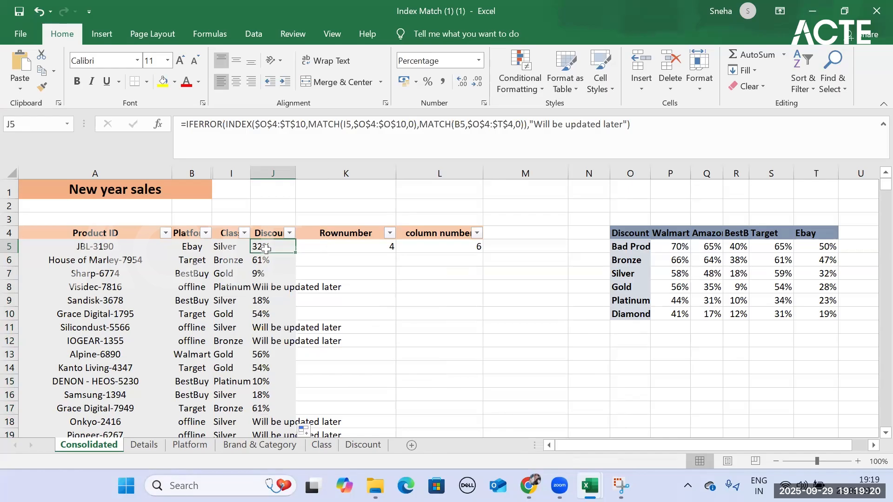
click(387, 273)
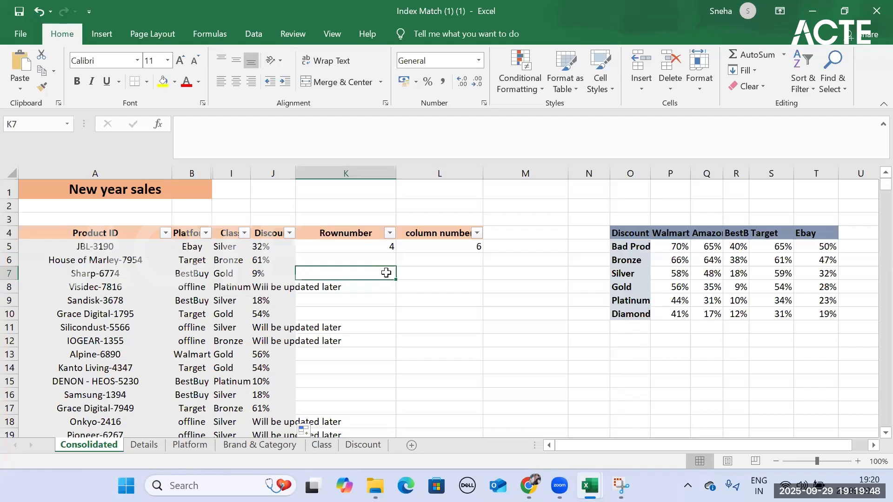
- Minimize the Index Match and Employee Details - IF workbooks and the Downloads folder window
click(815, 11)
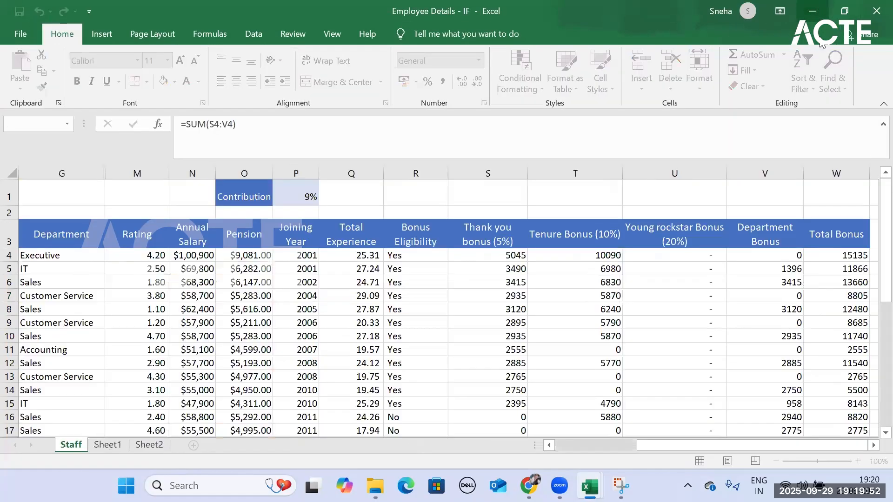
click(813, 10)
scroll(589, 266, down, 5)
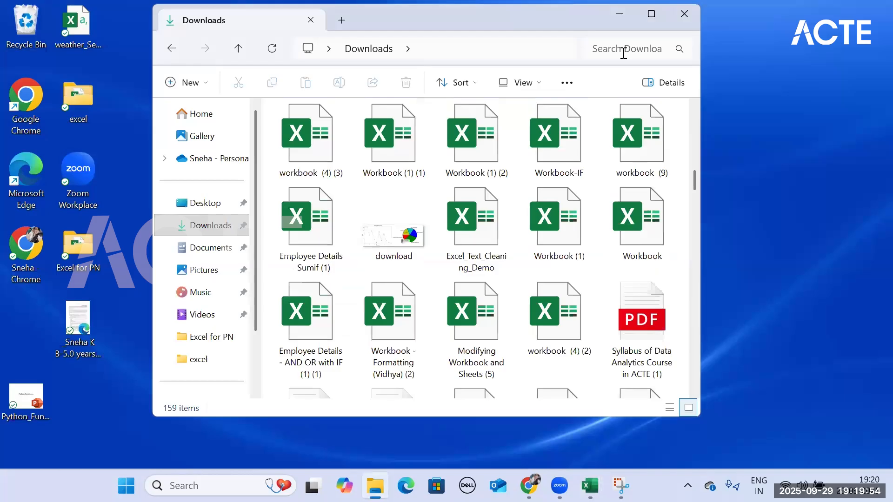
click(620, 14)
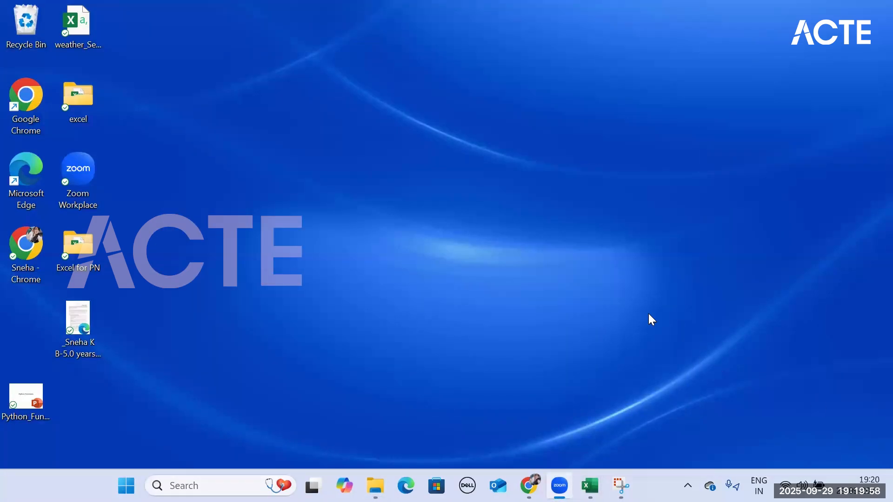
- Switch to WhatsApp Web in Chrome and look back through the DATA ANALYTICS WD 12 PM chat for the shared Excel files
key(alt+Tab)
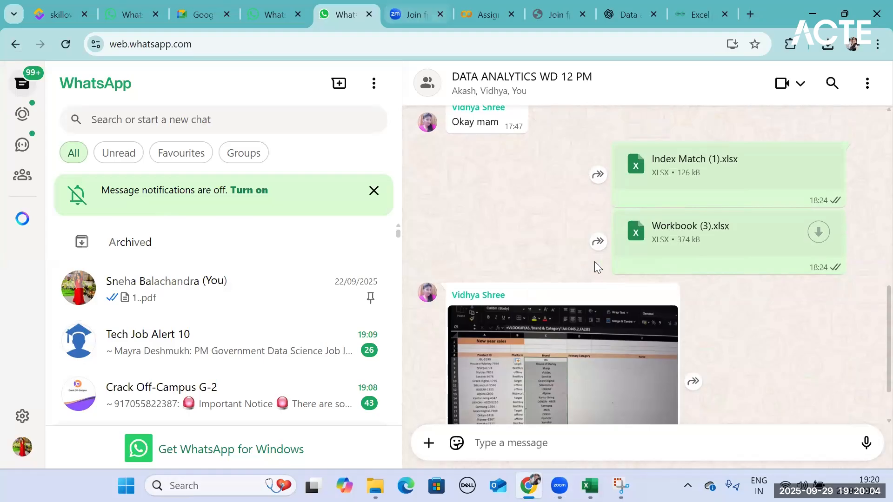
scroll(594, 261, down, 2)
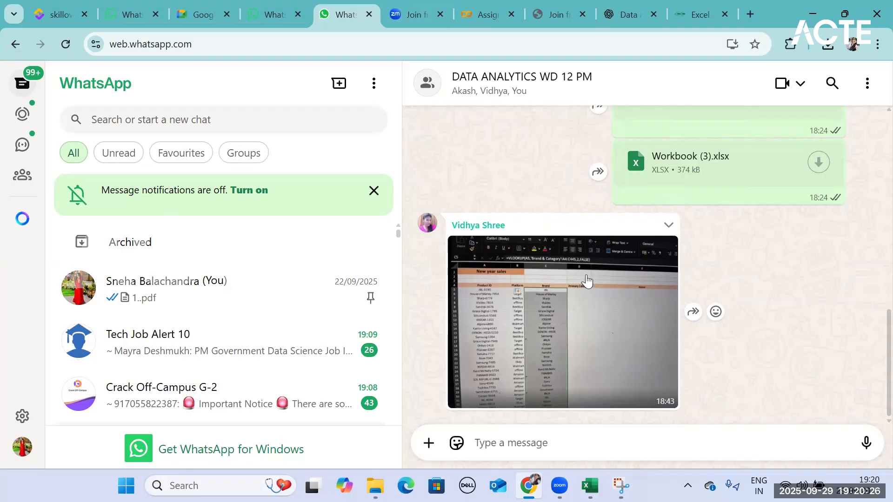
scroll(587, 281, up, 6)
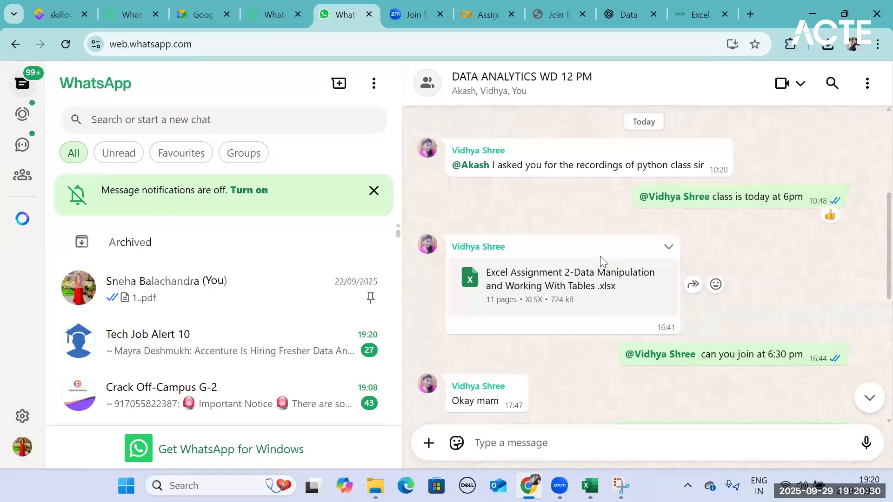
scroll(603, 258, up, 8)
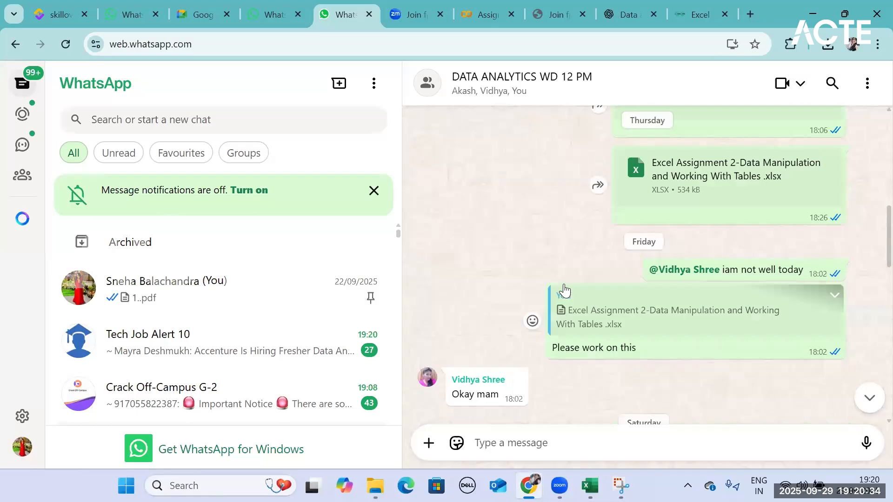
scroll(564, 290, up, 6)
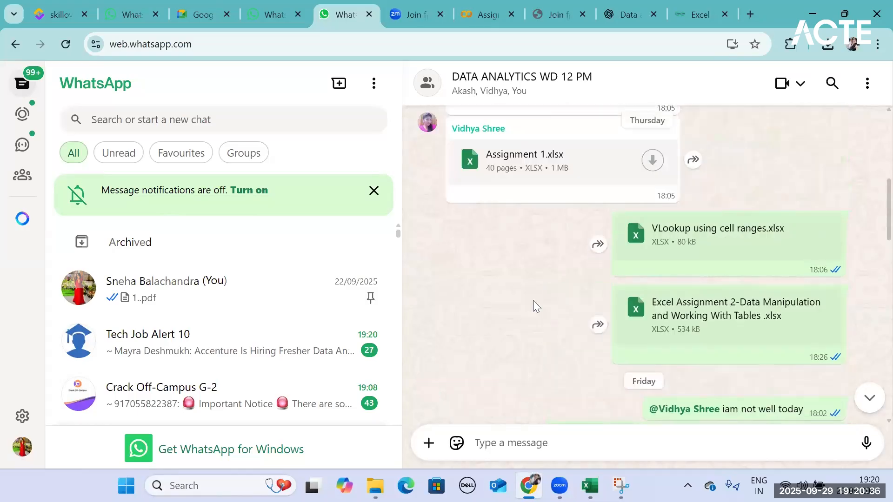